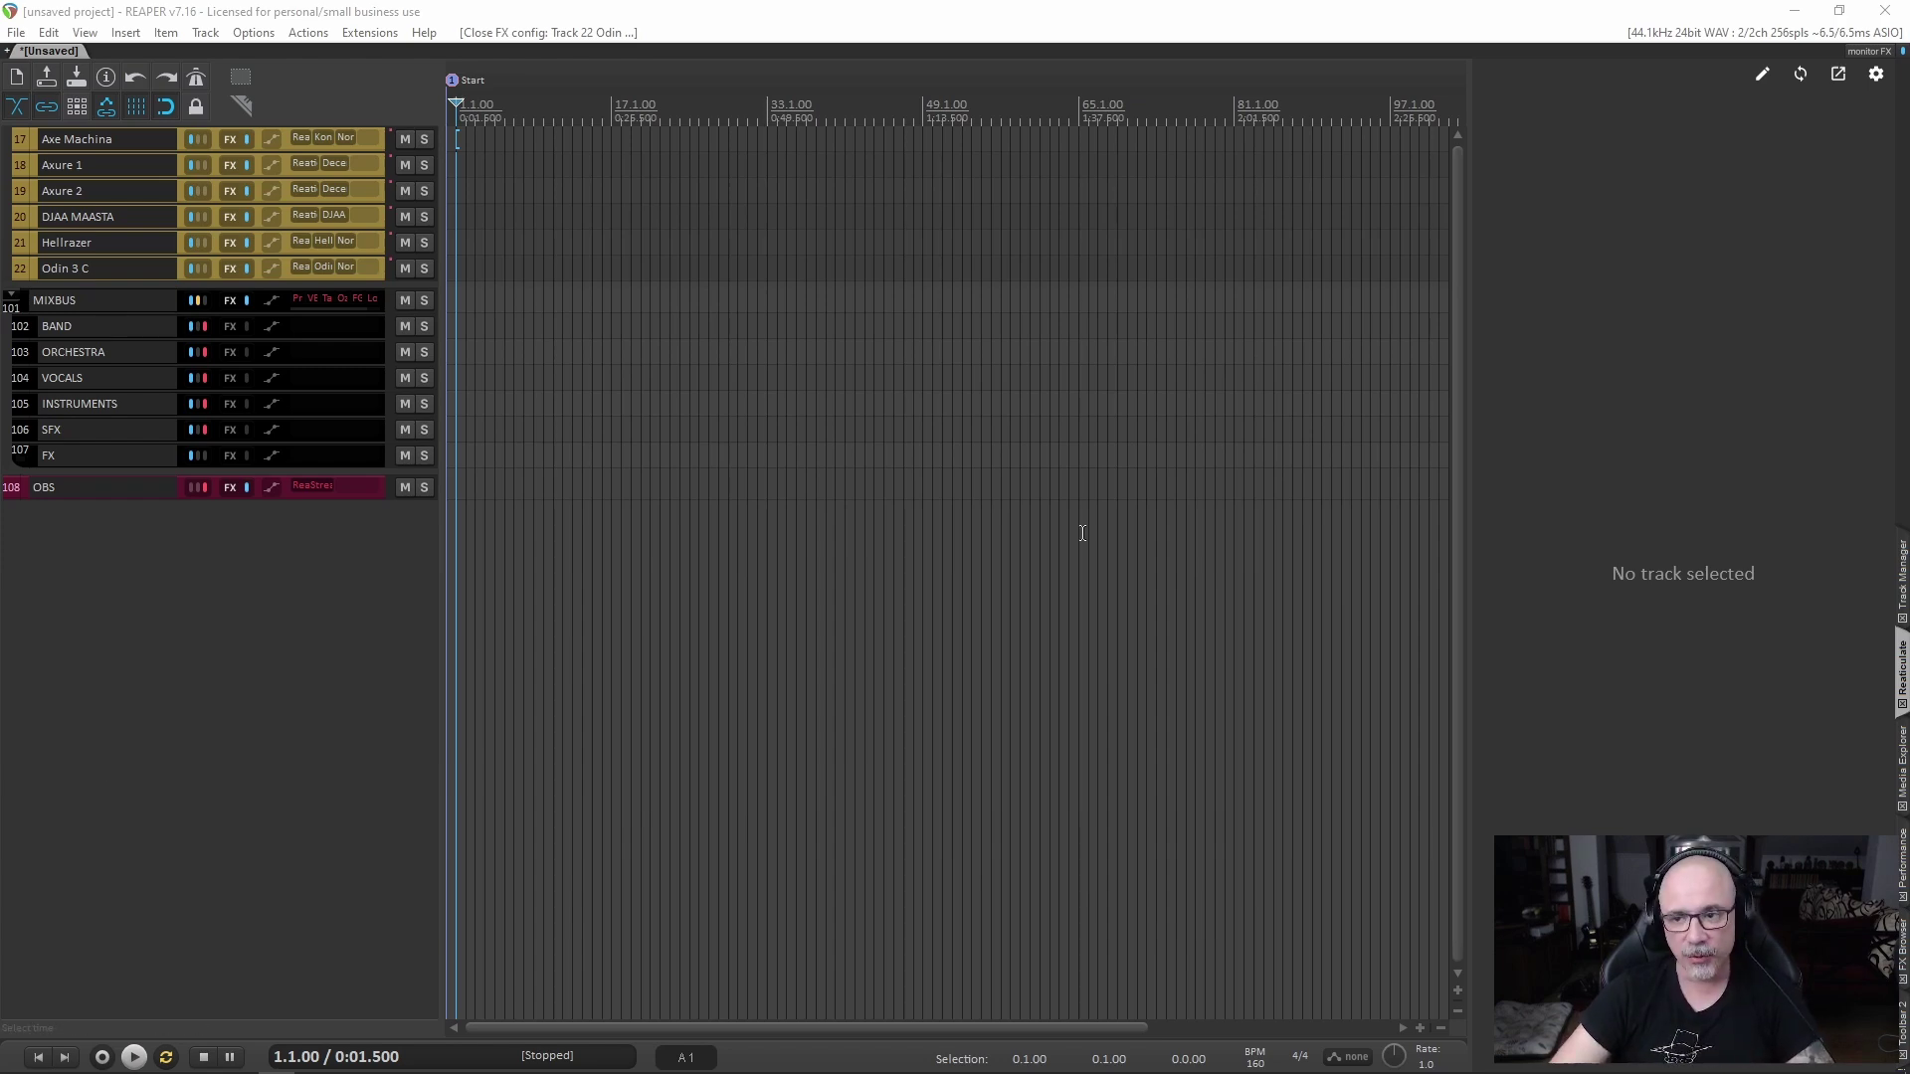
pyautogui.click(1759, 80)
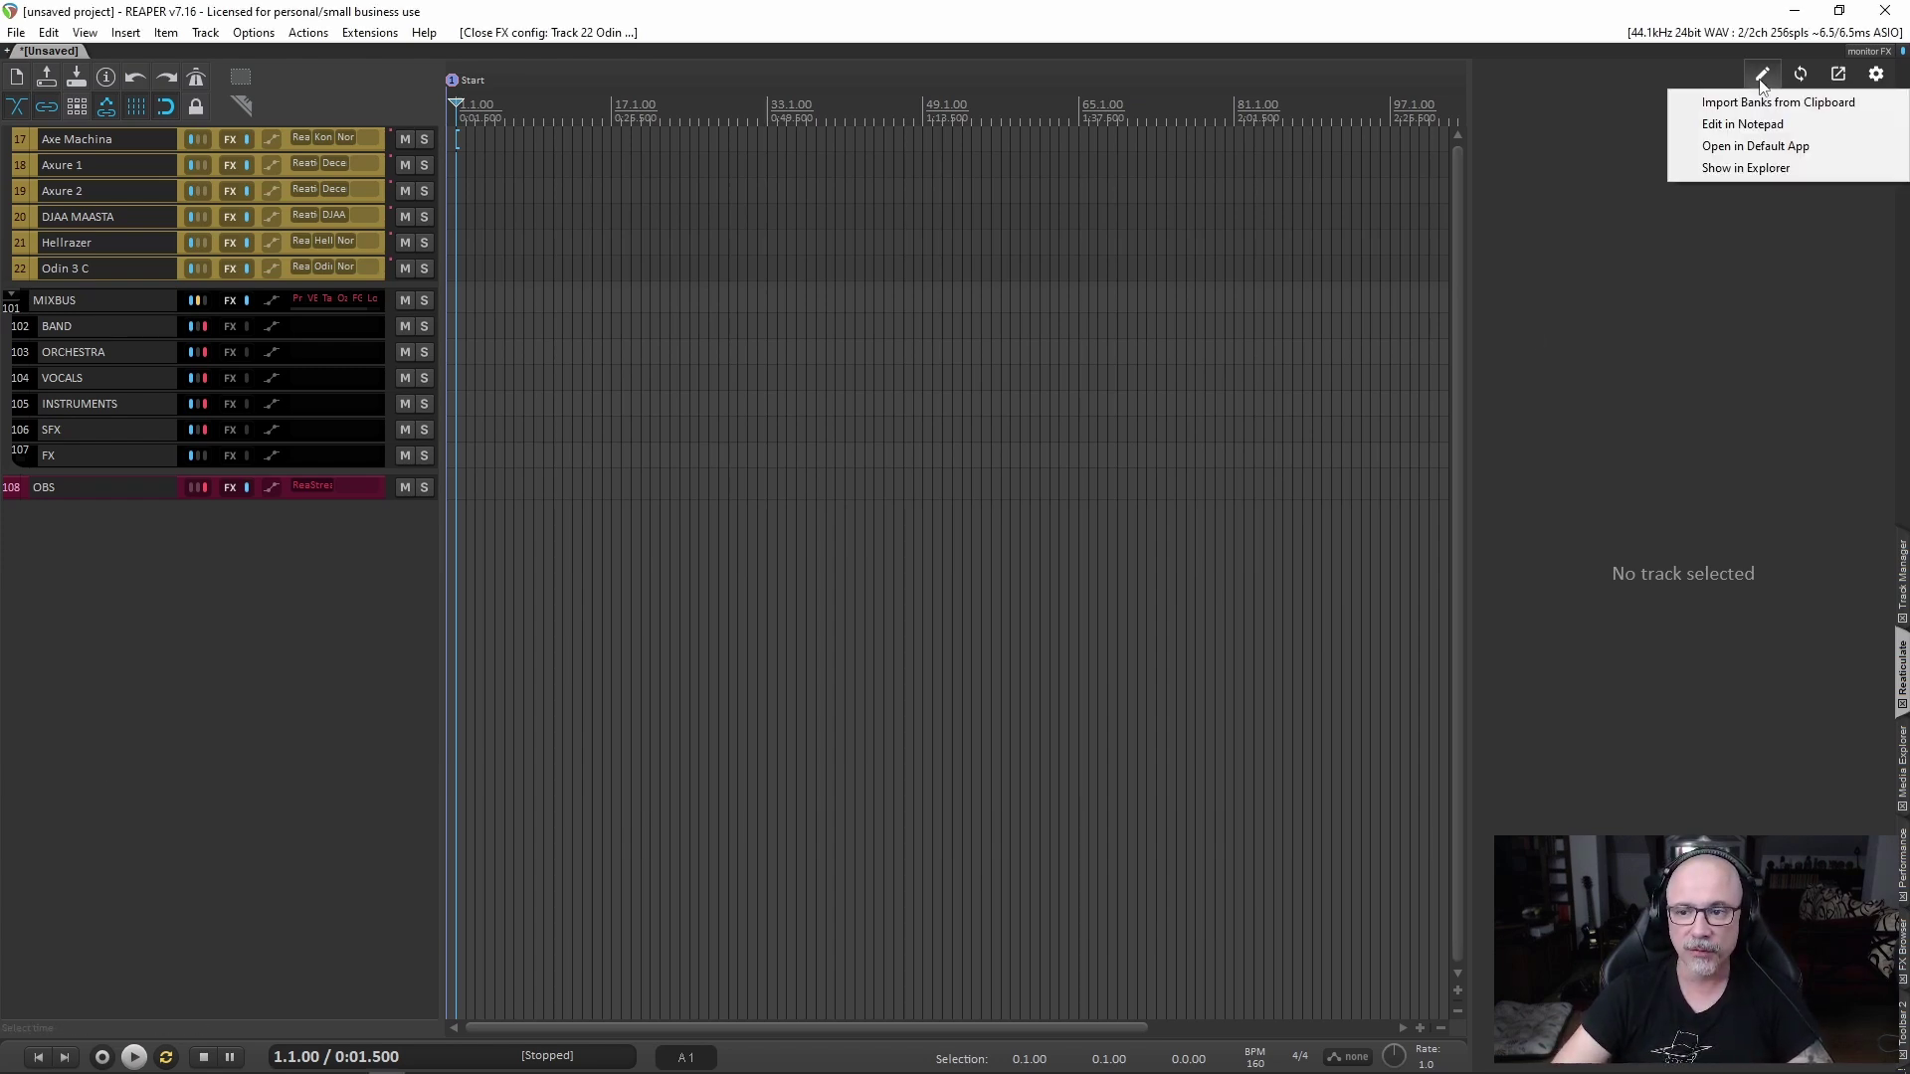
pyautogui.click(1769, 122)
pyautogui.moveTo(554, 118); pyautogui.dragTo(864, 148)
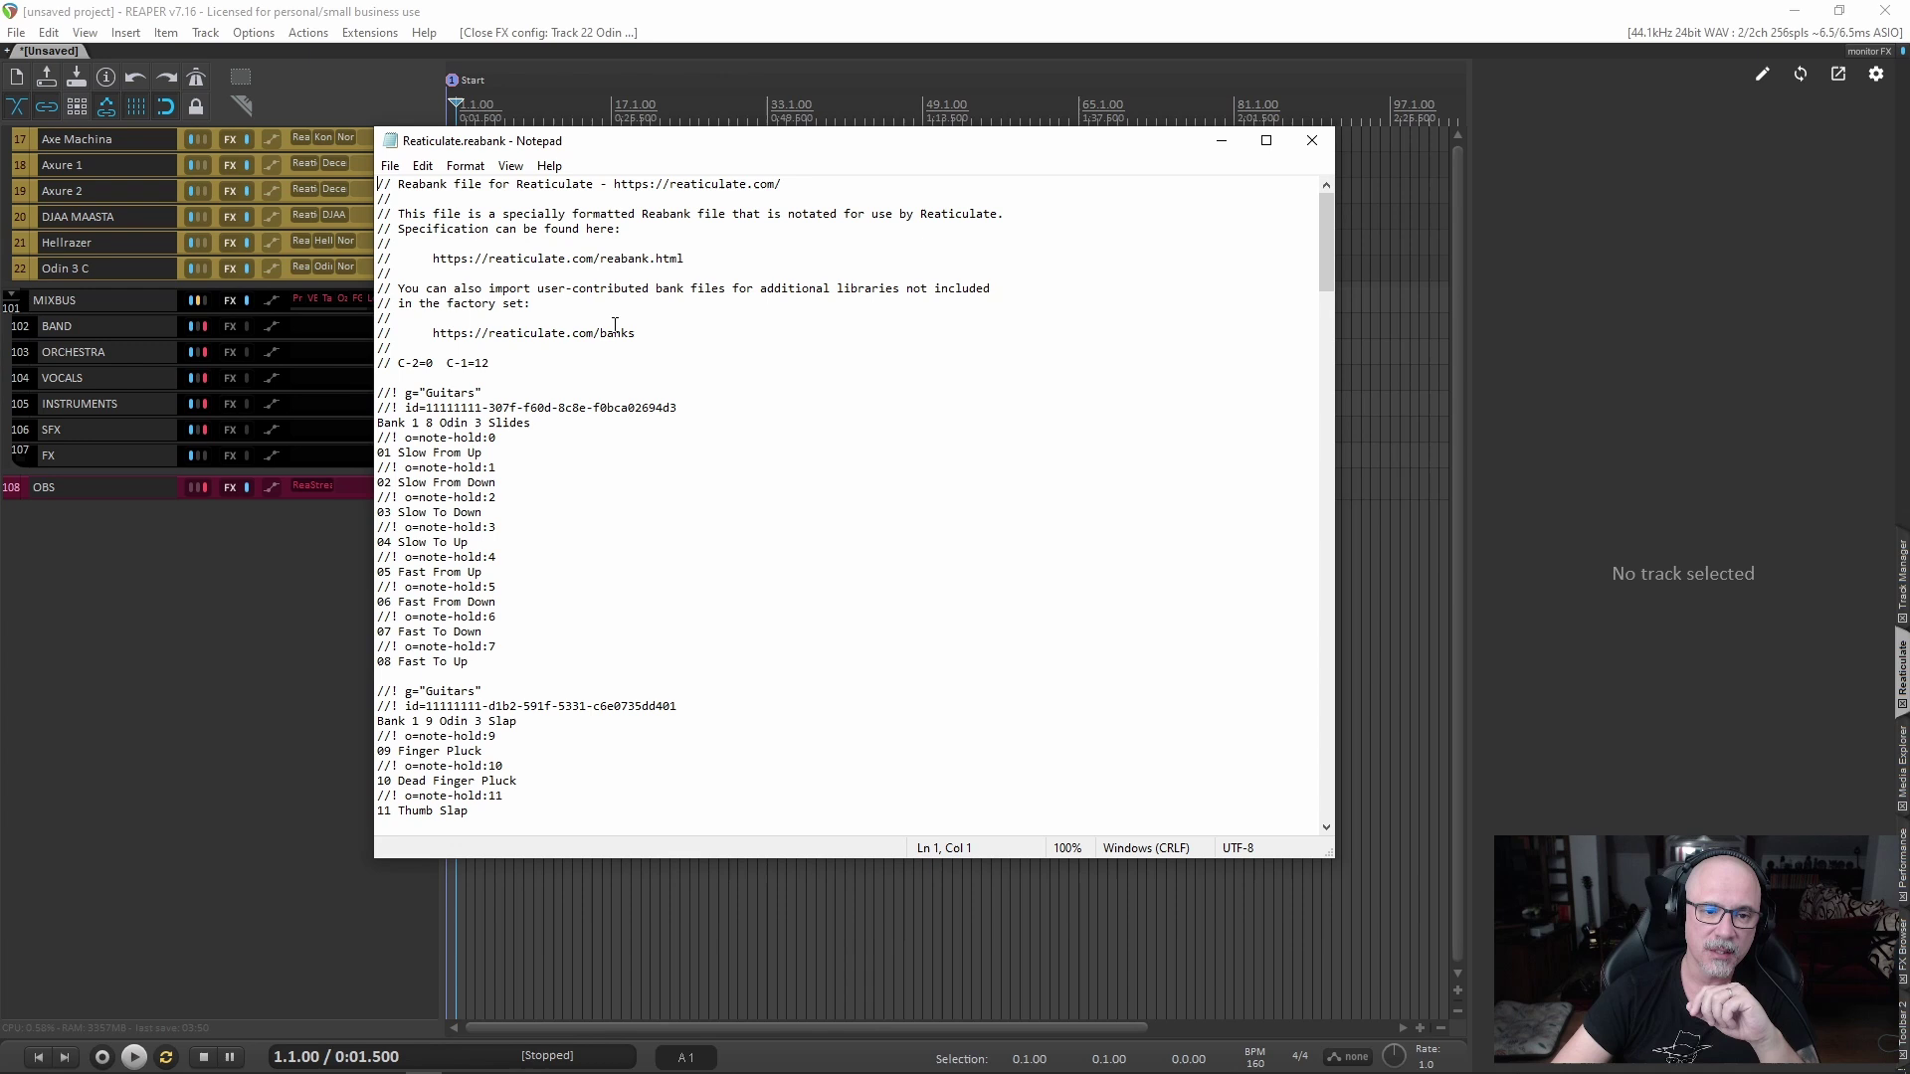
pyautogui.moveTo(756, 147); pyautogui.dragTo(418, 43)
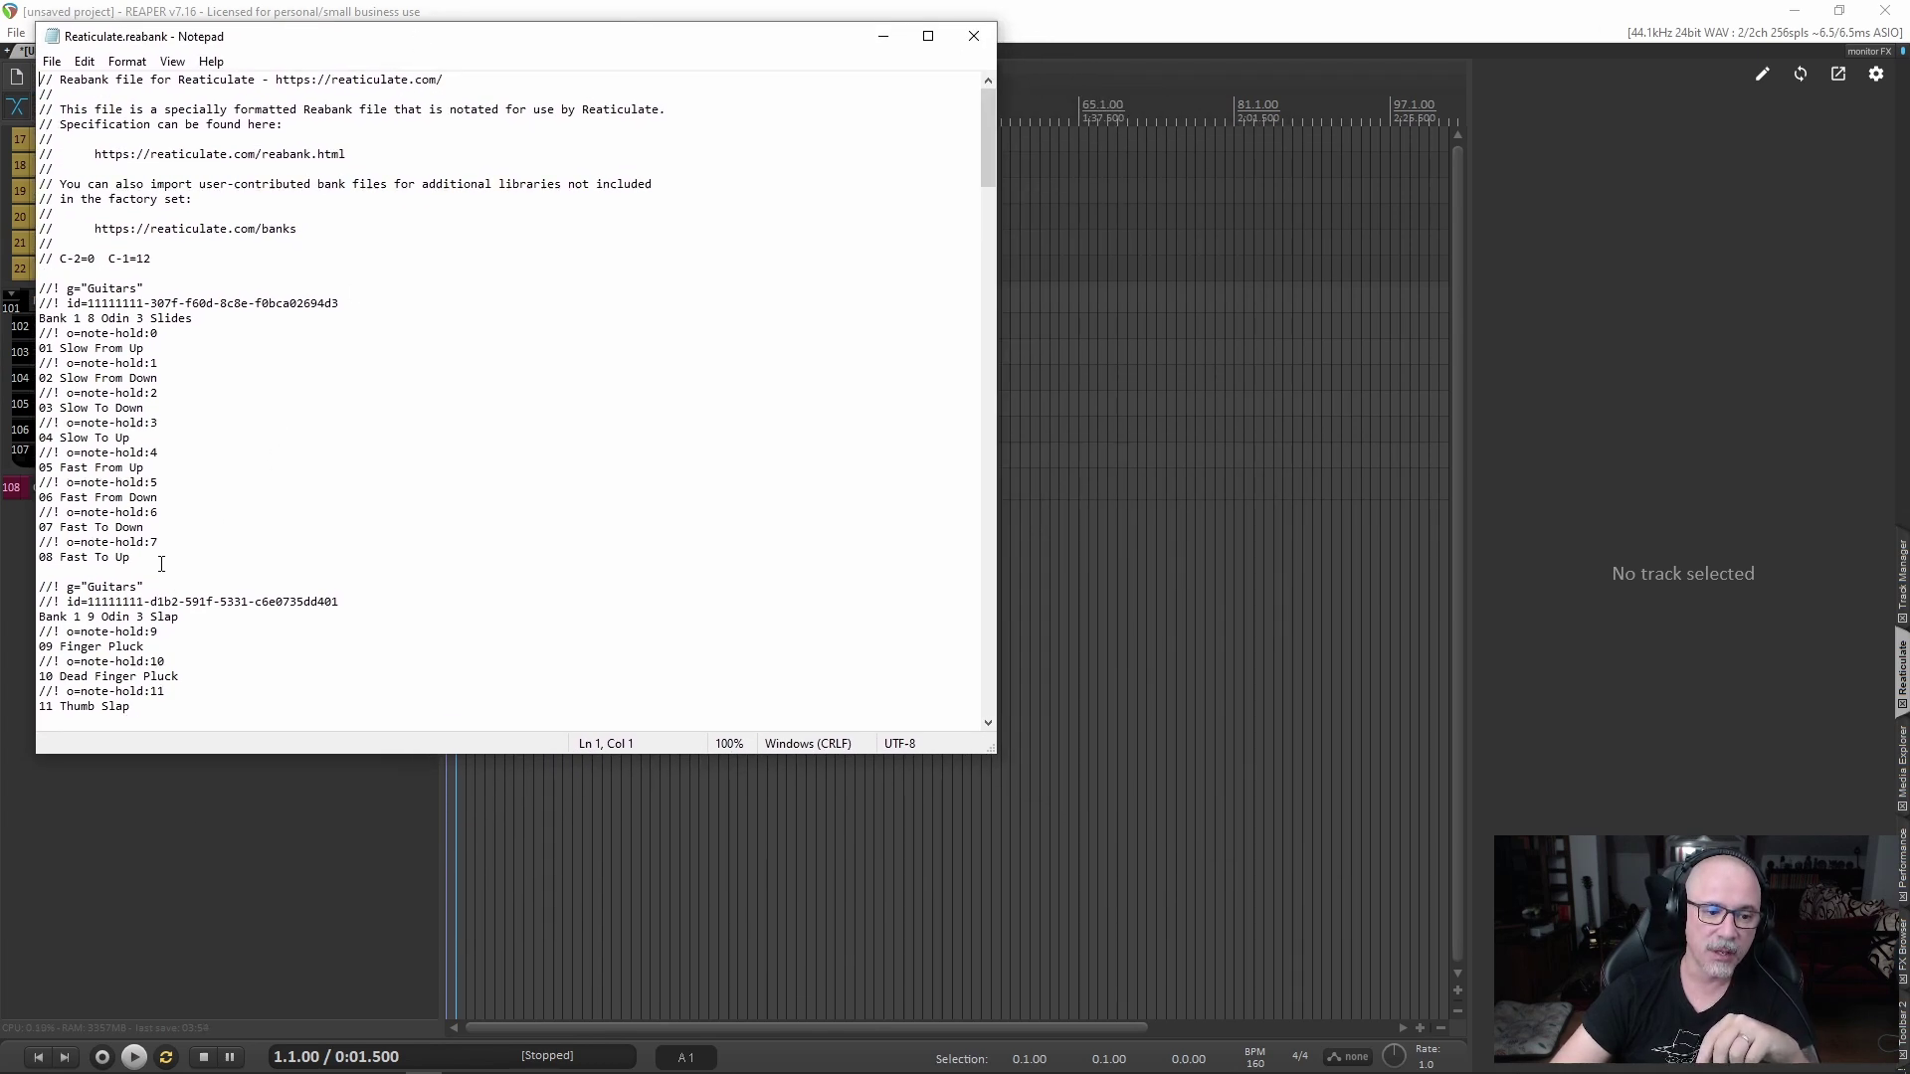
pyautogui.moveTo(162, 564); pyautogui.dragTo(40, 284)
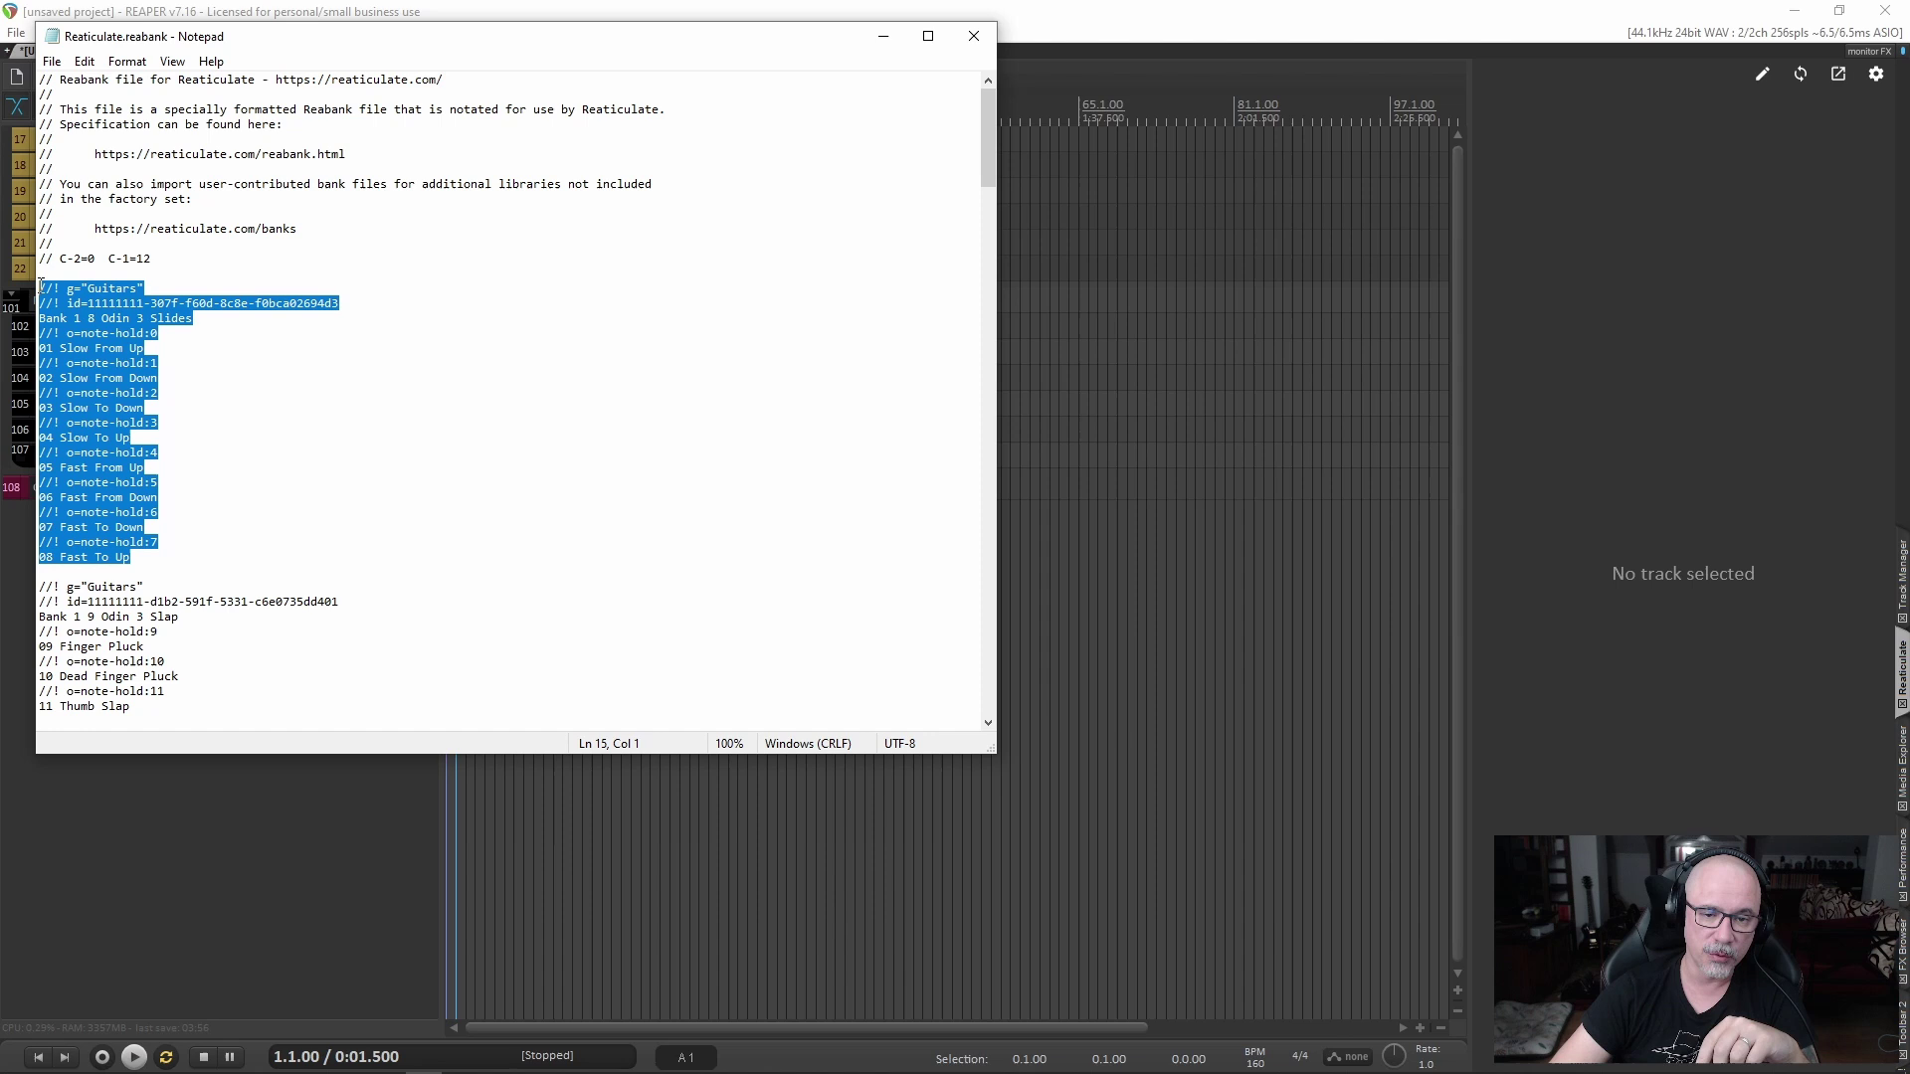
pyautogui.moveTo(340, 304); pyautogui.dragTo(339, 288)
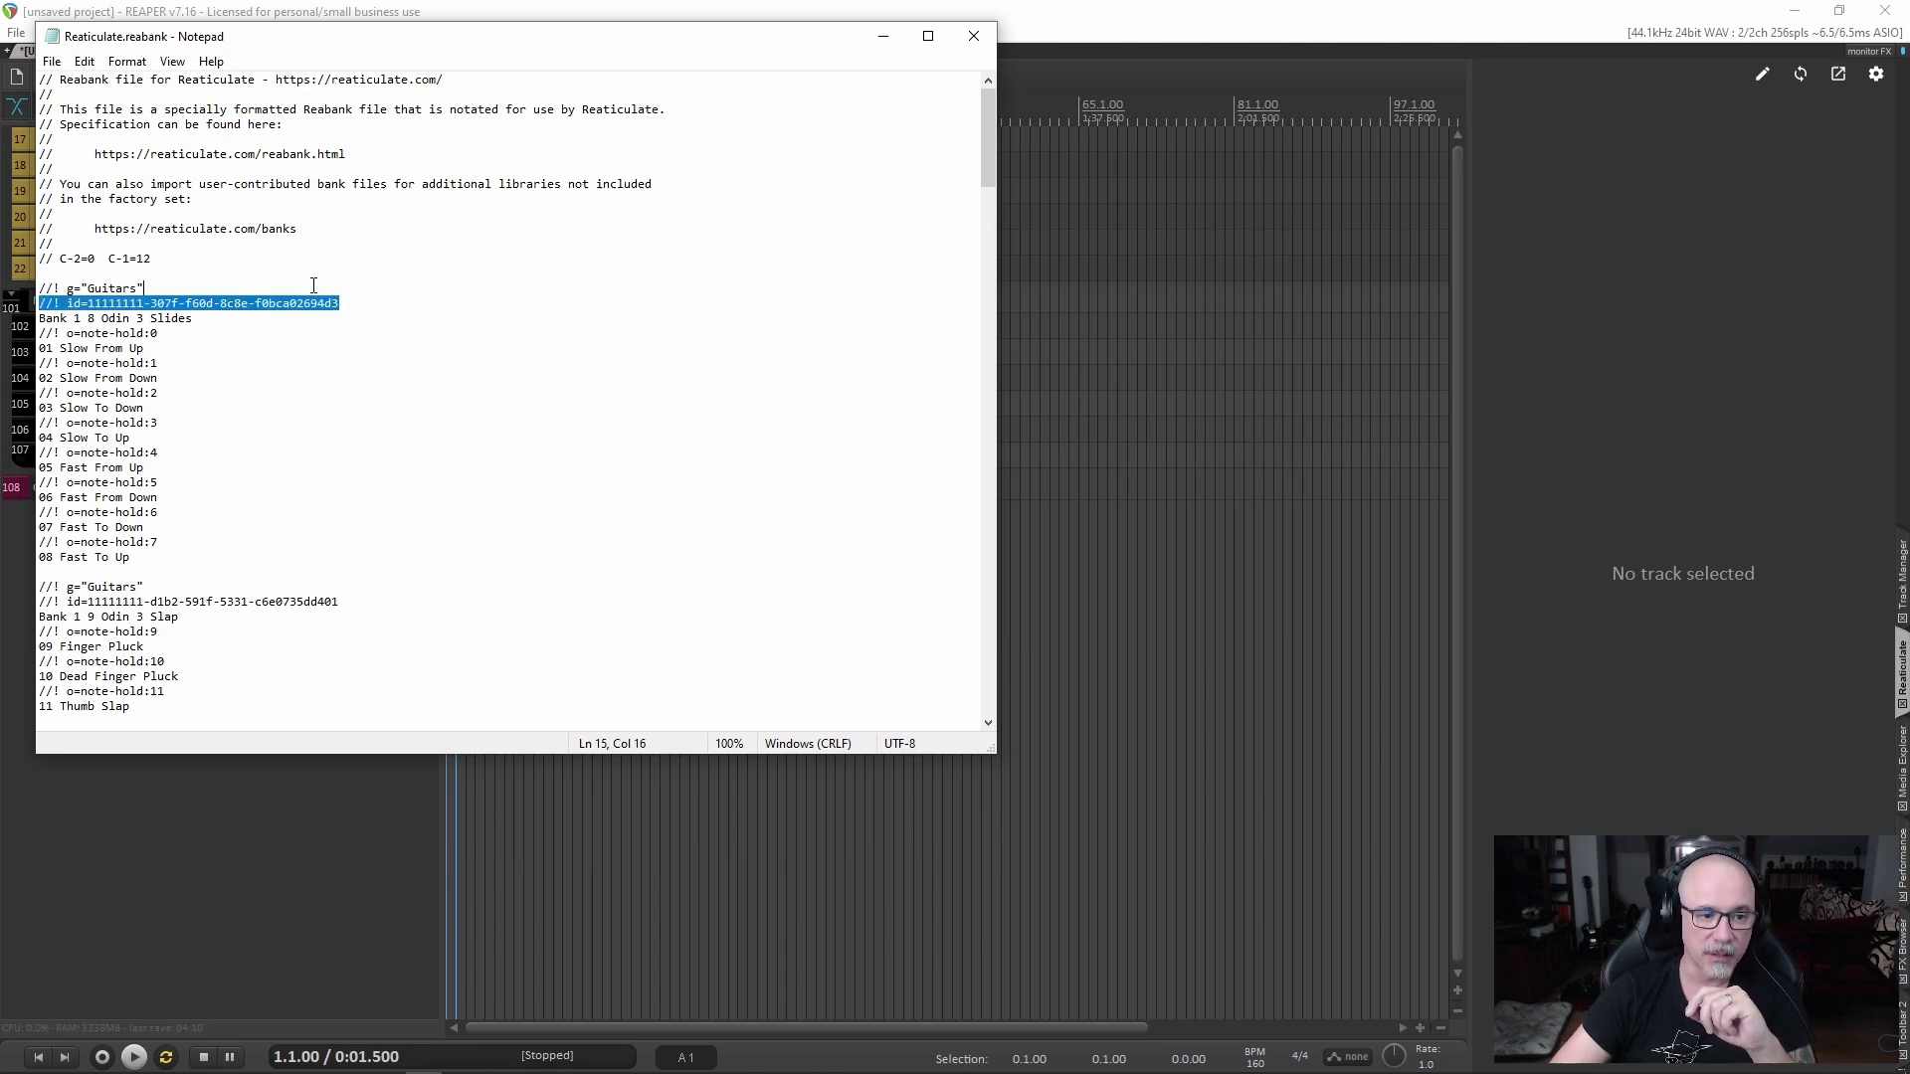
pyautogui.click(204, 319)
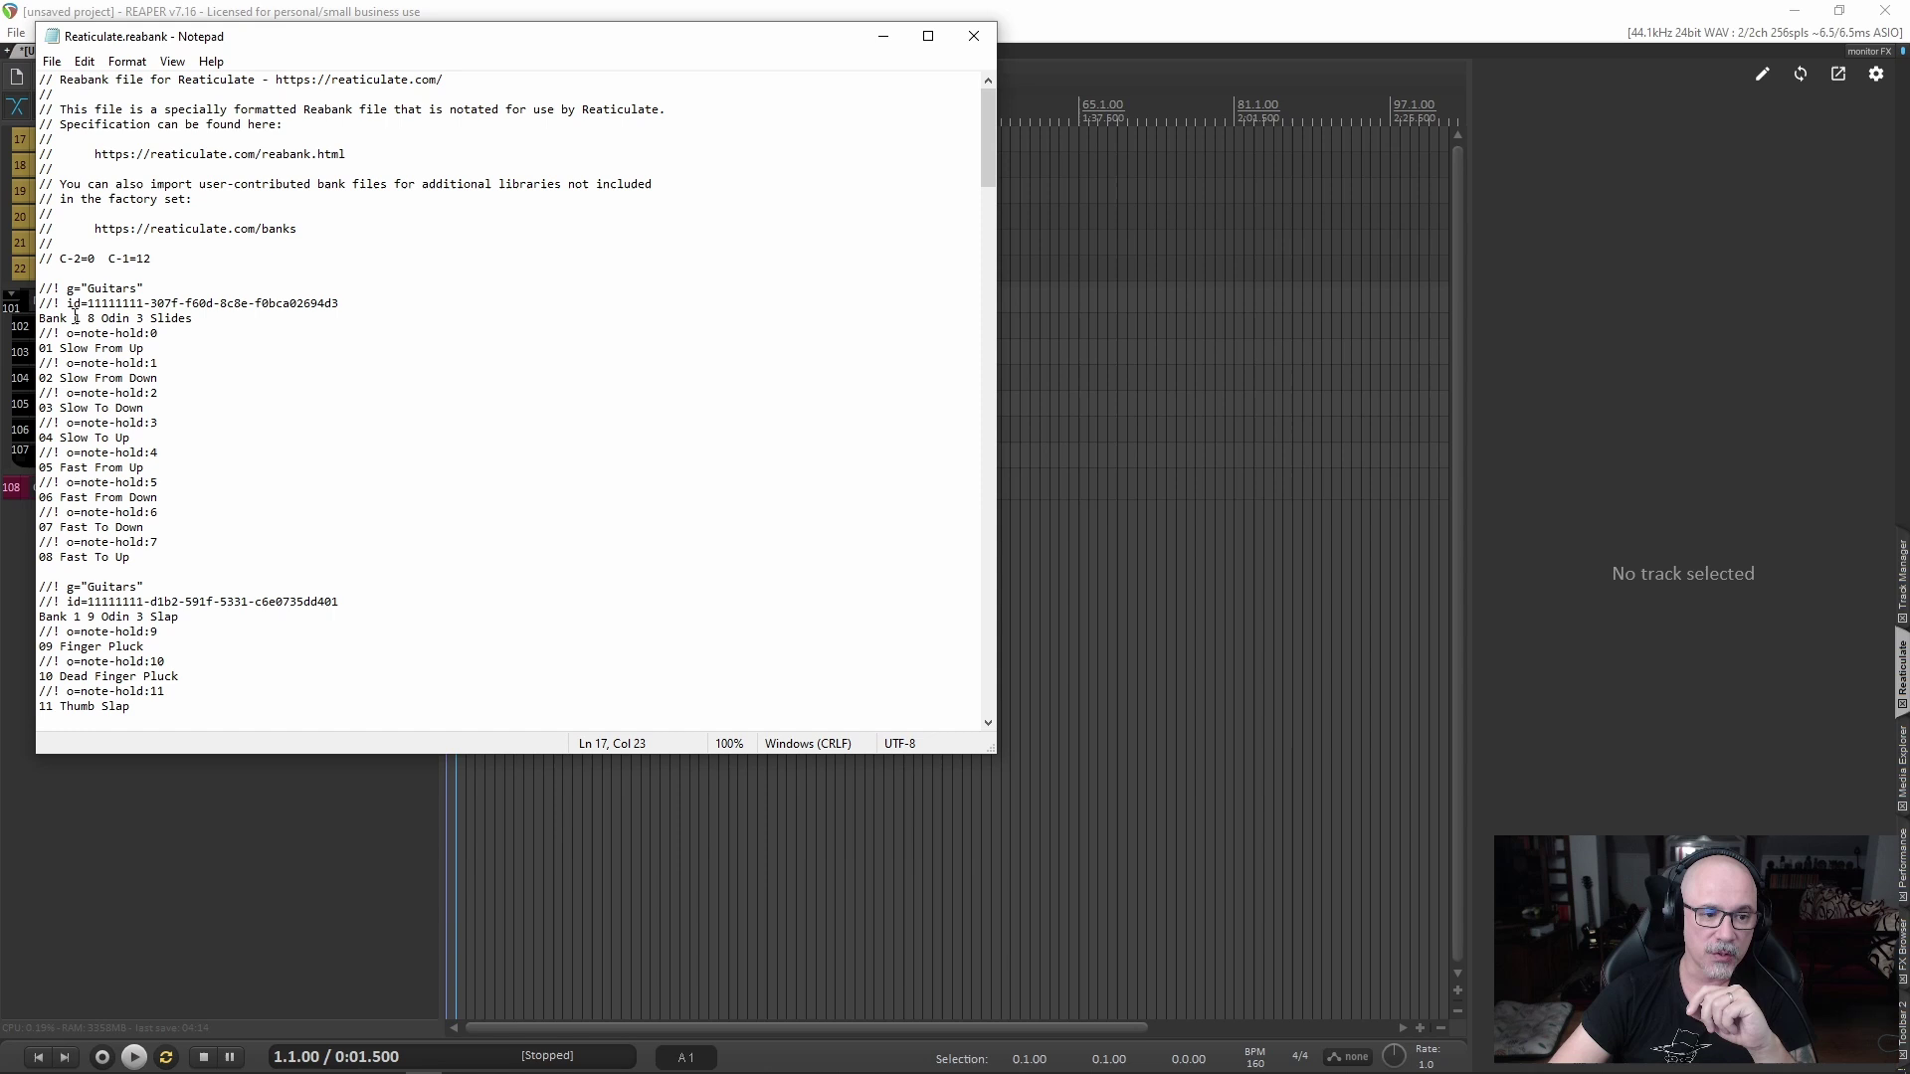
pyautogui.moveTo(74, 318); pyautogui.dragTo(97, 318)
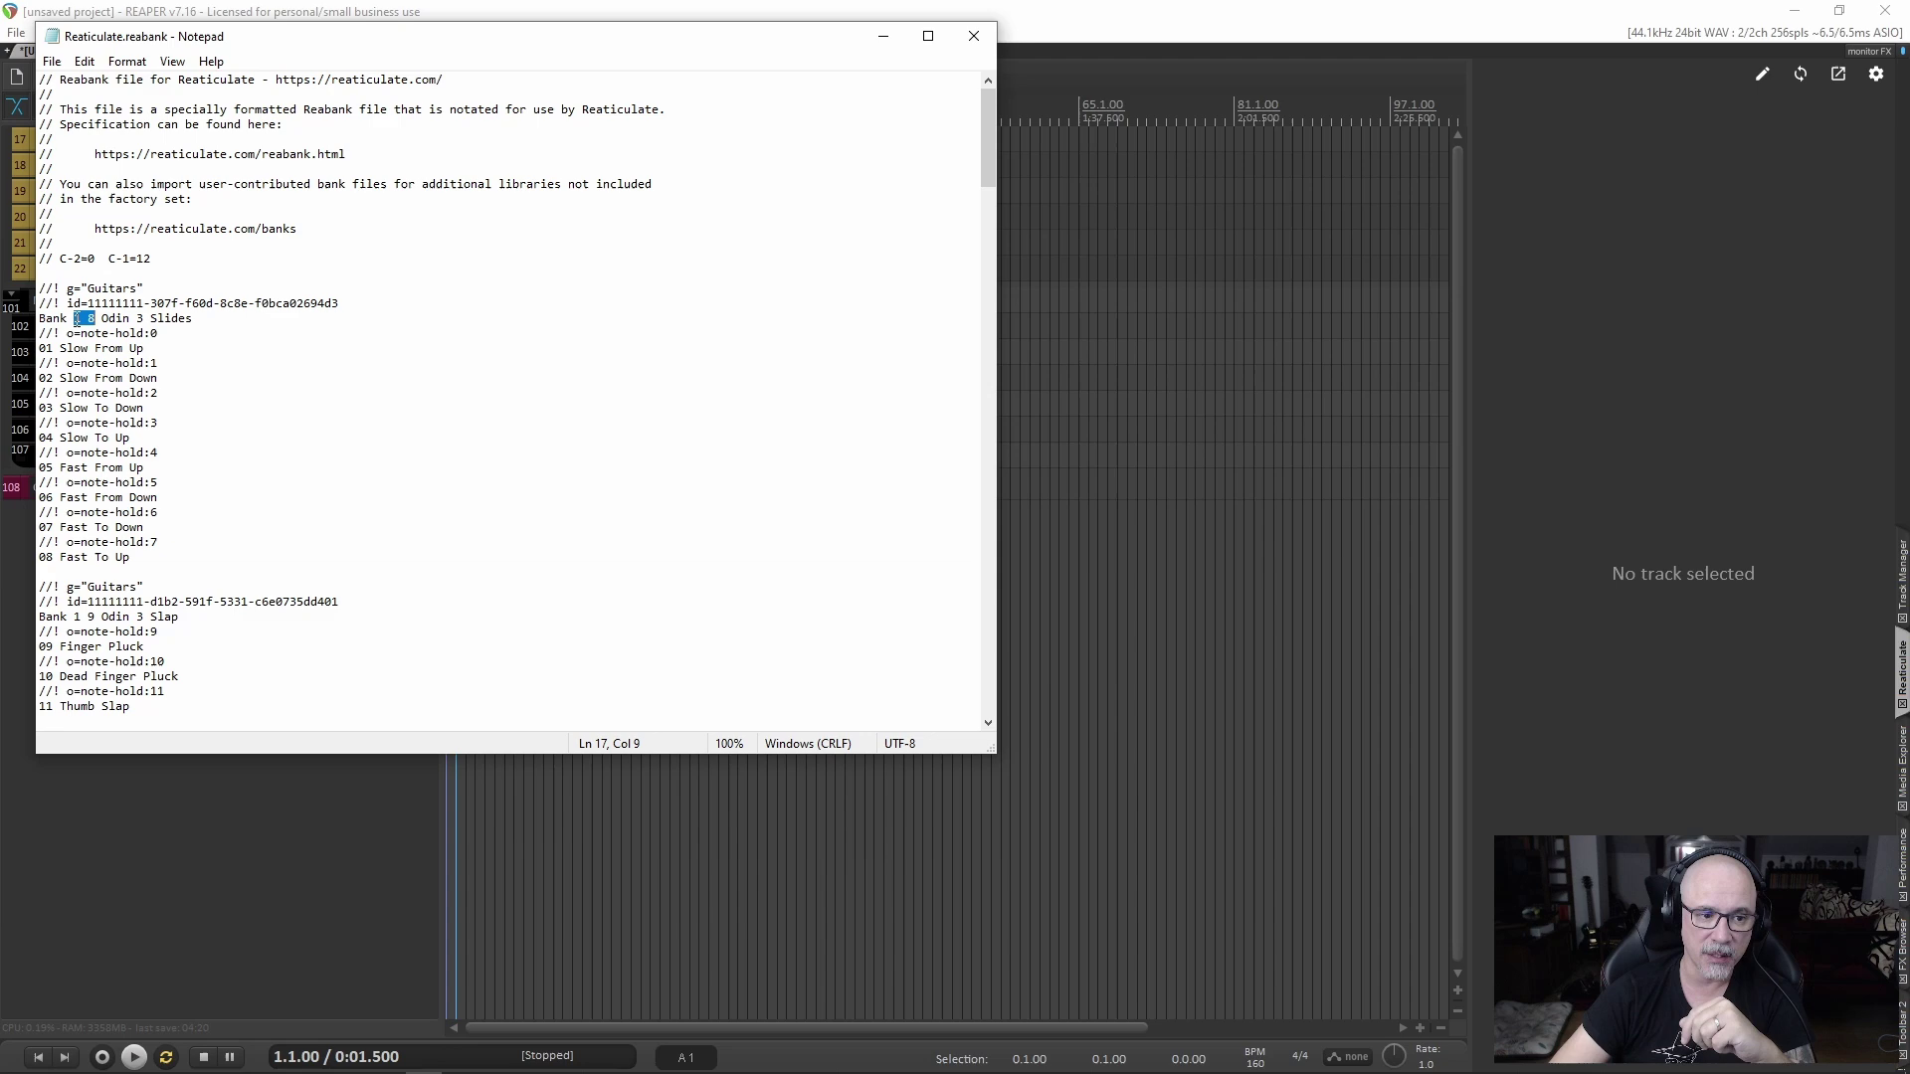
pyautogui.click(76, 318)
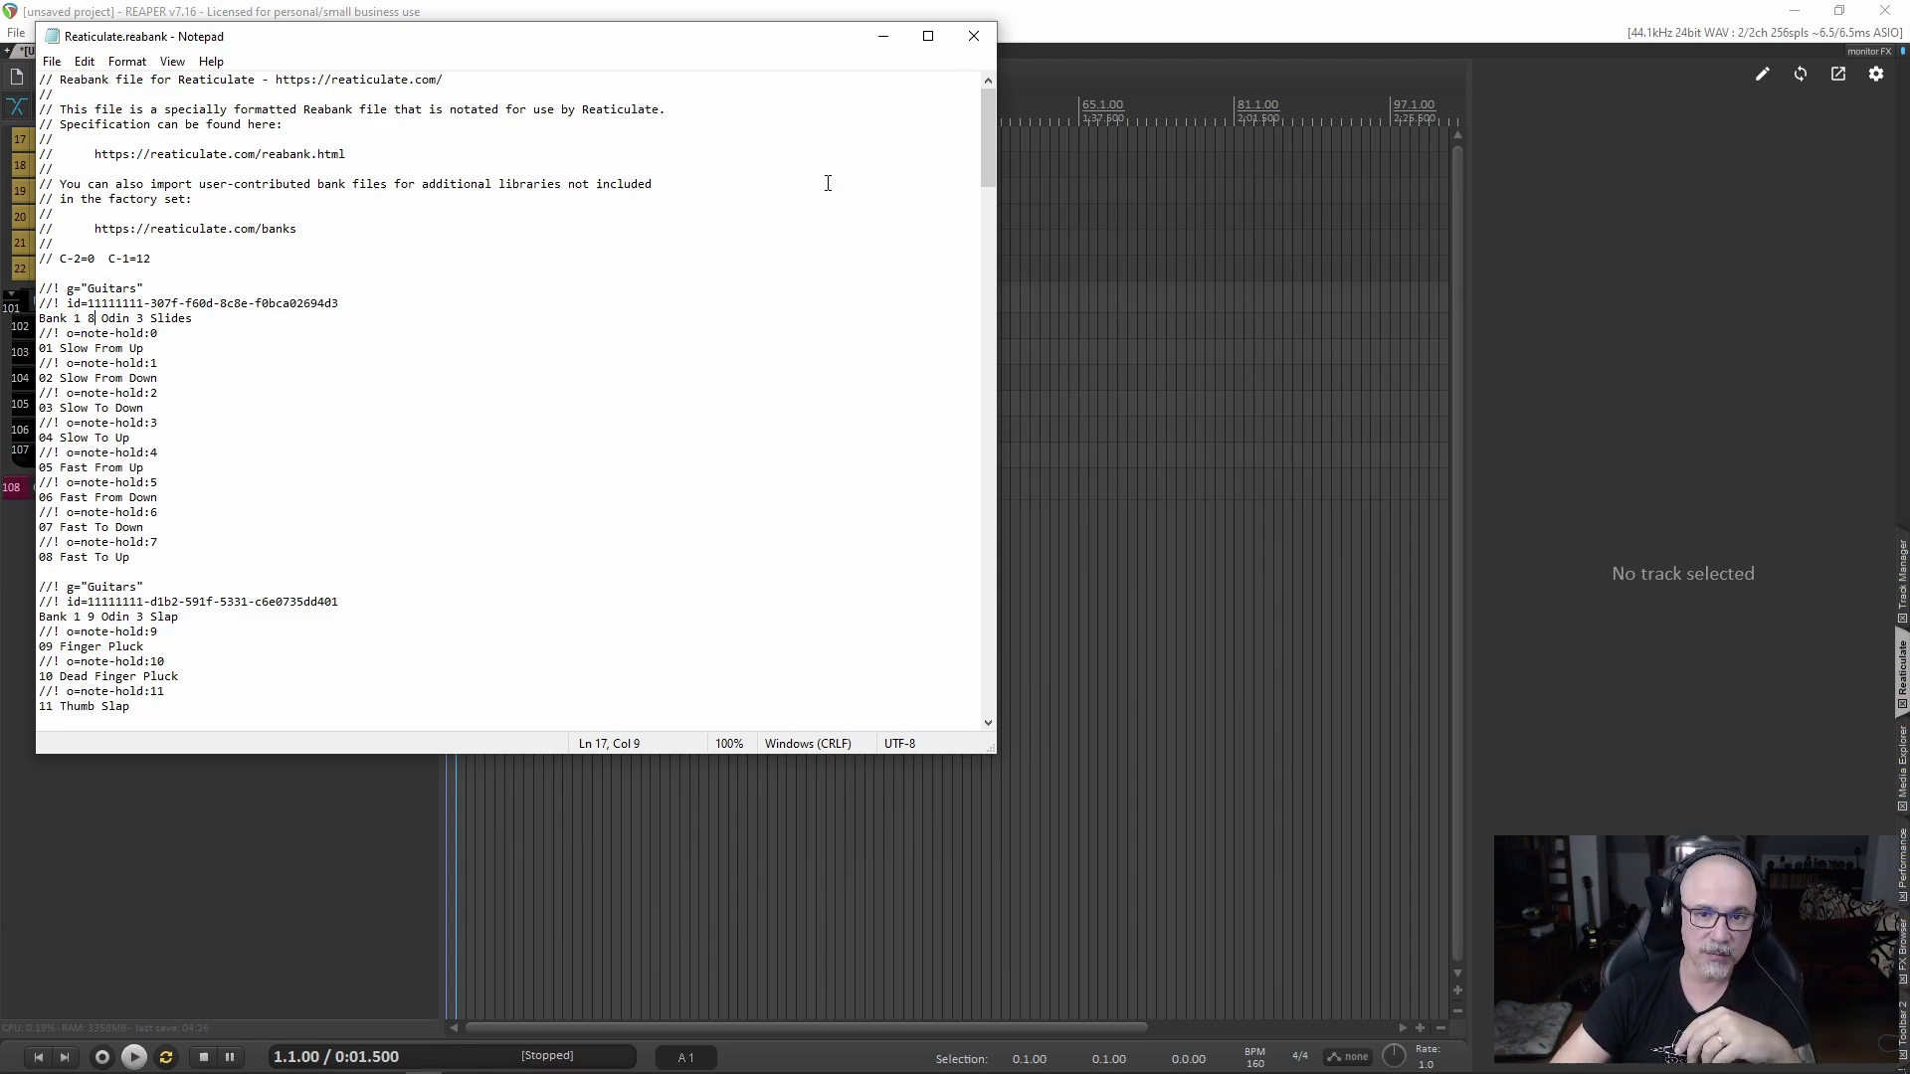
pyautogui.click(973, 36)
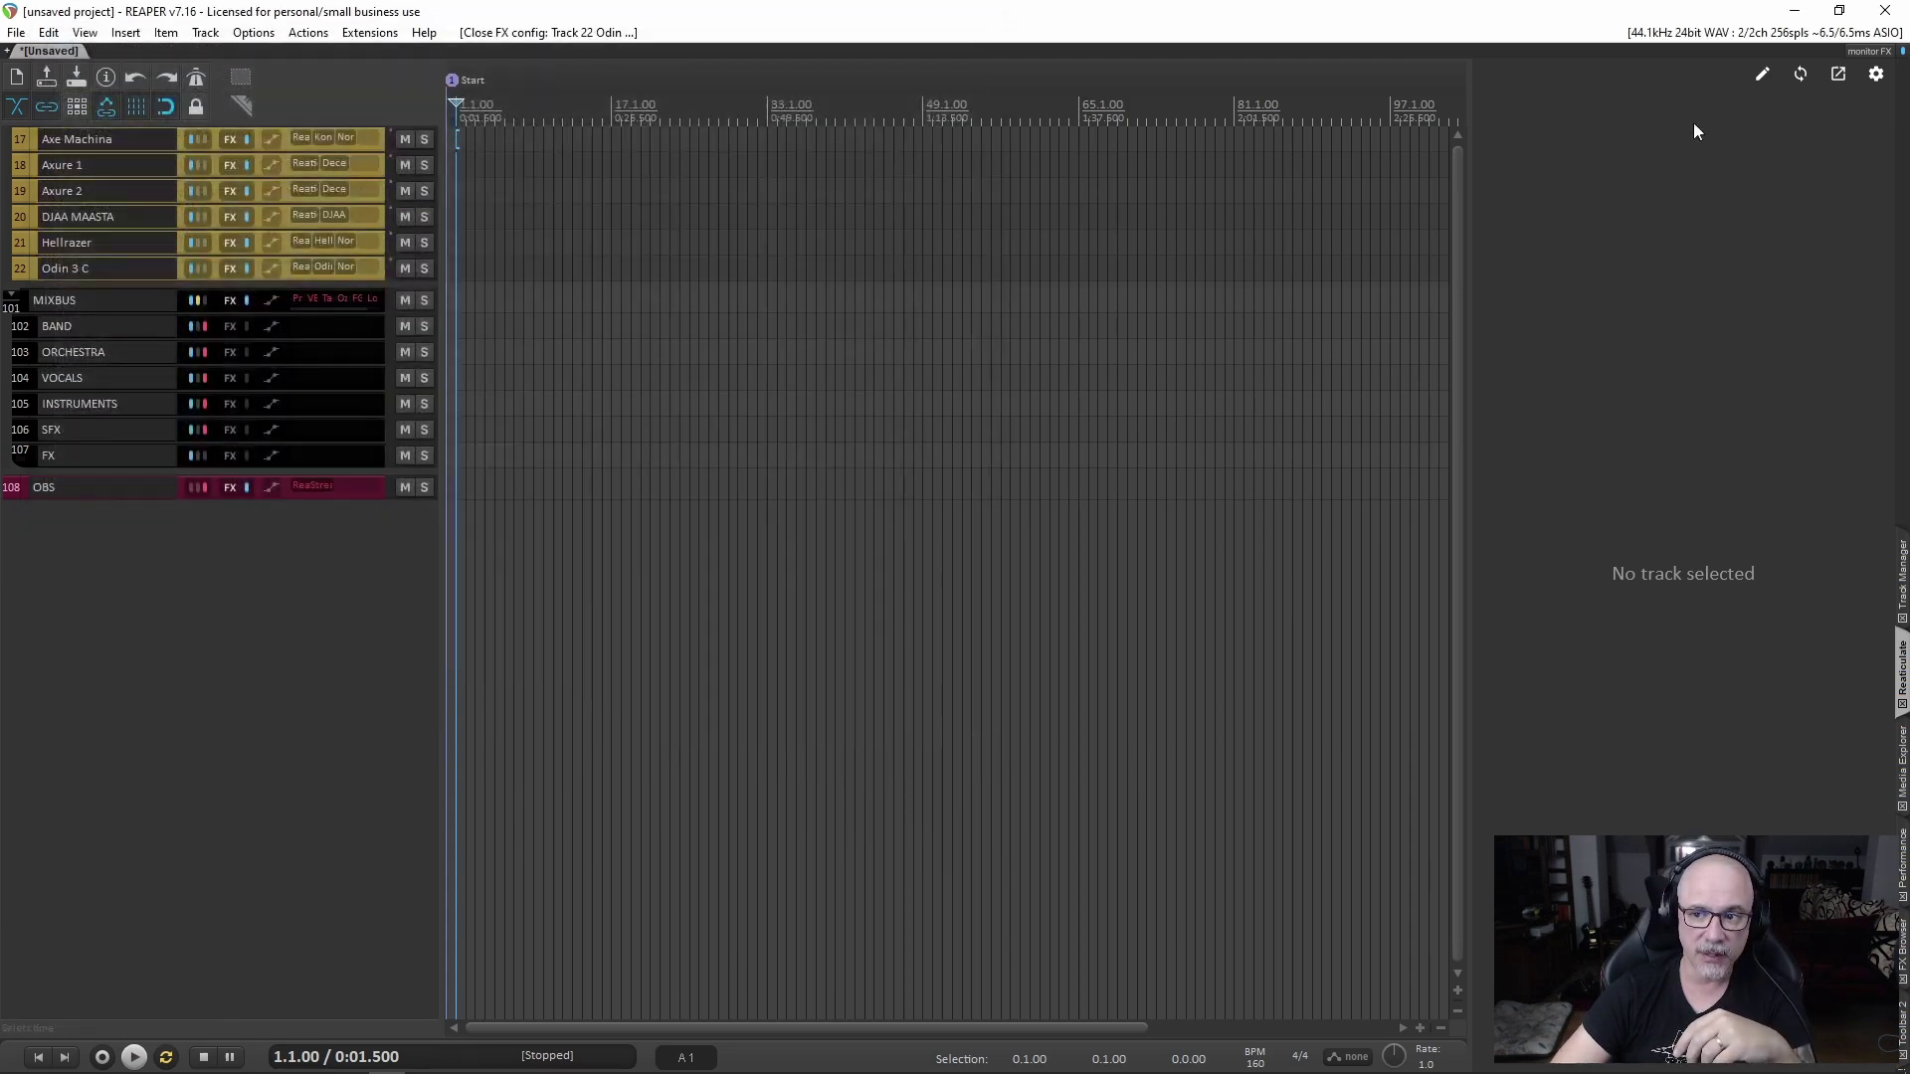
# Reload the ReaBank files from disk and open the Axe Machina track's Kontakt instrument
pyautogui.click(1800, 78)
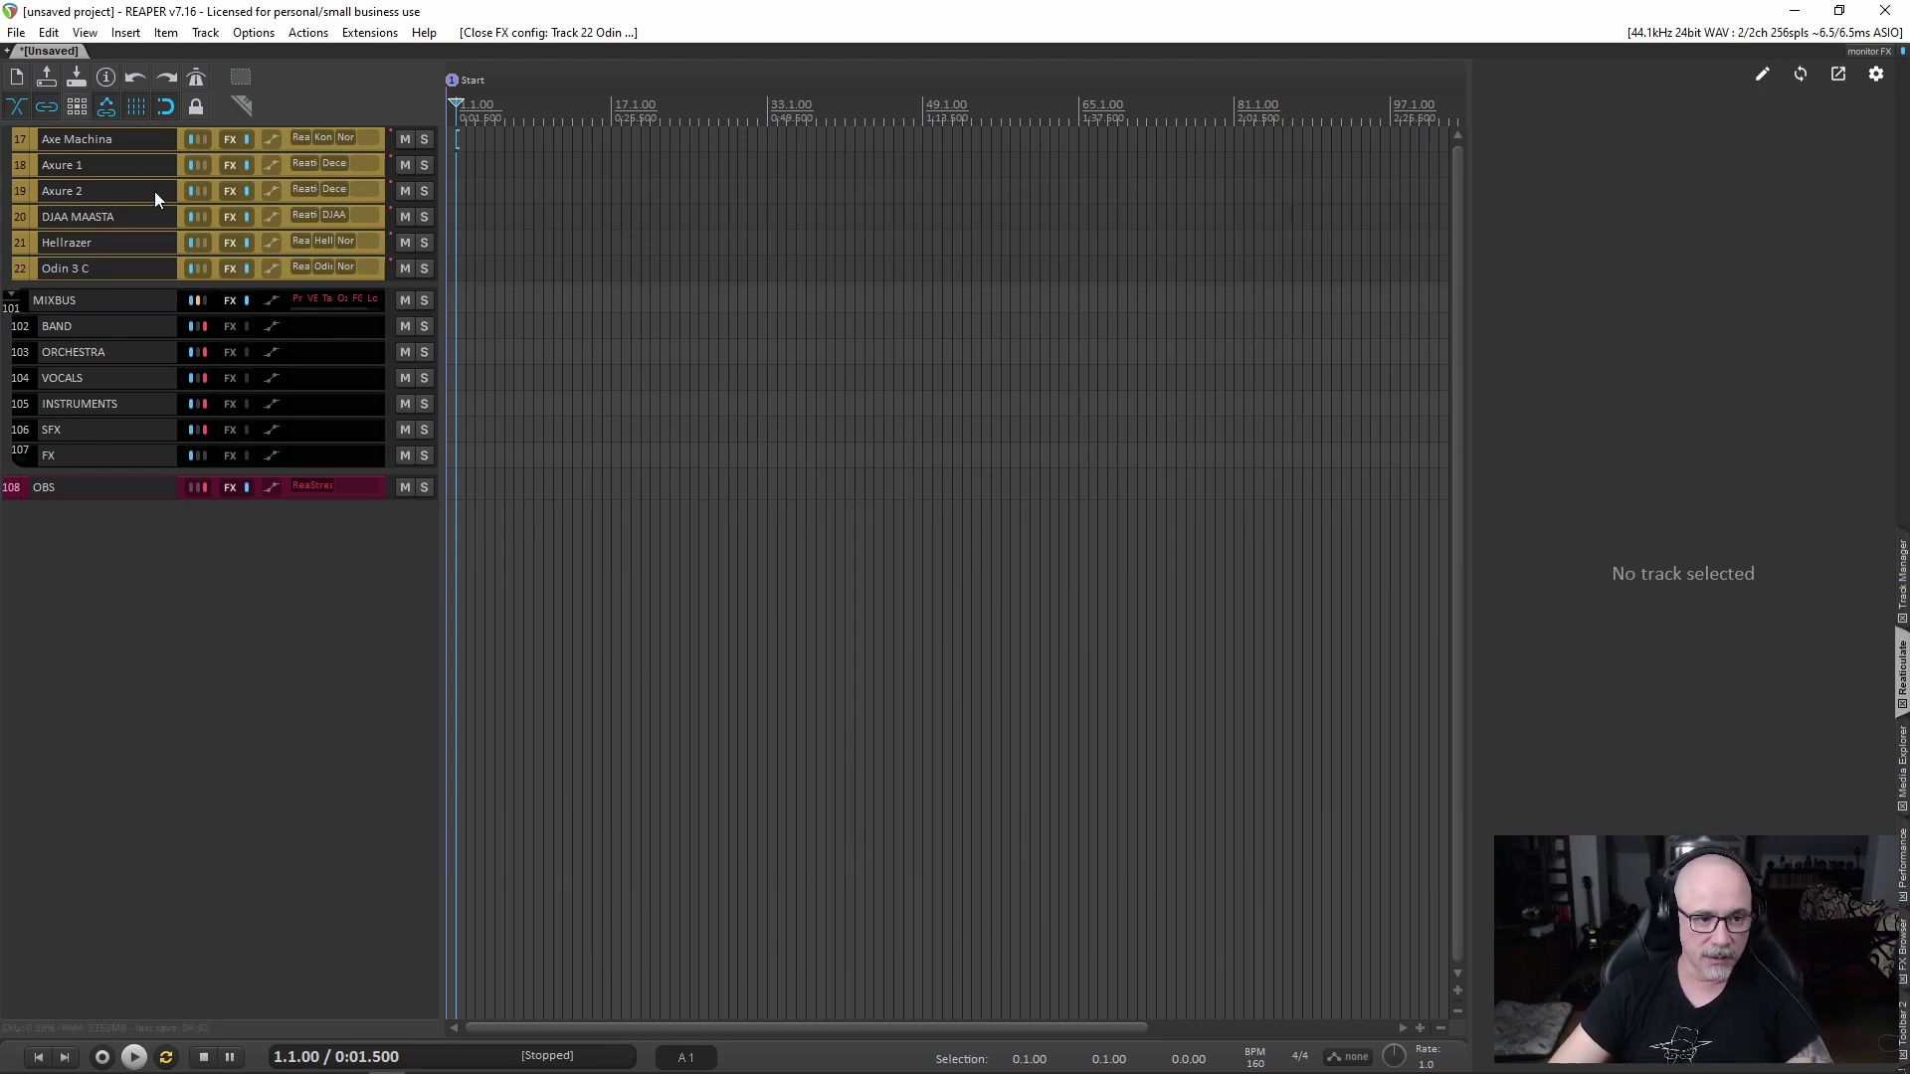
pyautogui.click(119, 140)
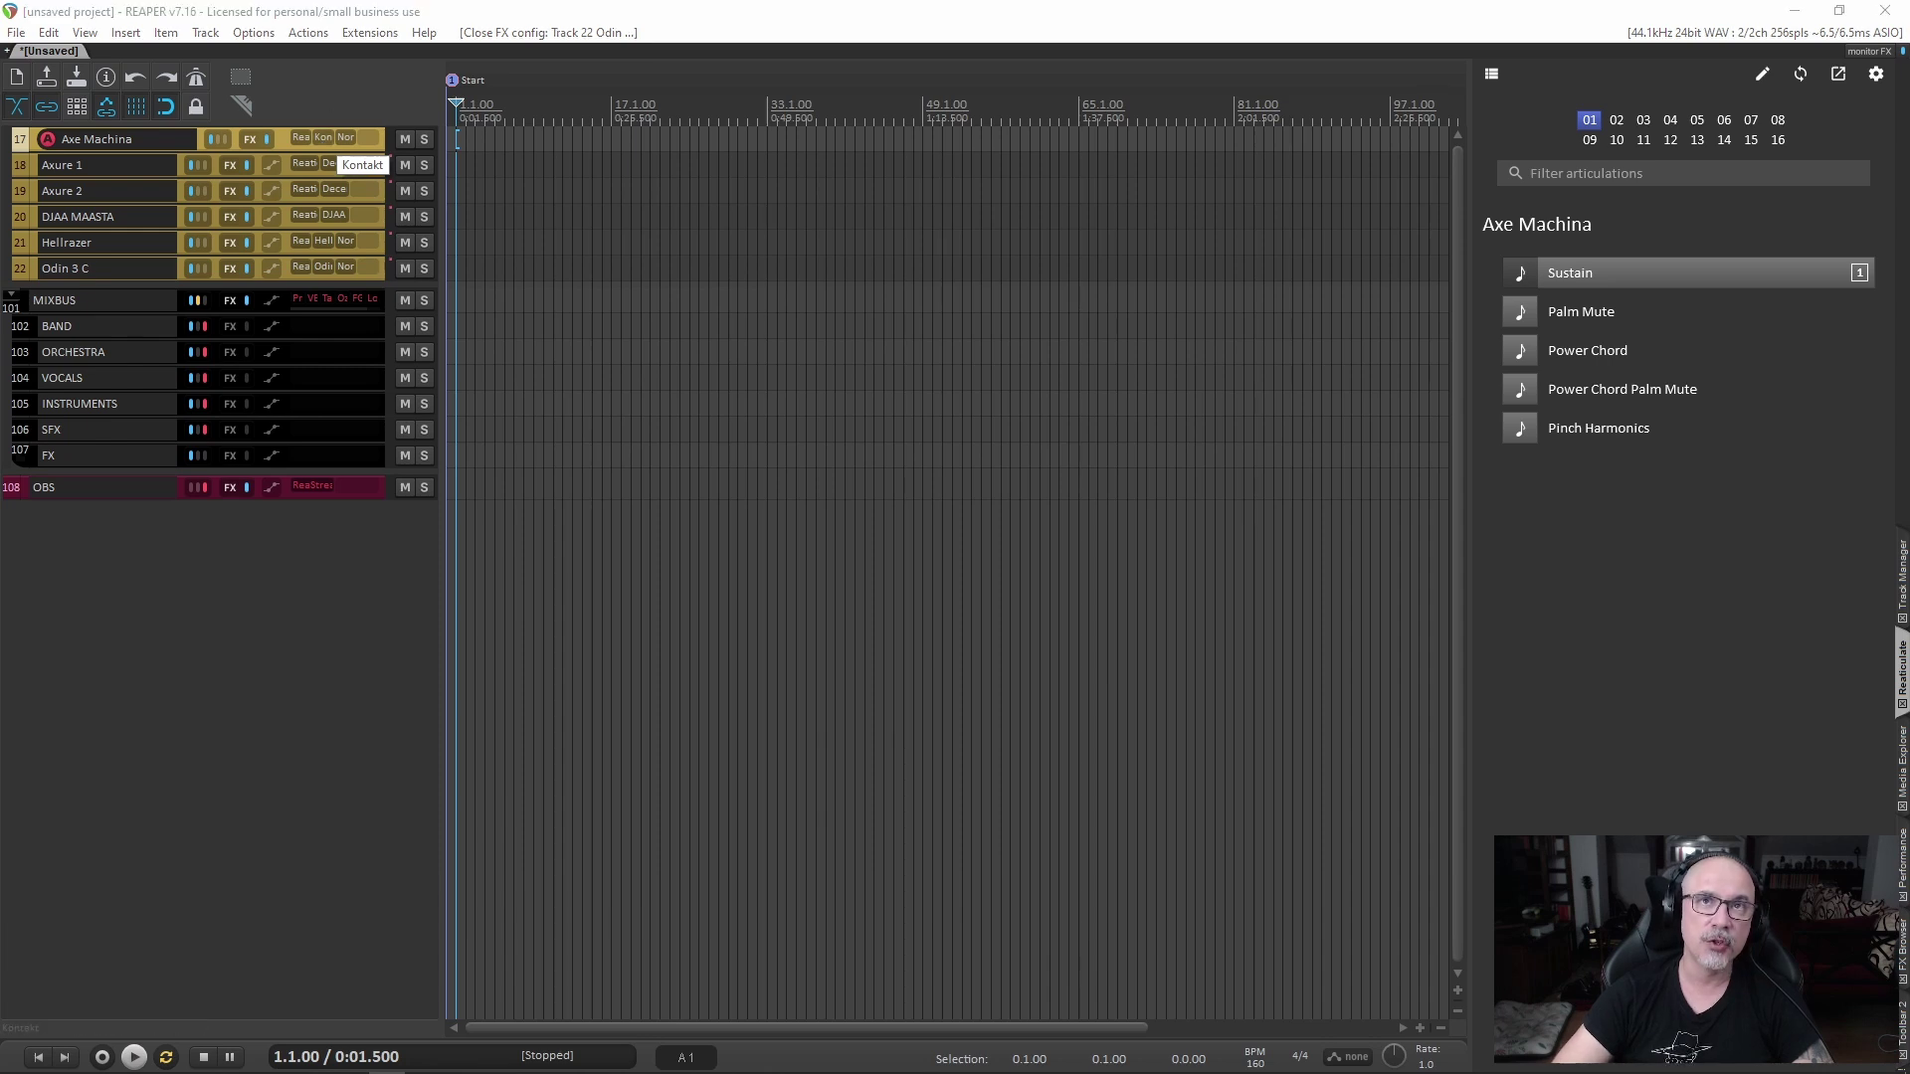
pyautogui.click(325, 138)
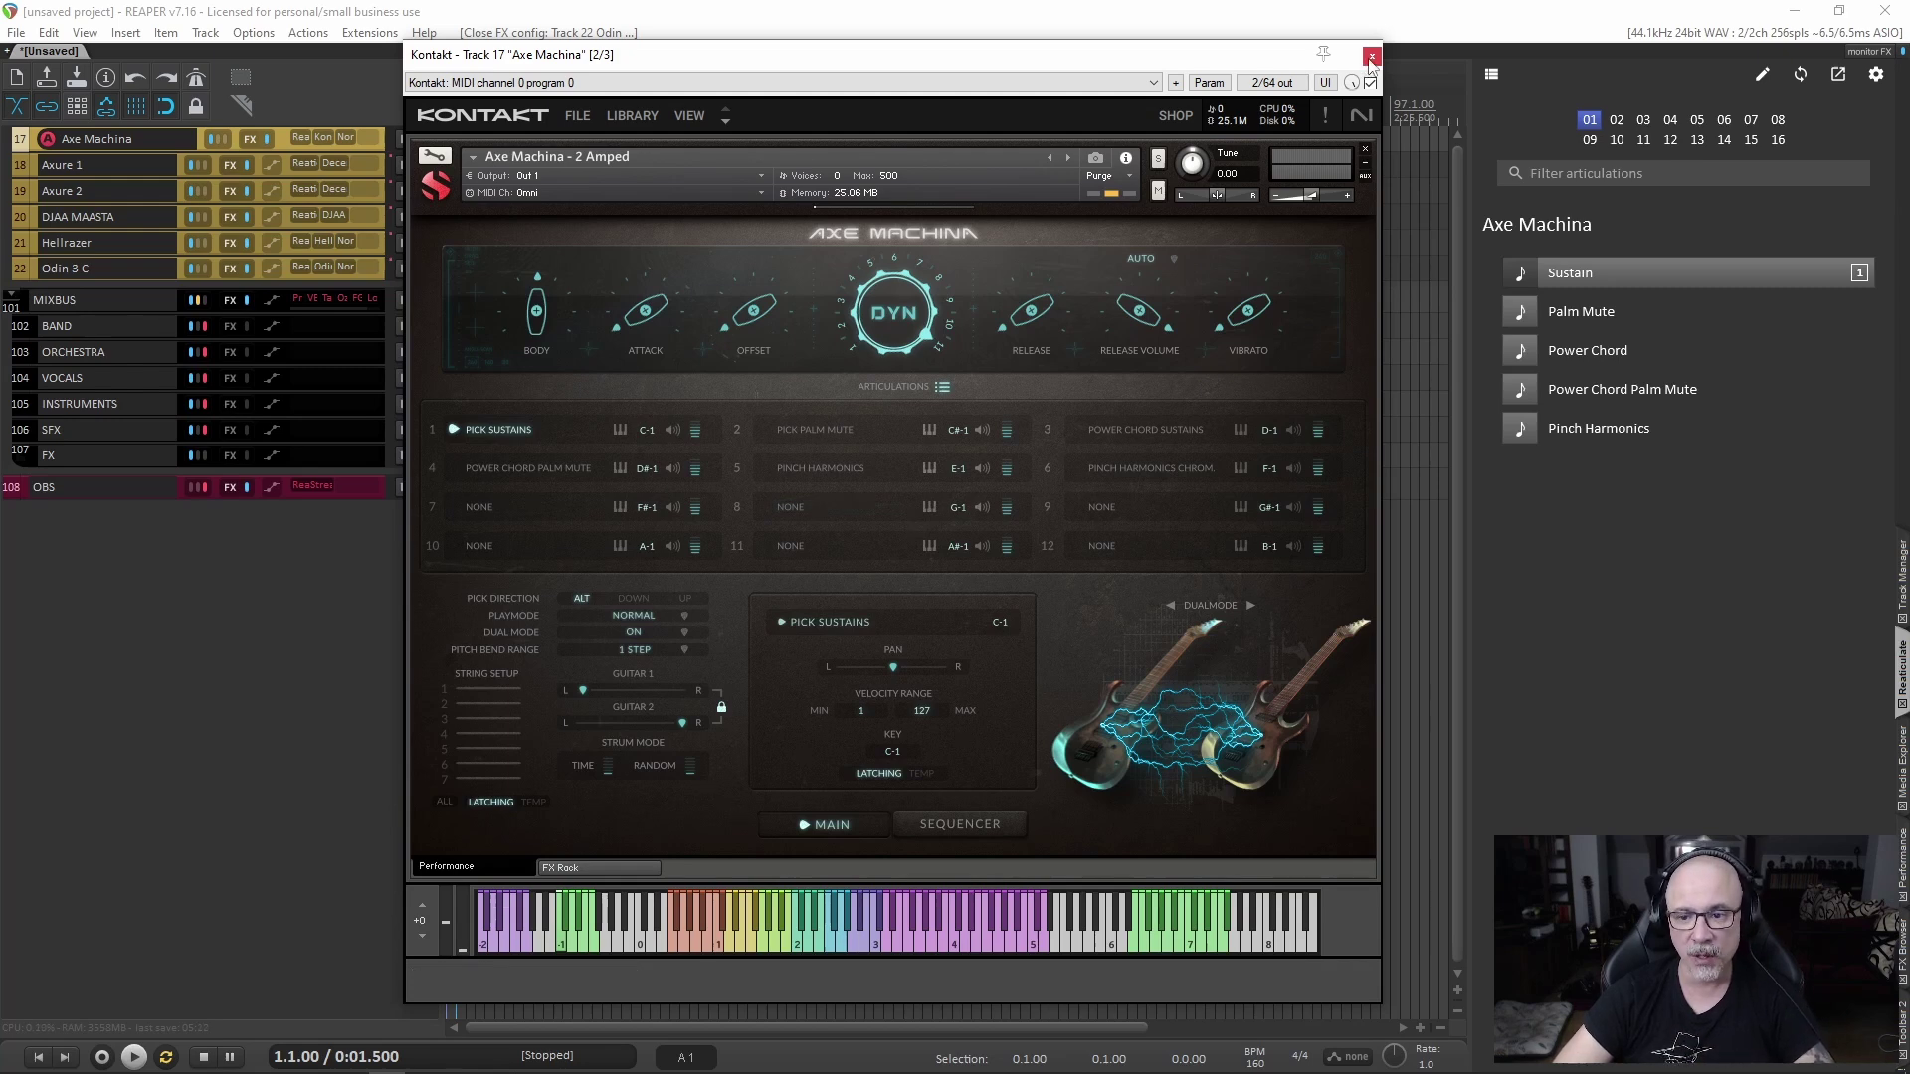
# Trigger Power Chord on Axe Machina, close Kontakt, and show Axure 1's articulations
pyautogui.click(1593, 360)
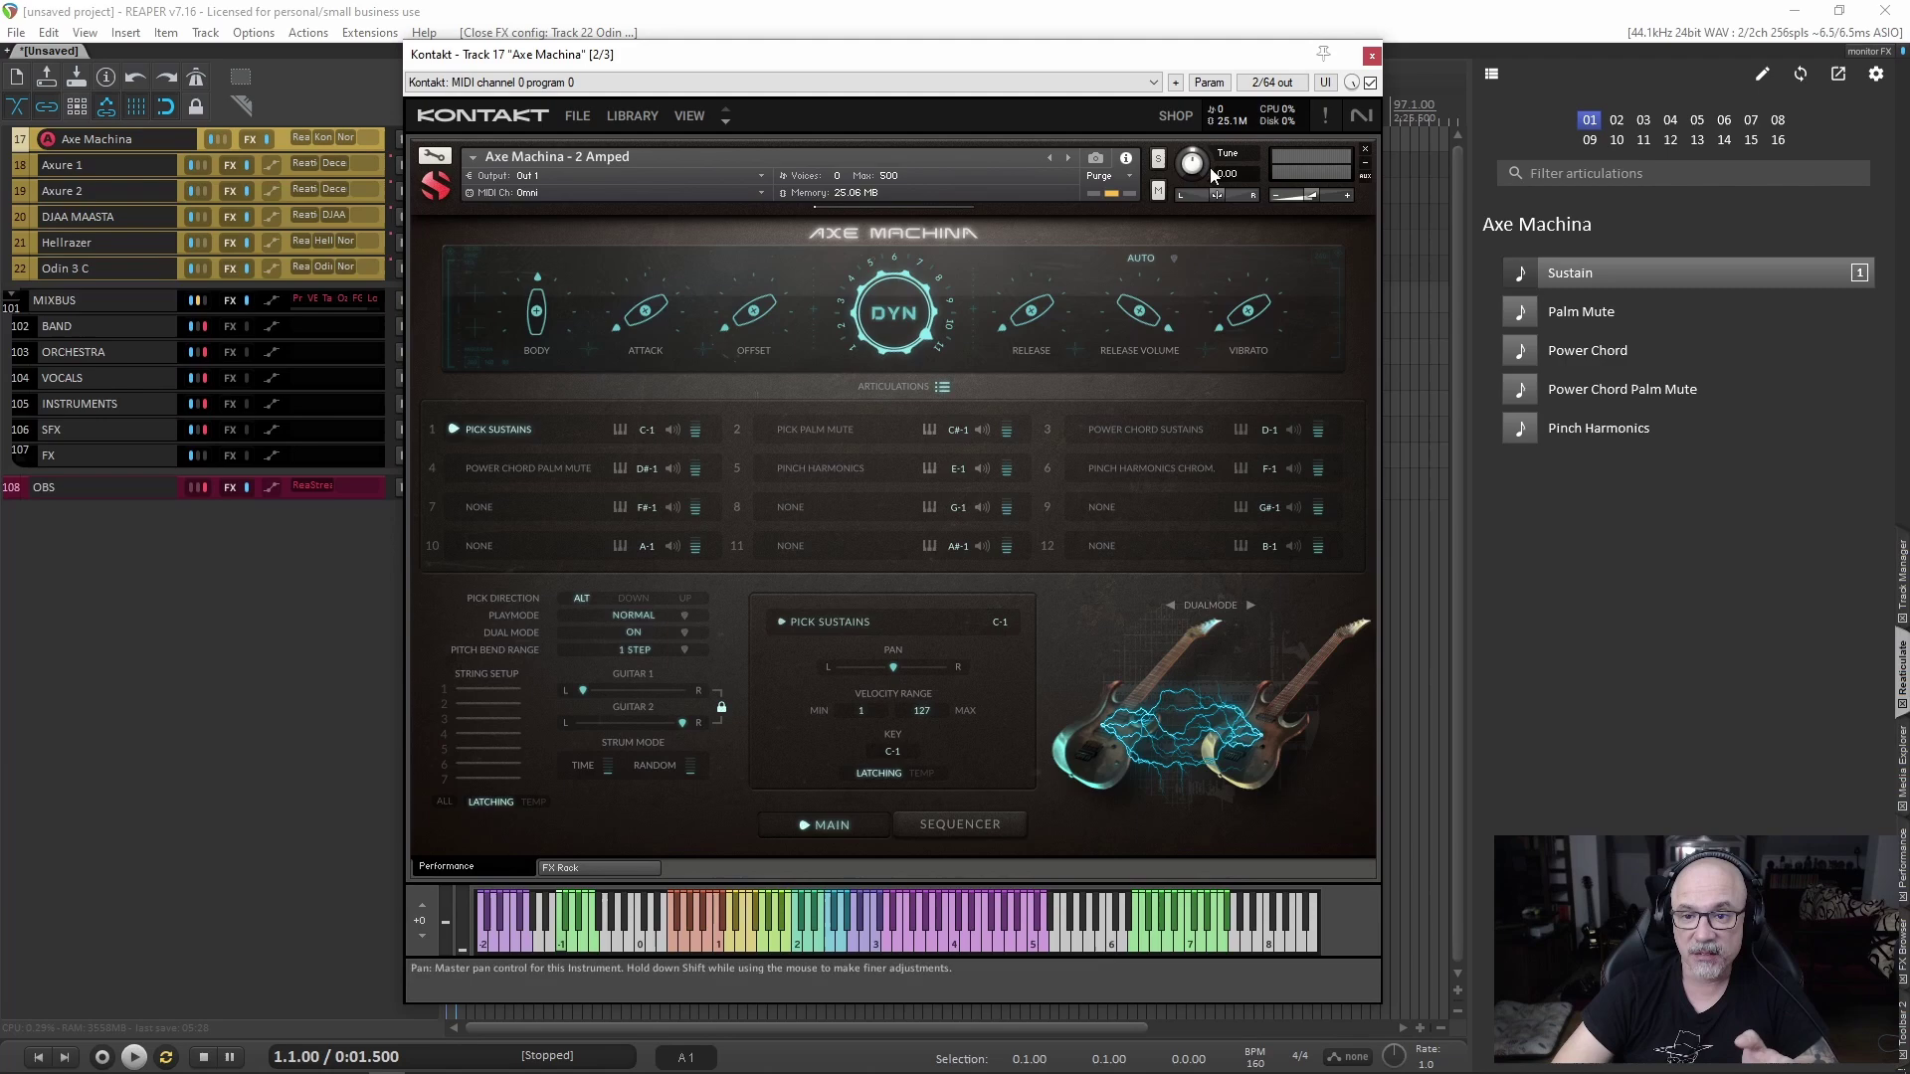
pyautogui.click(1372, 55)
pyautogui.click(117, 162)
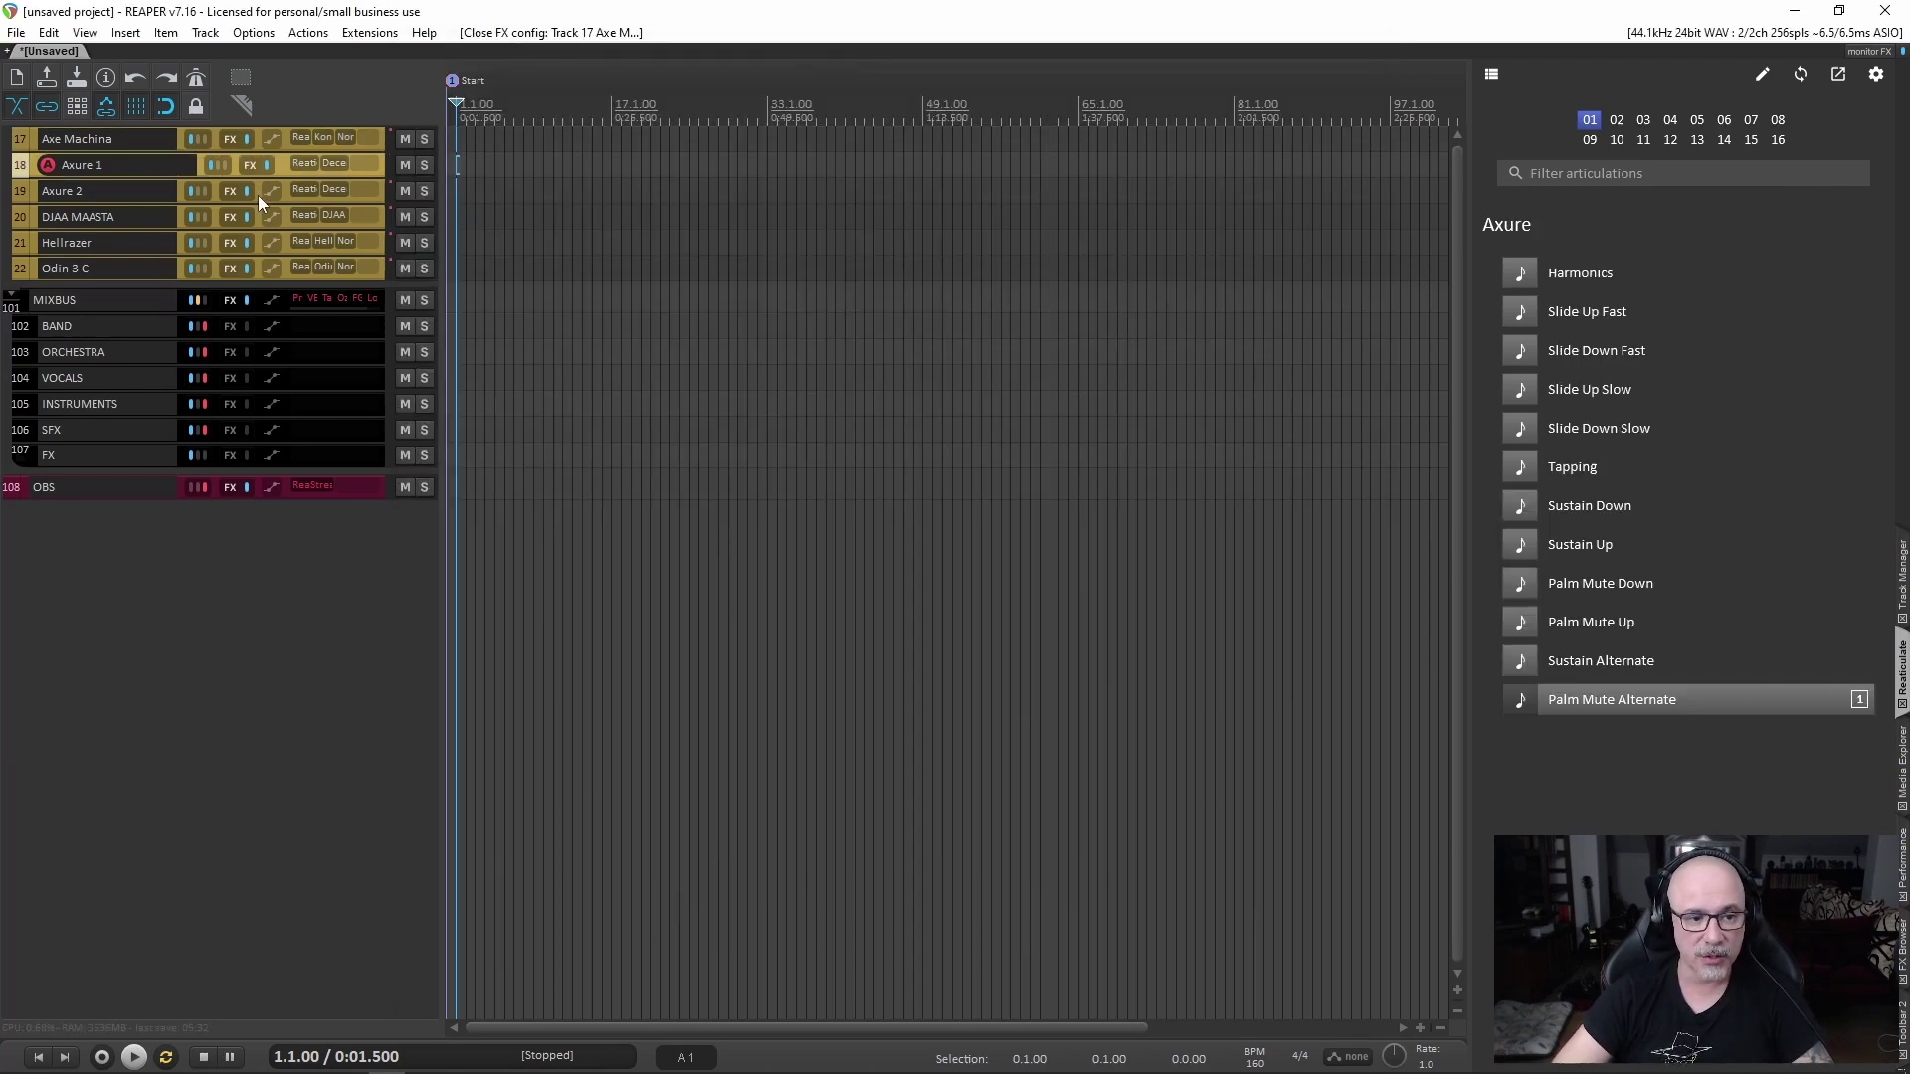
pyautogui.click(249, 164)
pyautogui.moveTo(614, 78); pyautogui.dragTo(434, 77)
pyautogui.moveTo(826, 481); pyautogui.dragTo(1237, 744)
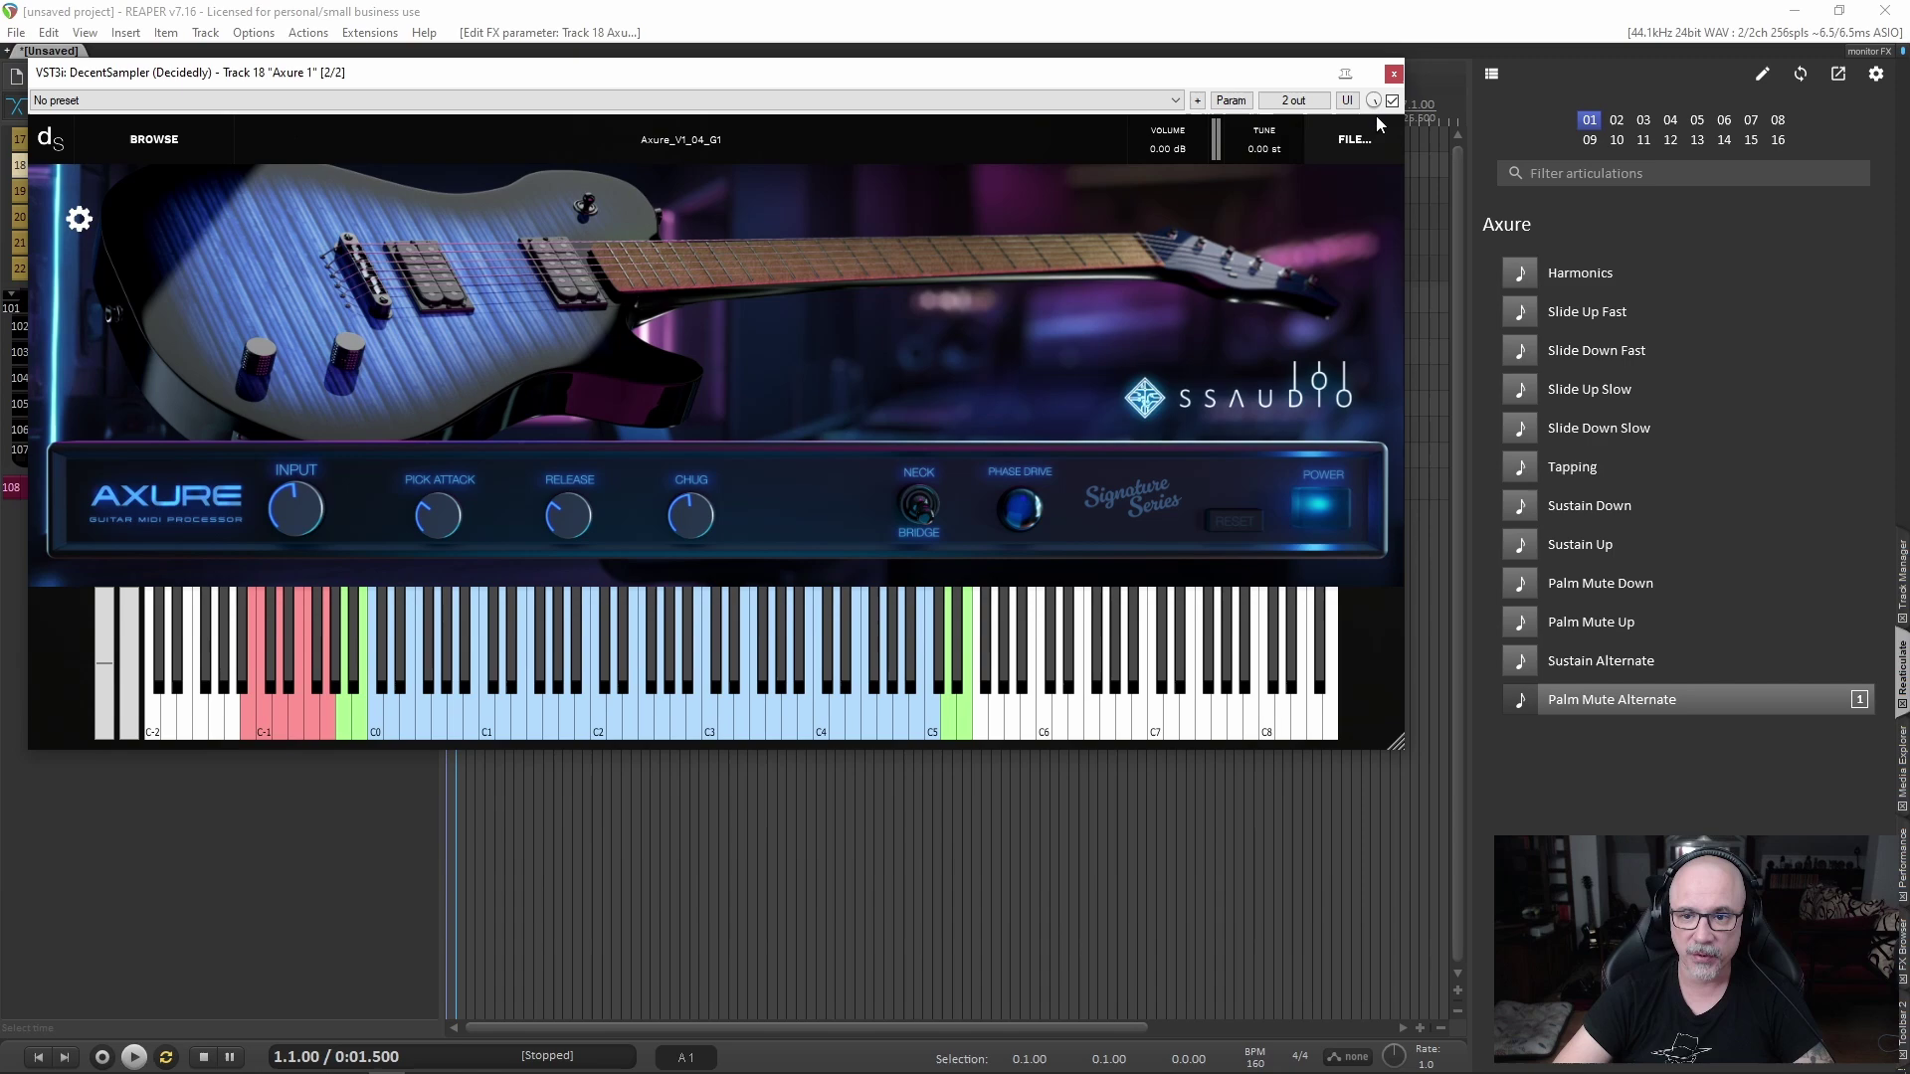
pyautogui.click(1393, 74)
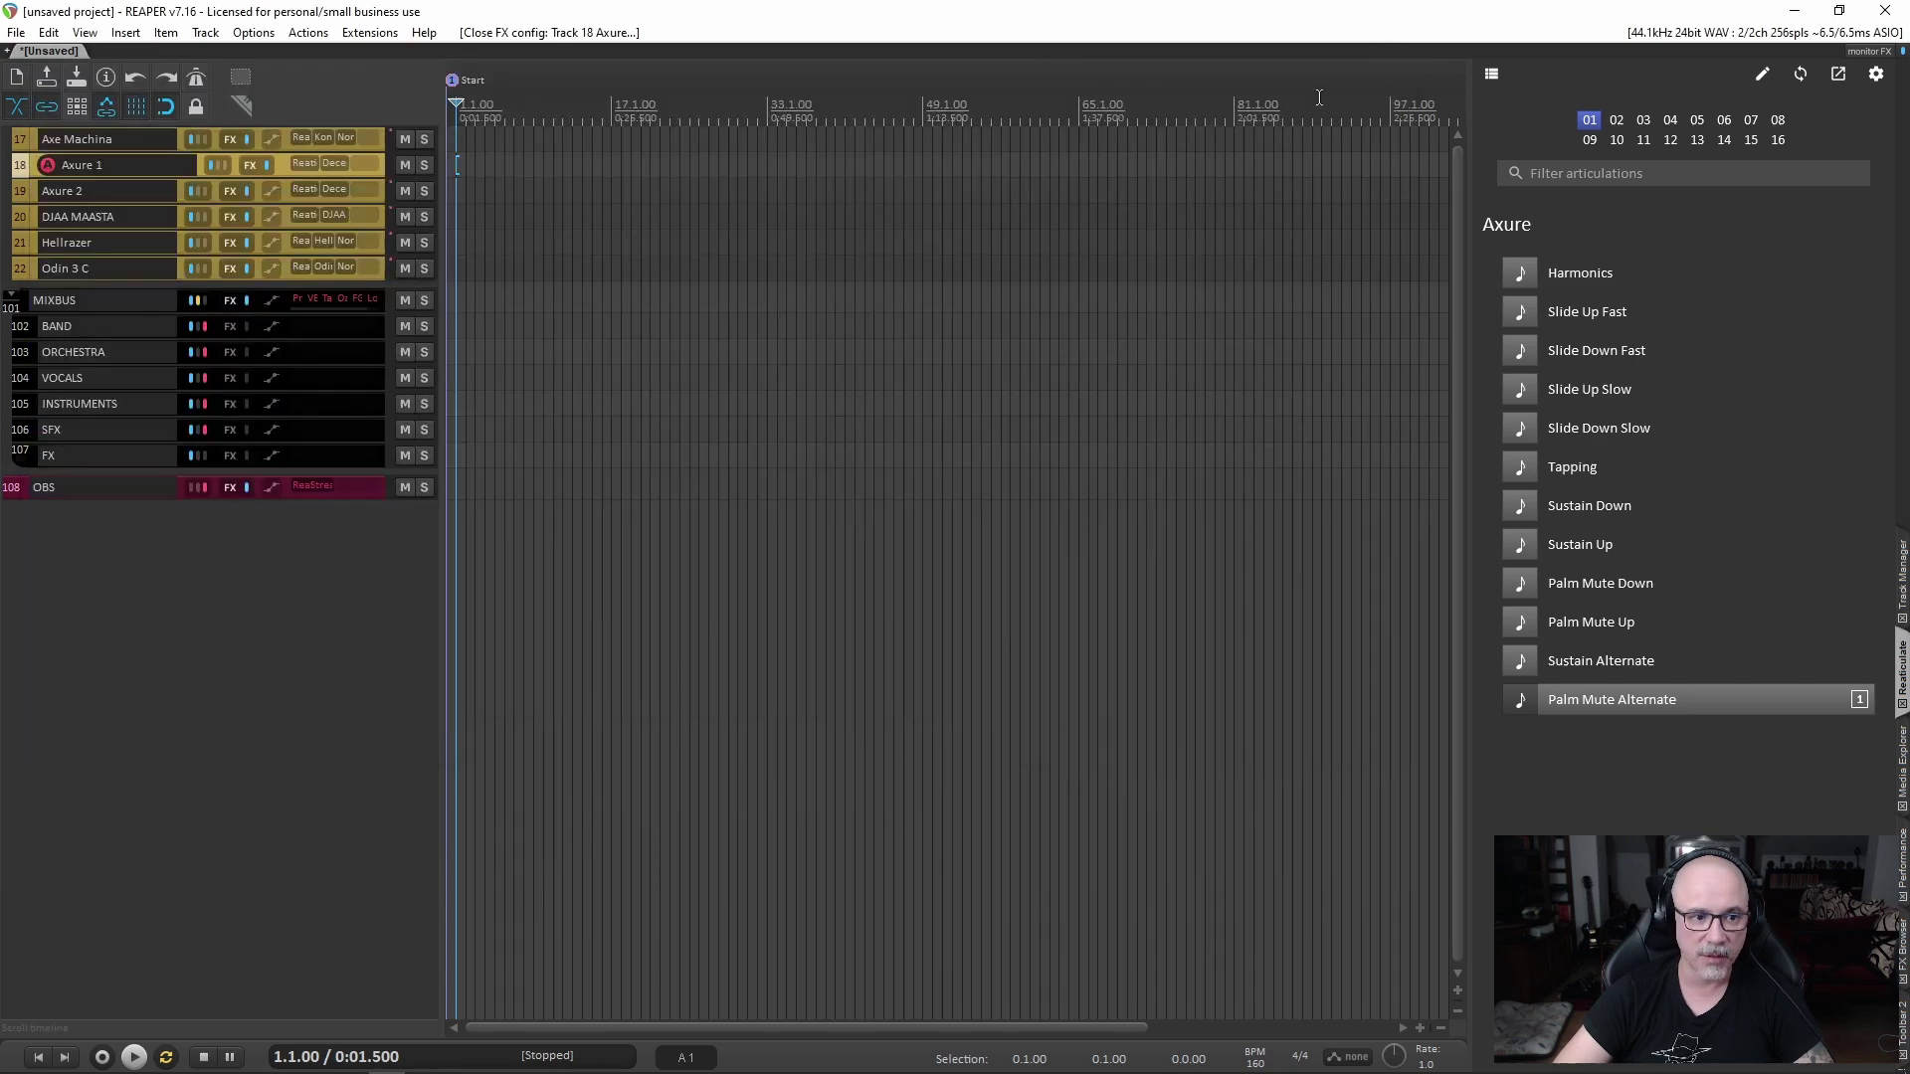
# Test Sustain Alternate against the DJAA MAASTA plugin, then show Hellrazer's articulations
pyautogui.click(129, 215)
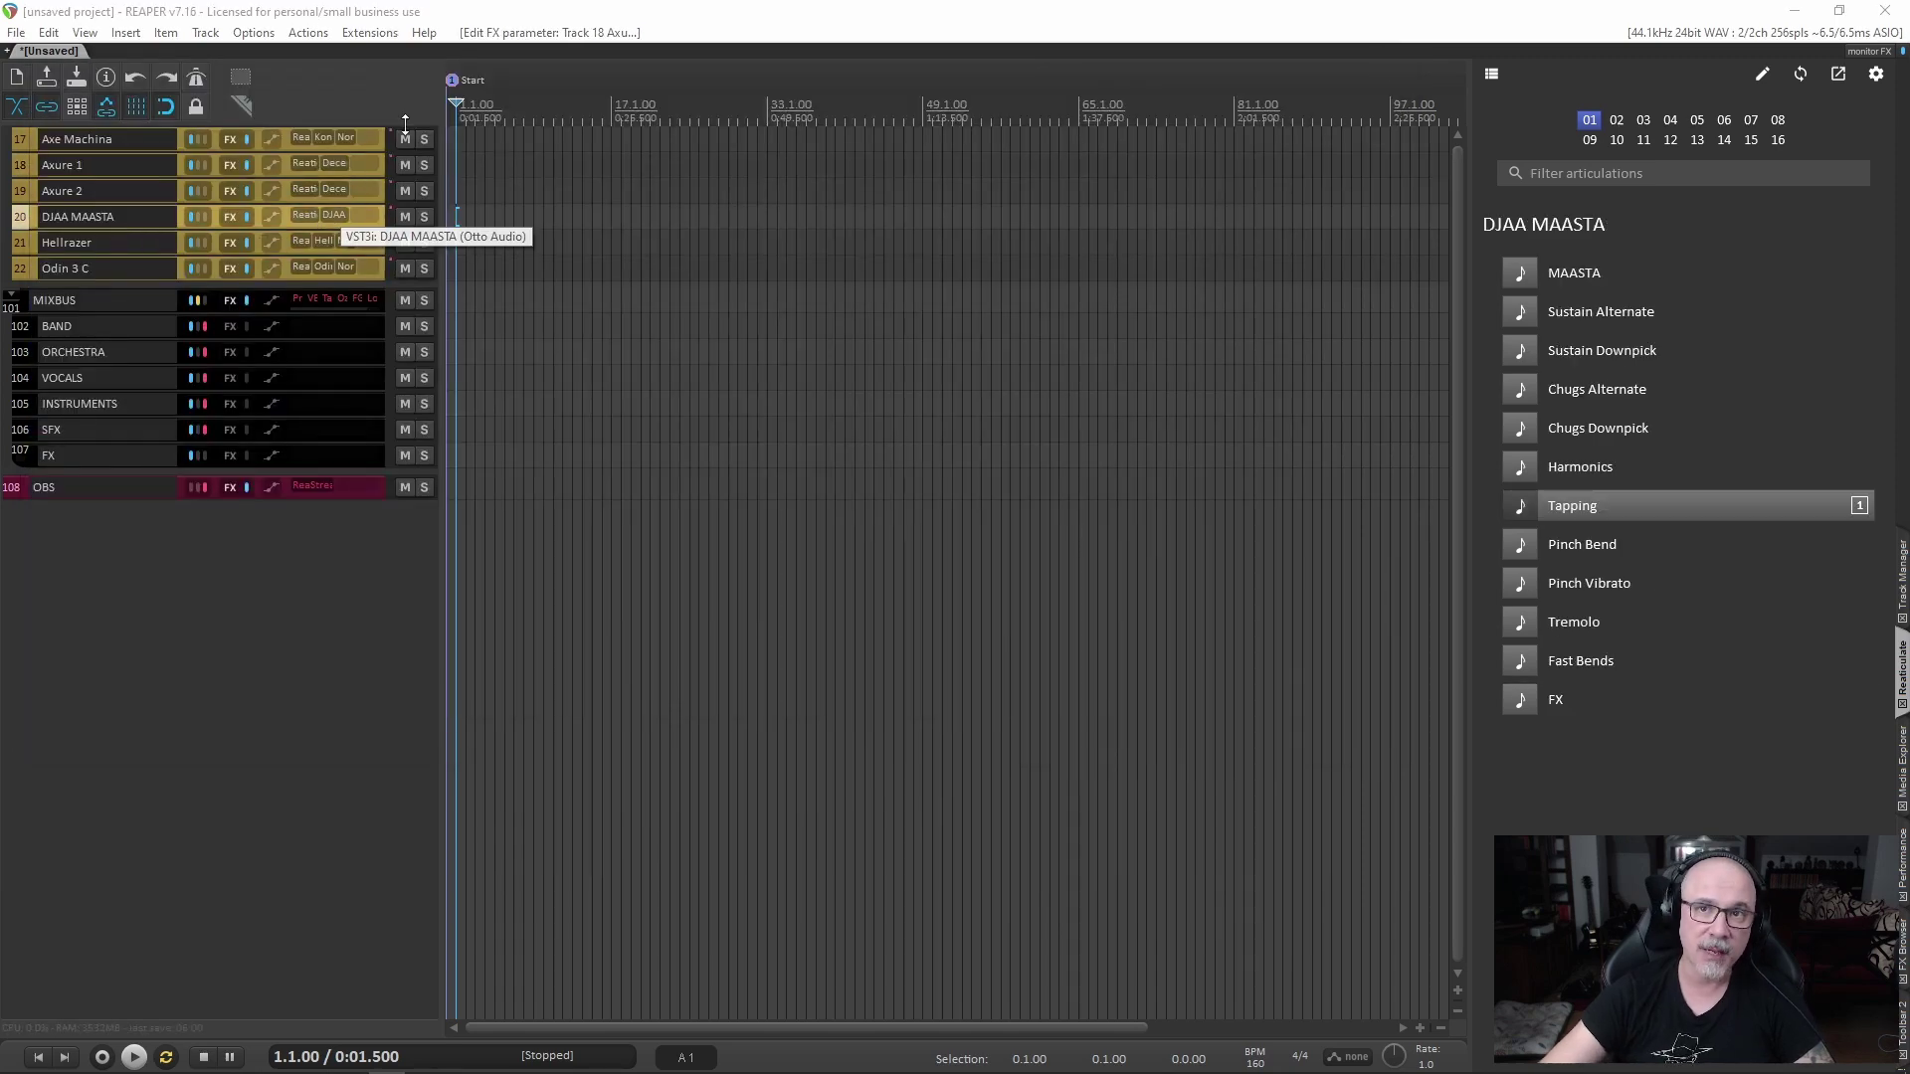
pyautogui.click(324, 215)
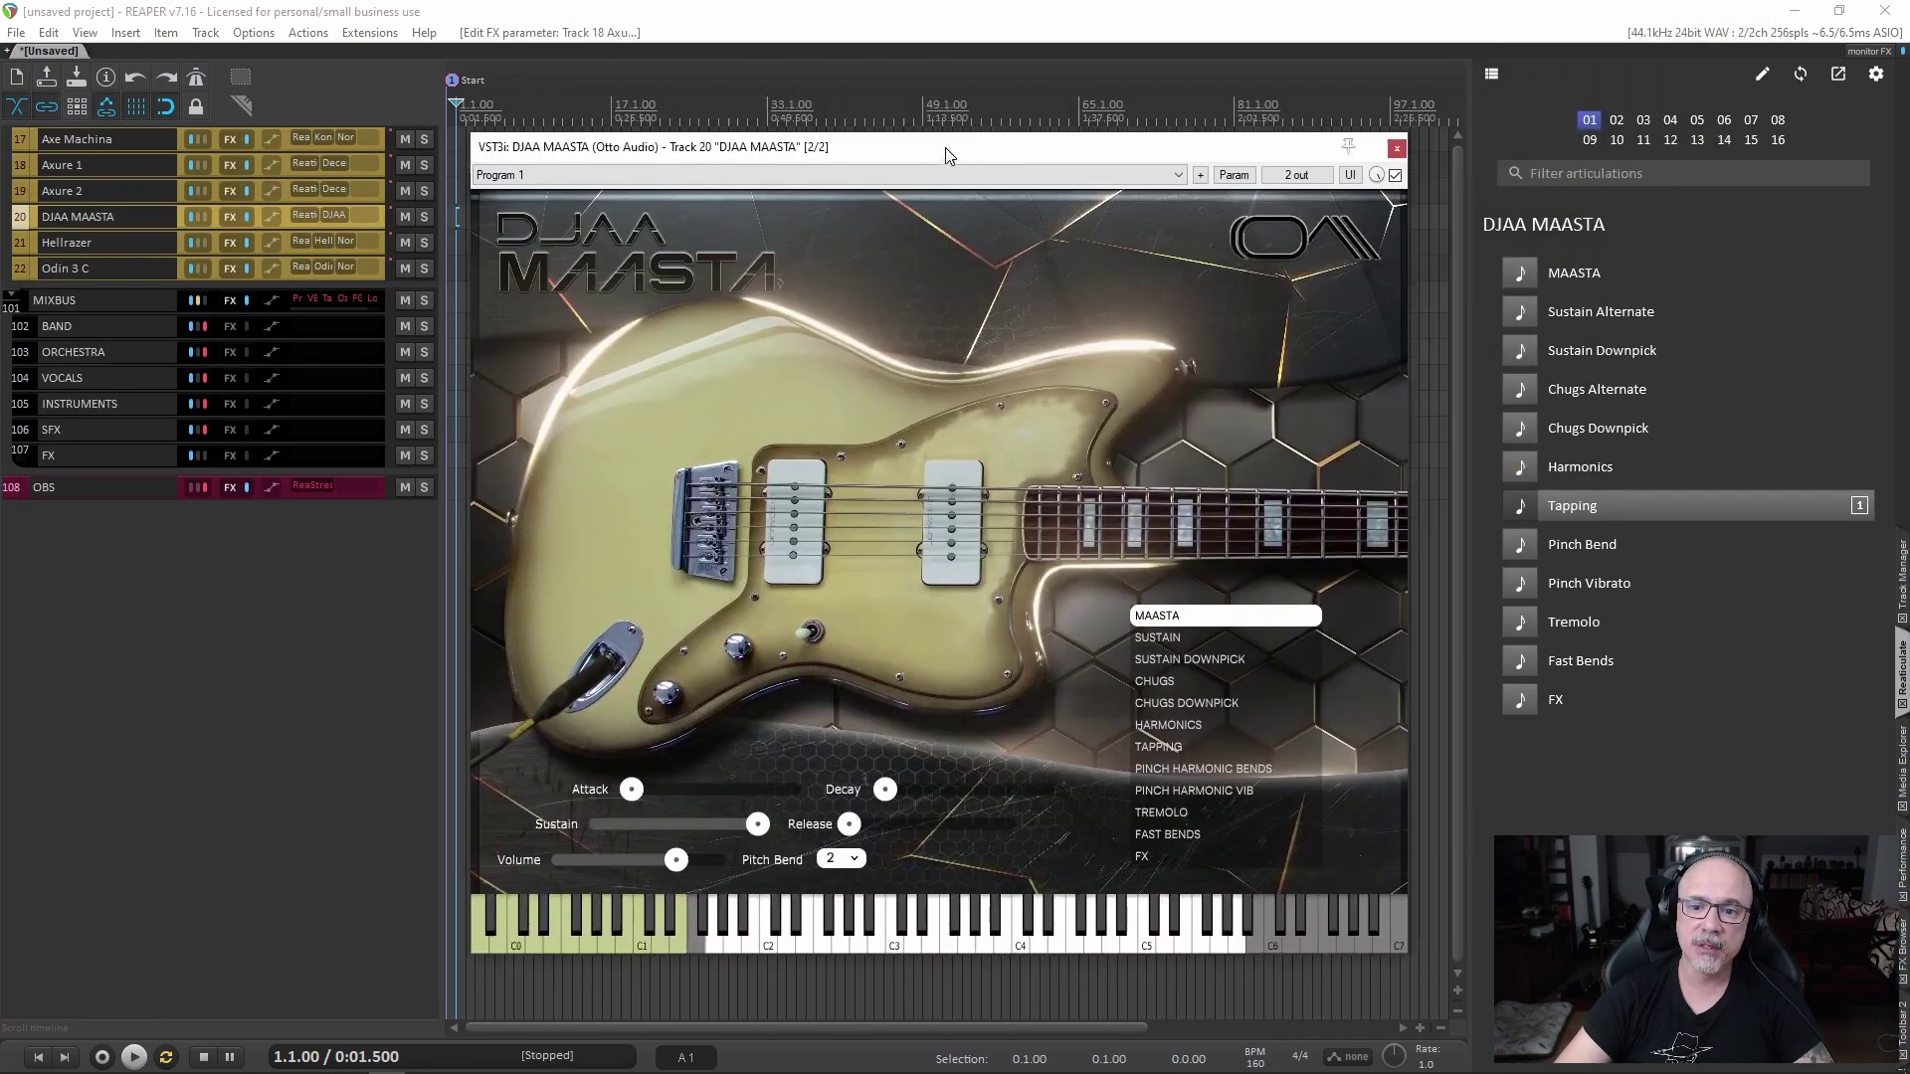
pyautogui.moveTo(945, 148); pyautogui.dragTo(947, 83)
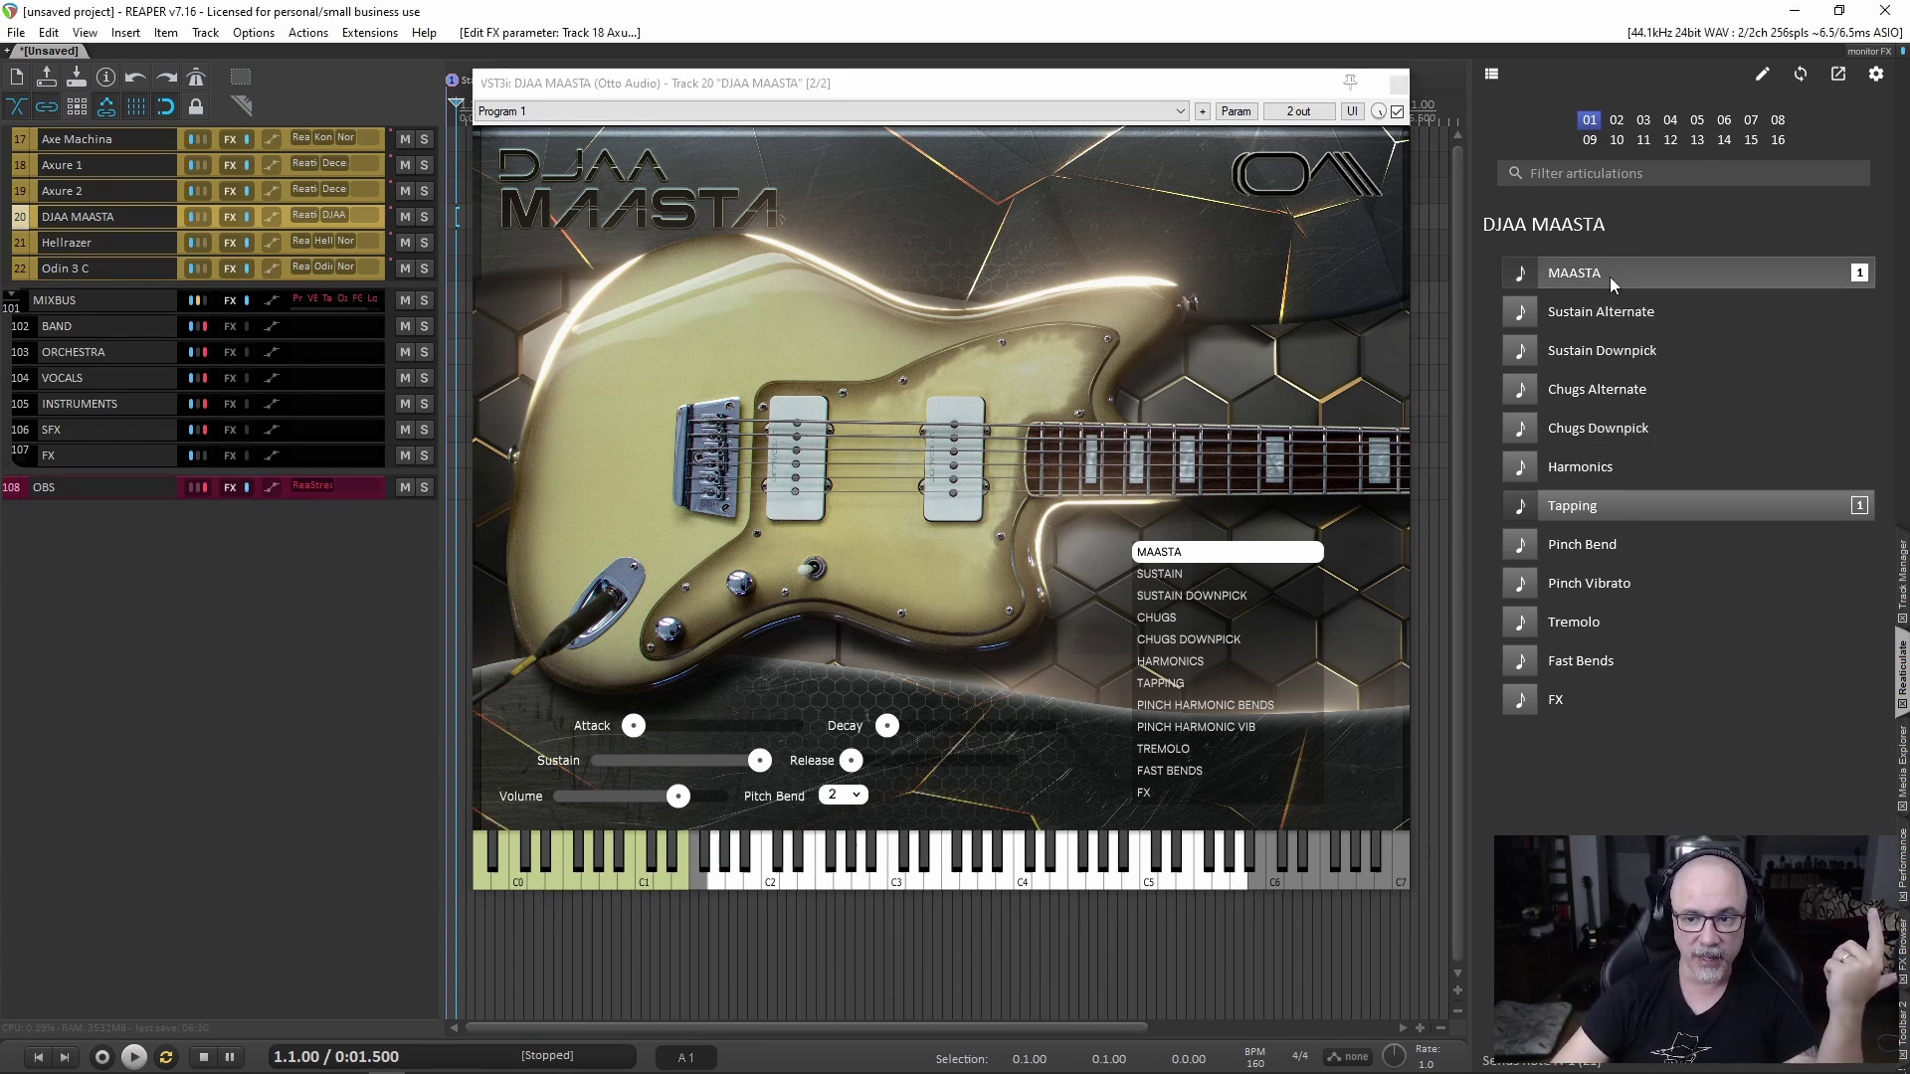
pyautogui.click(1603, 314)
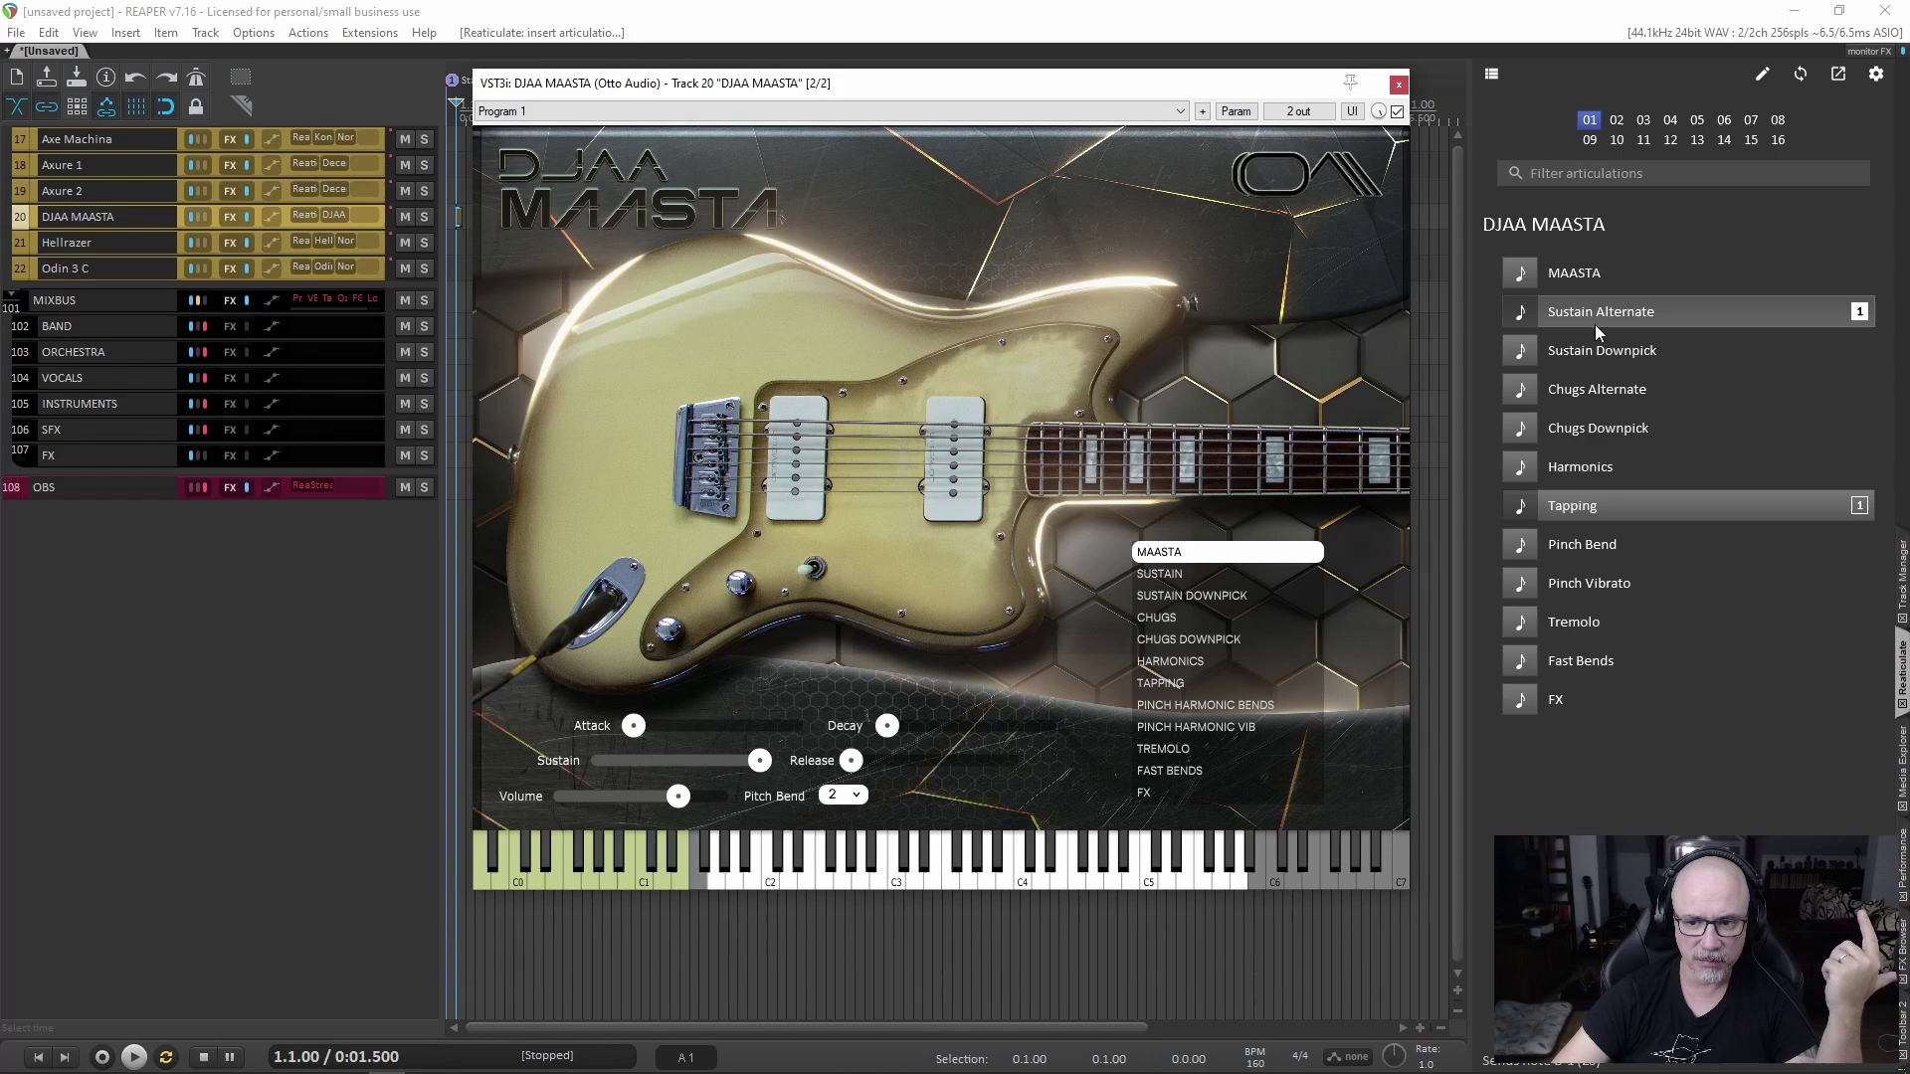
pyautogui.click(1608, 665)
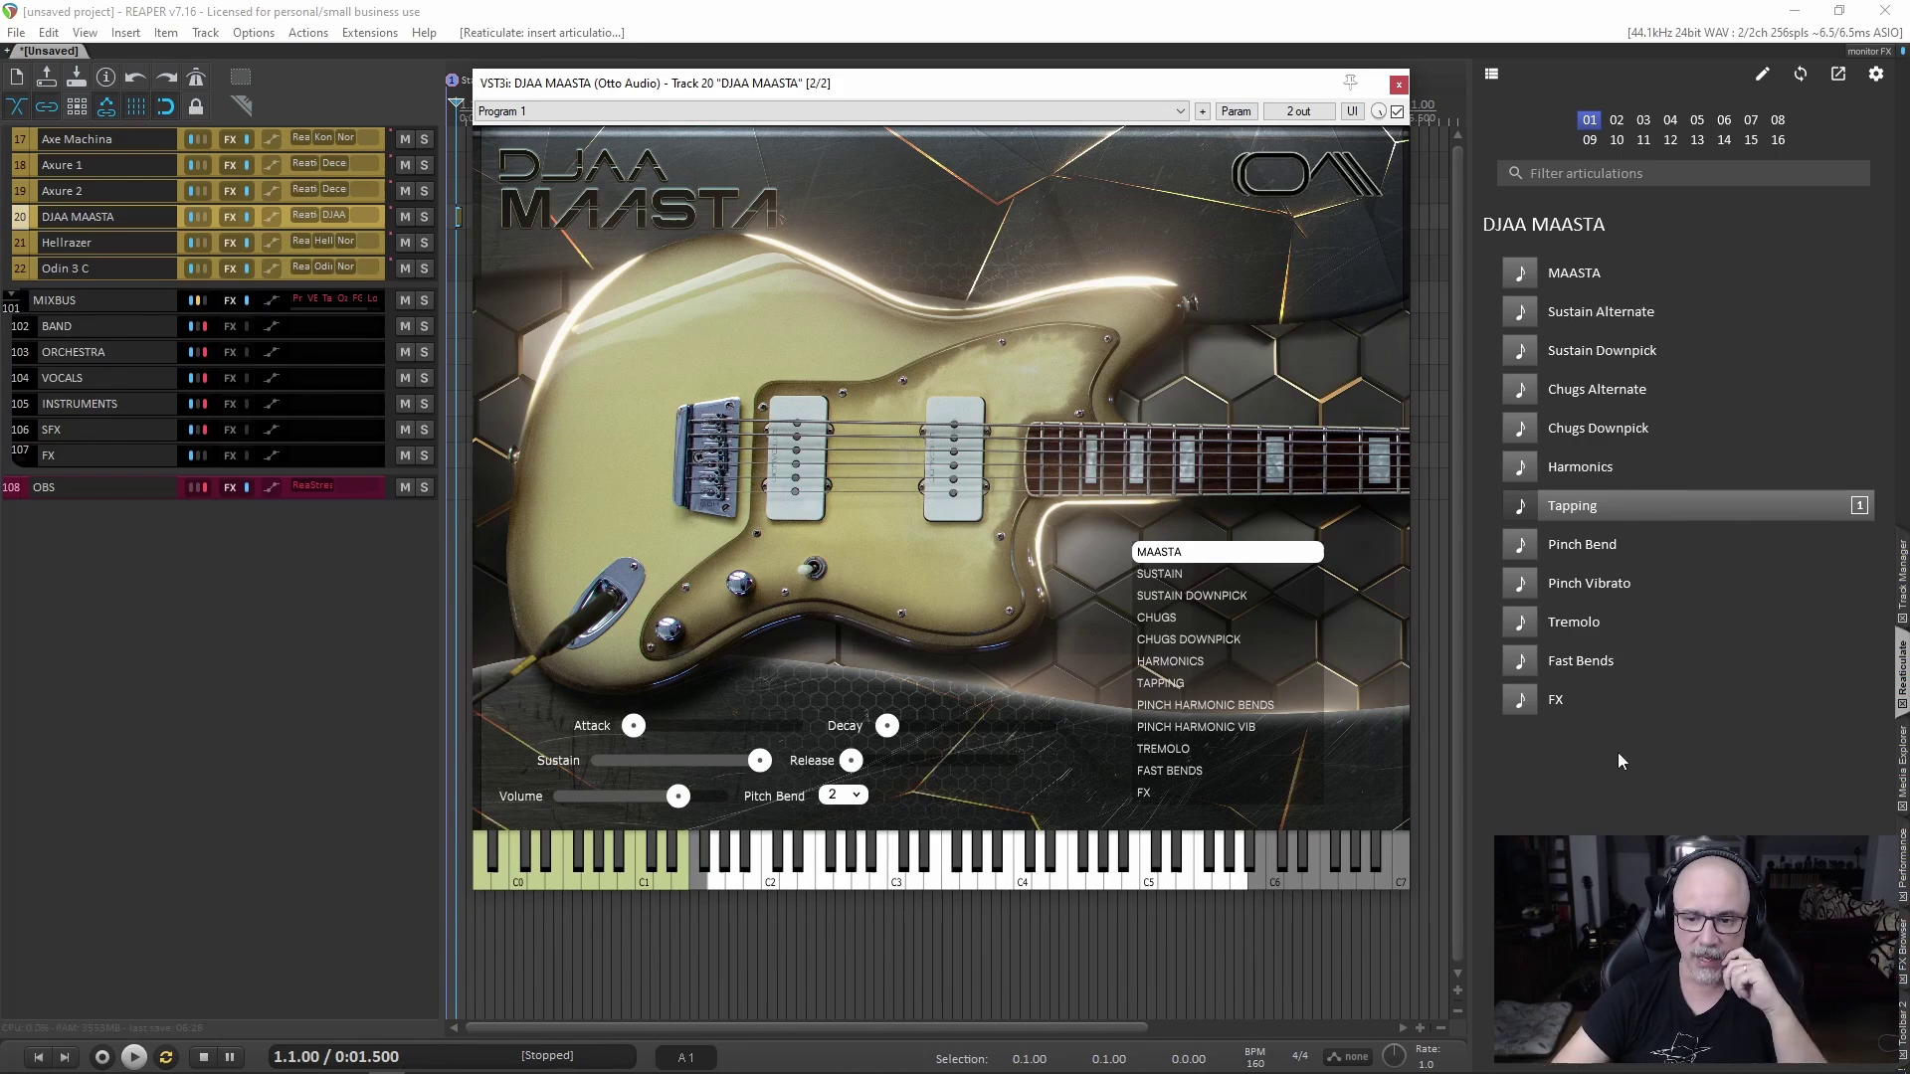
pyautogui.click(110, 242)
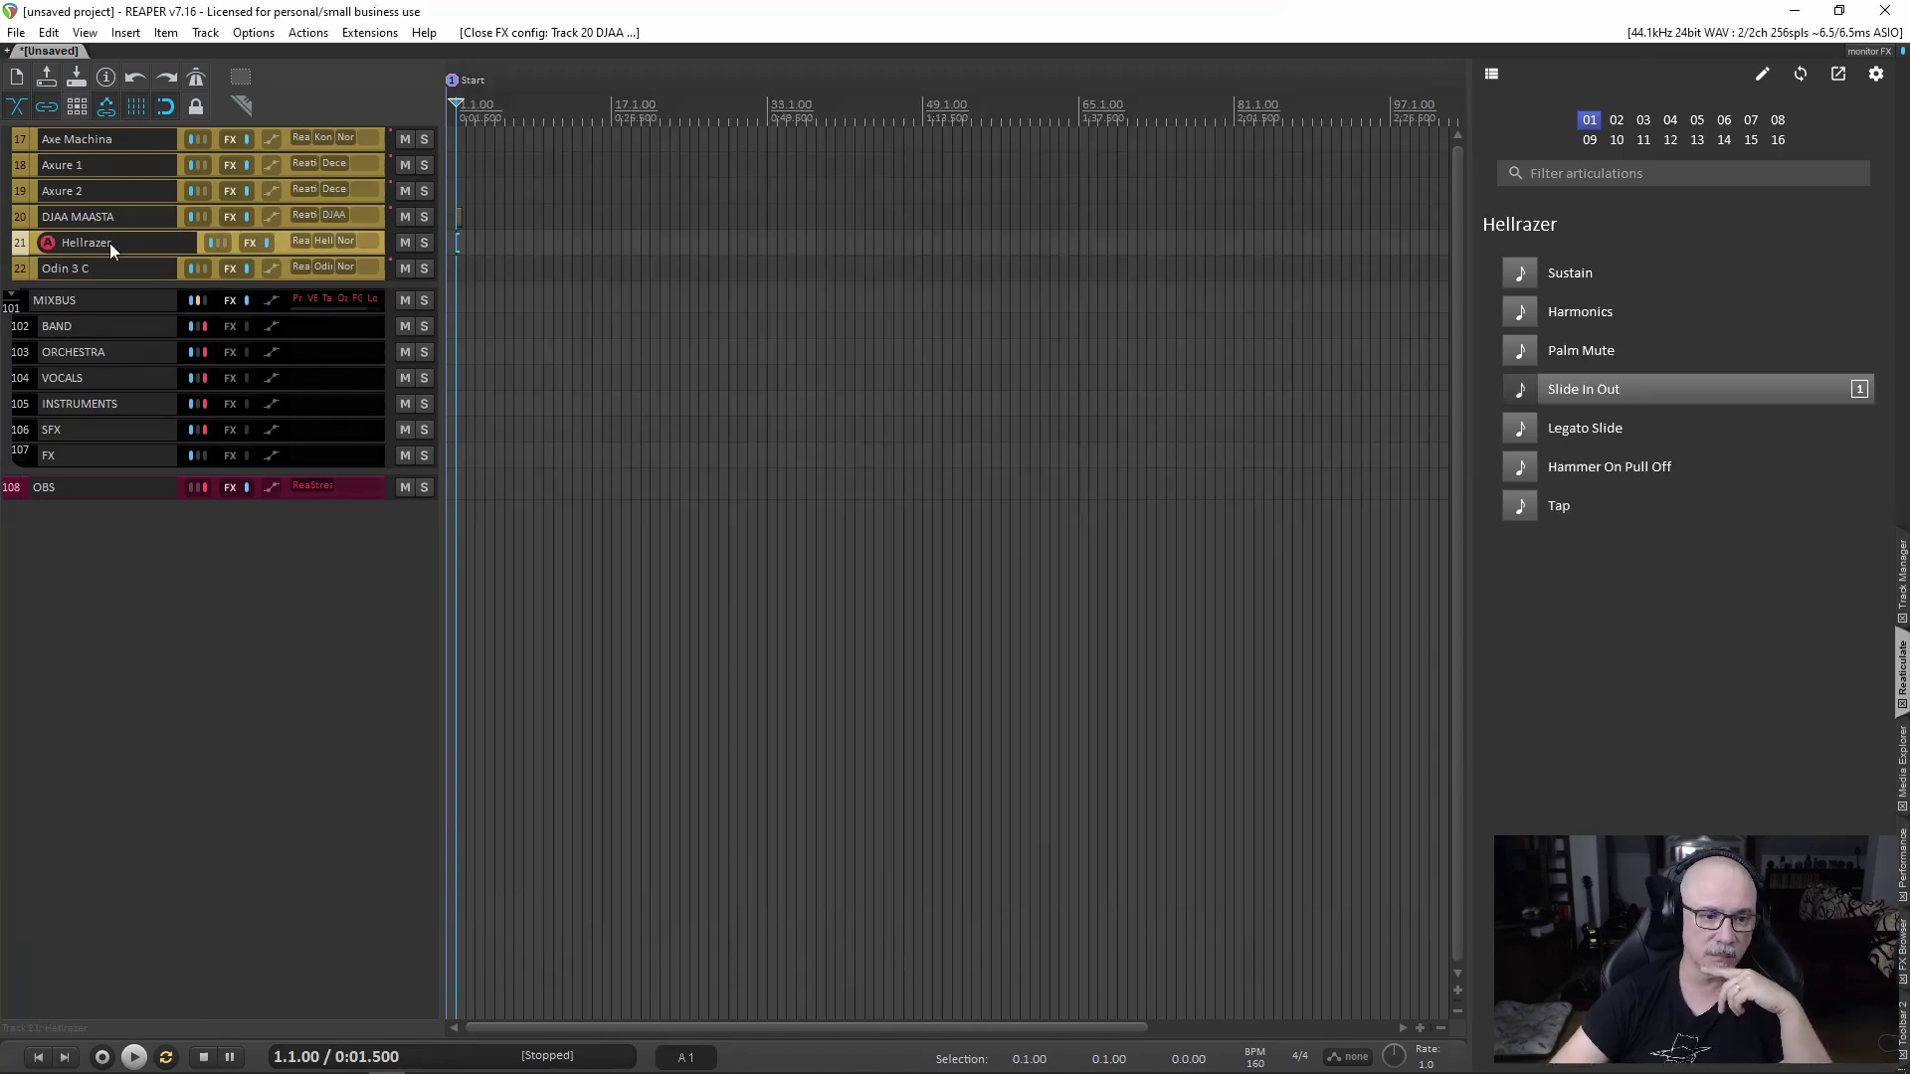
# Open the Ample Metal Hellrazer plugin window, reposition it, and close it again
pyautogui.click(325, 238)
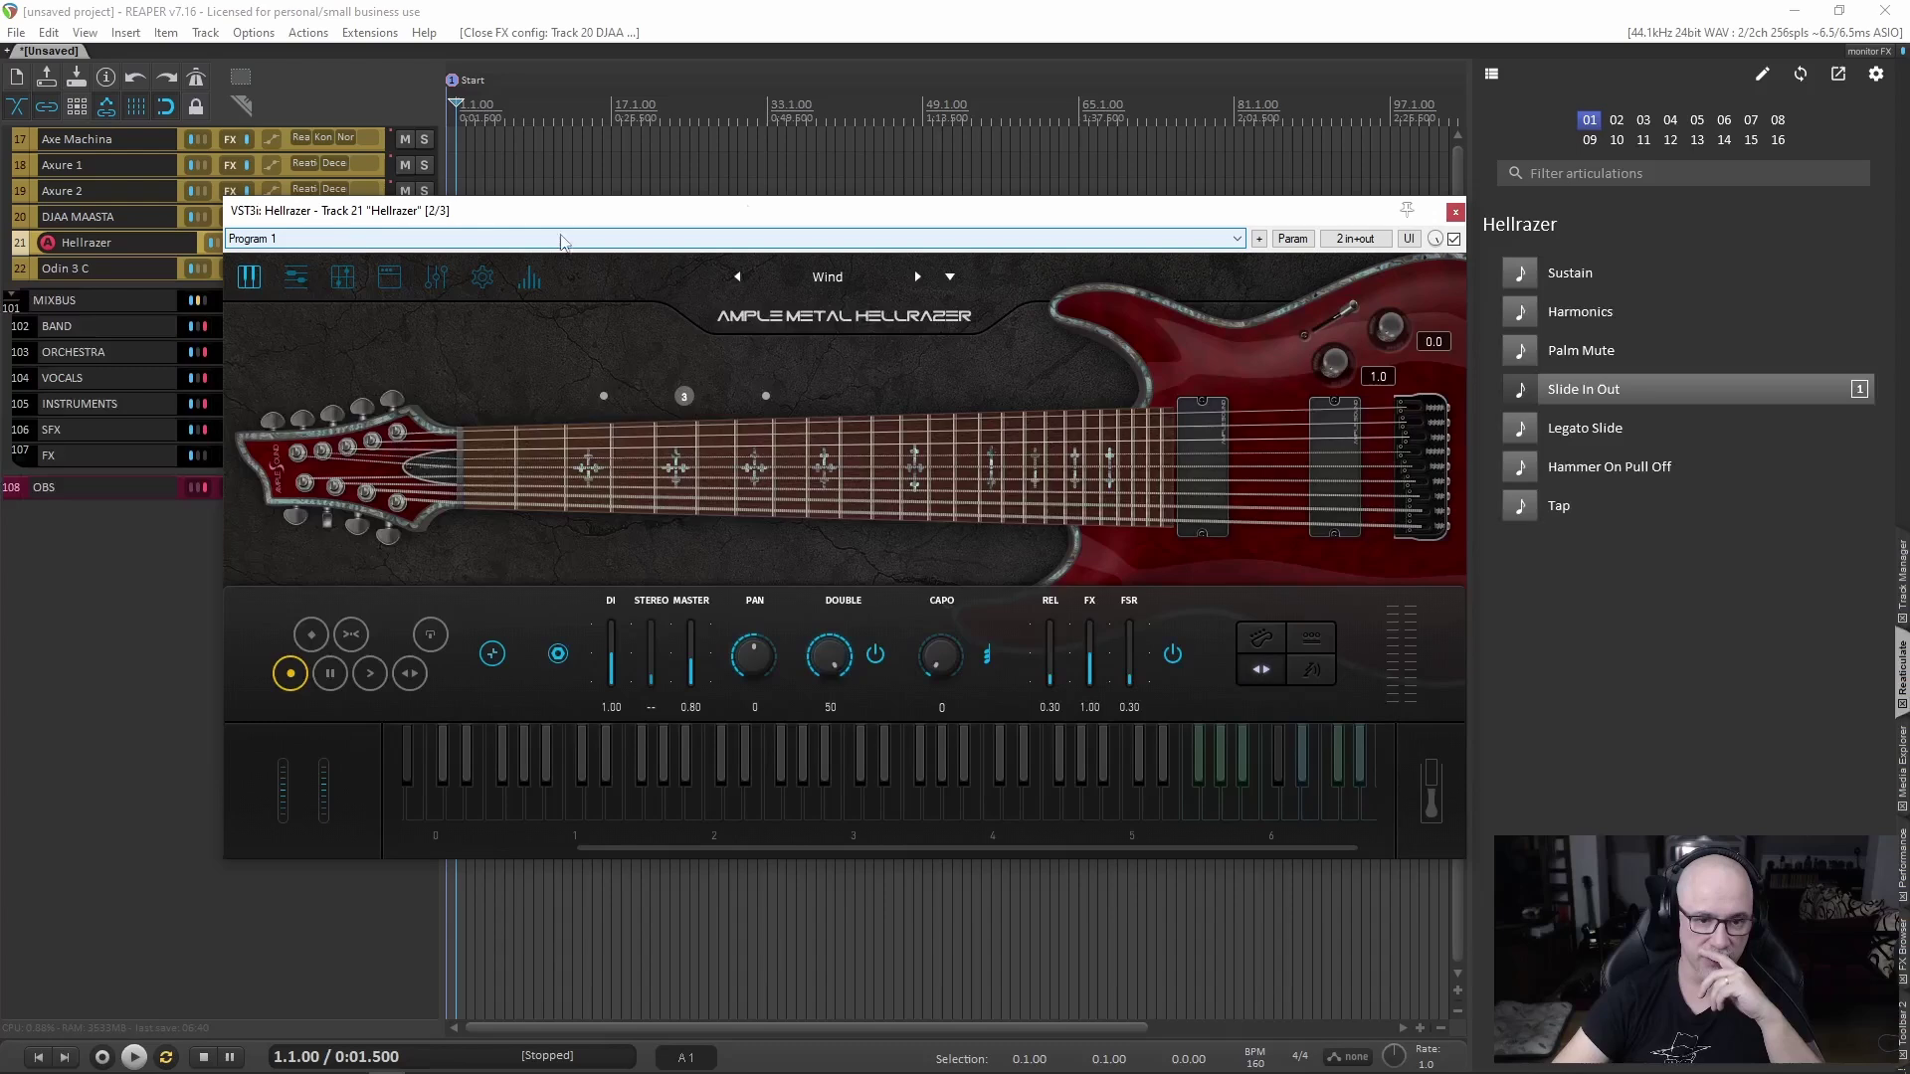
pyautogui.moveTo(789, 214); pyautogui.dragTo(679, 155)
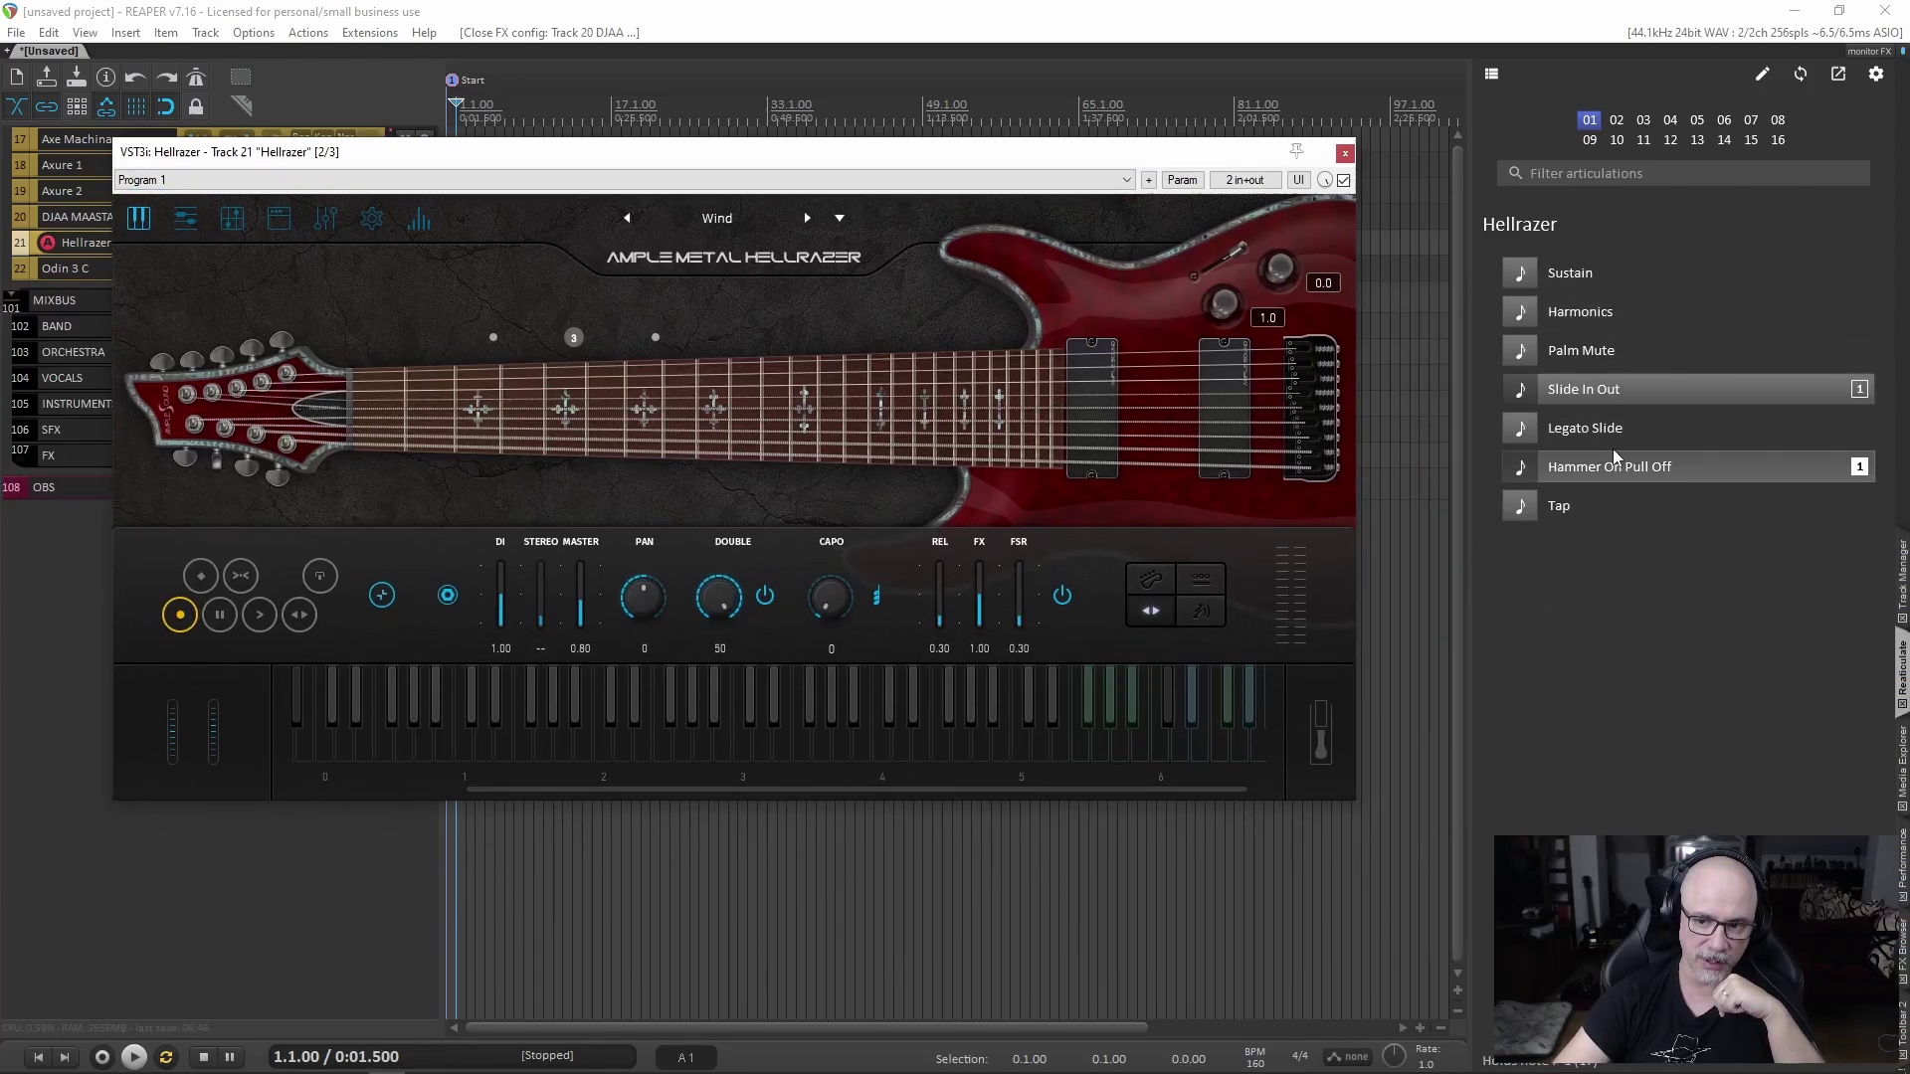
pyautogui.click(1344, 152)
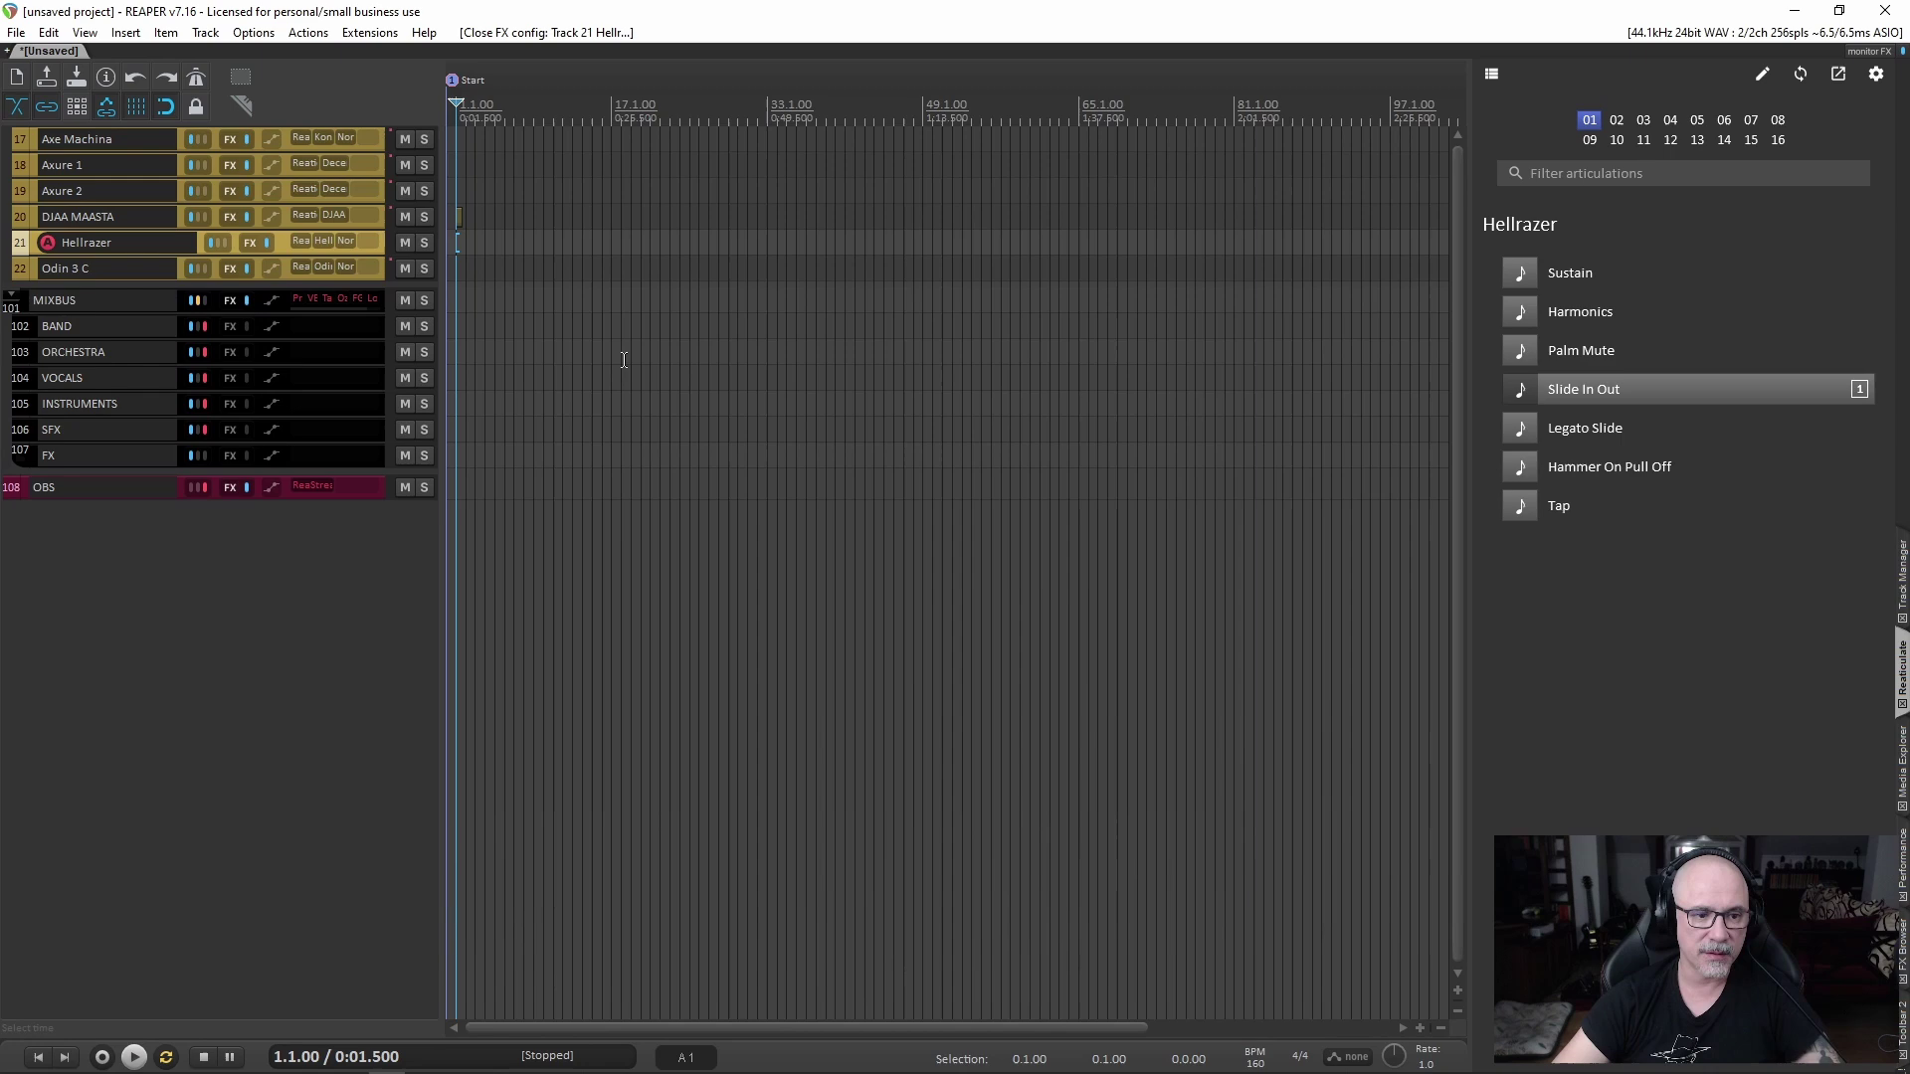
# Create a Hellrazer MIDI item with one FX Slide #2 note at bar 1, then close the editor
pyautogui.hotkey('ctrl', 'alt', 'n')
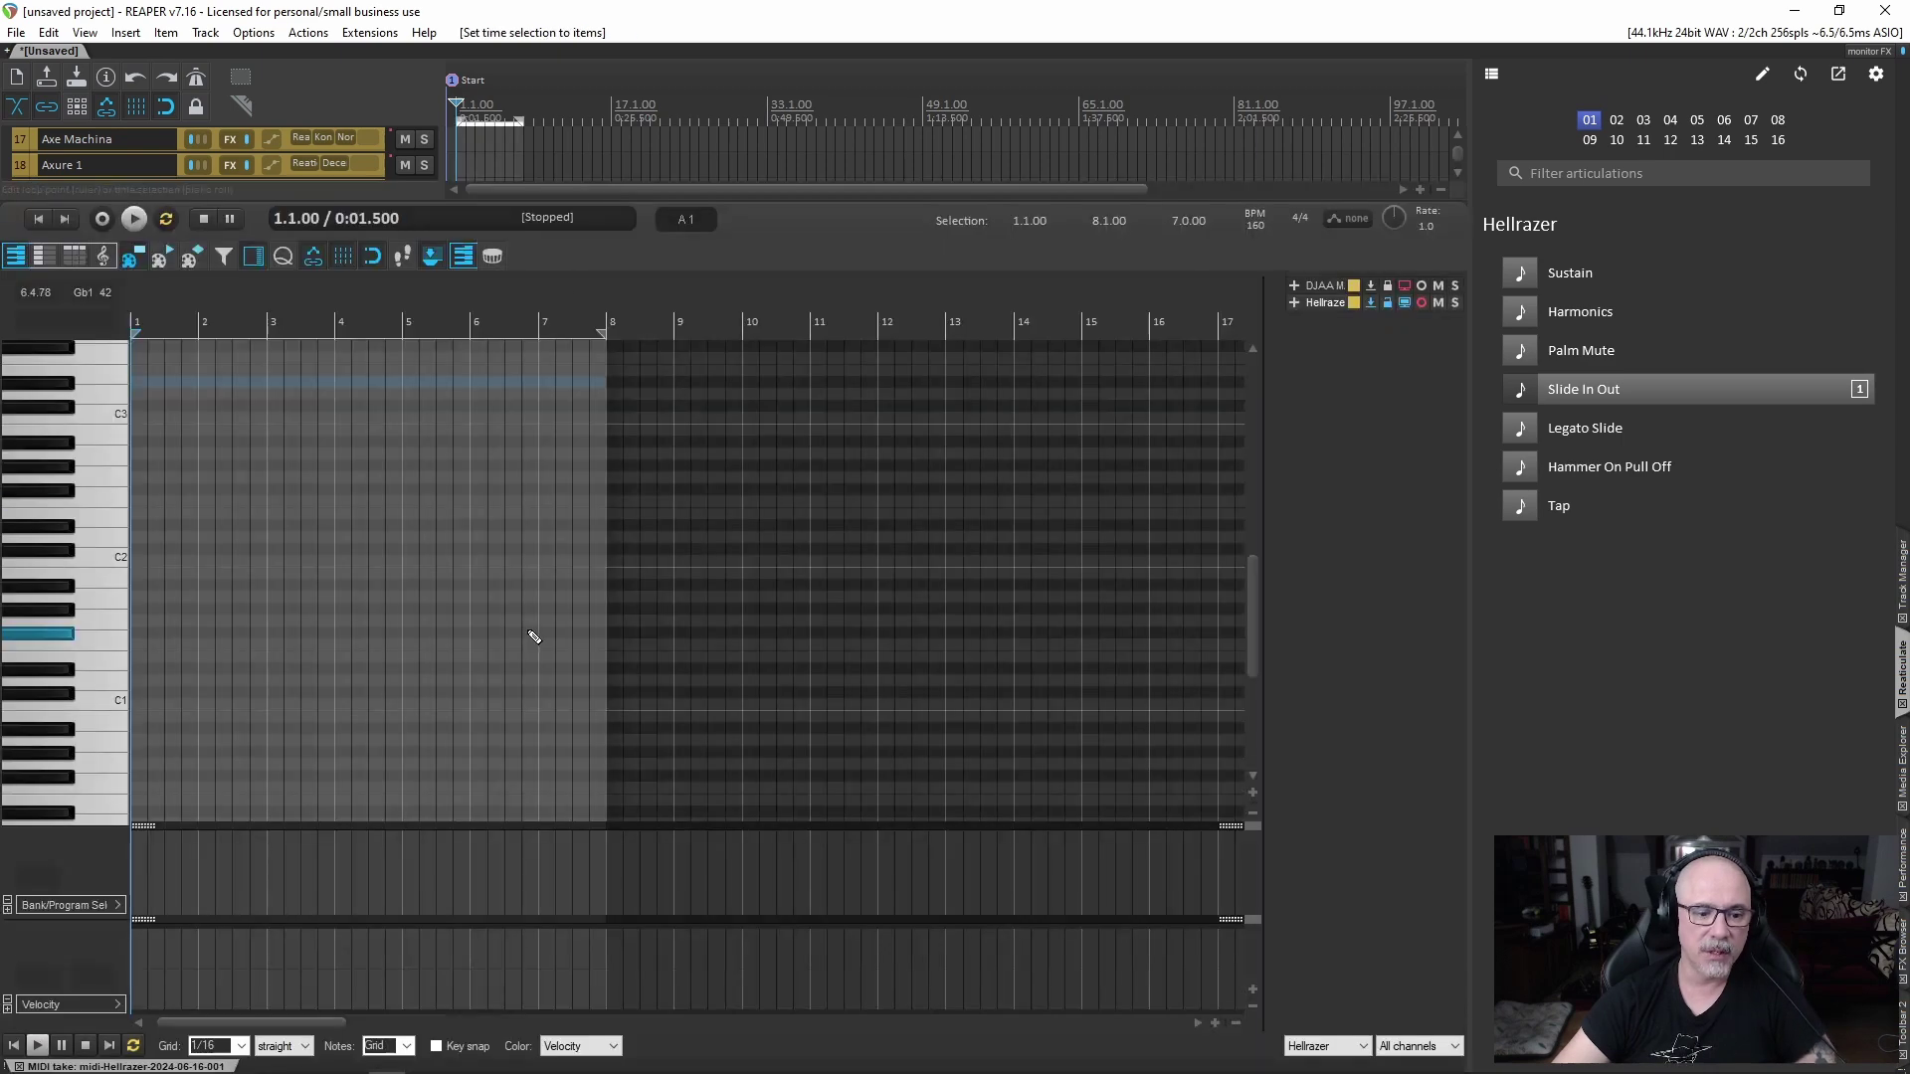
pyautogui.scroll(8, 460, 630)
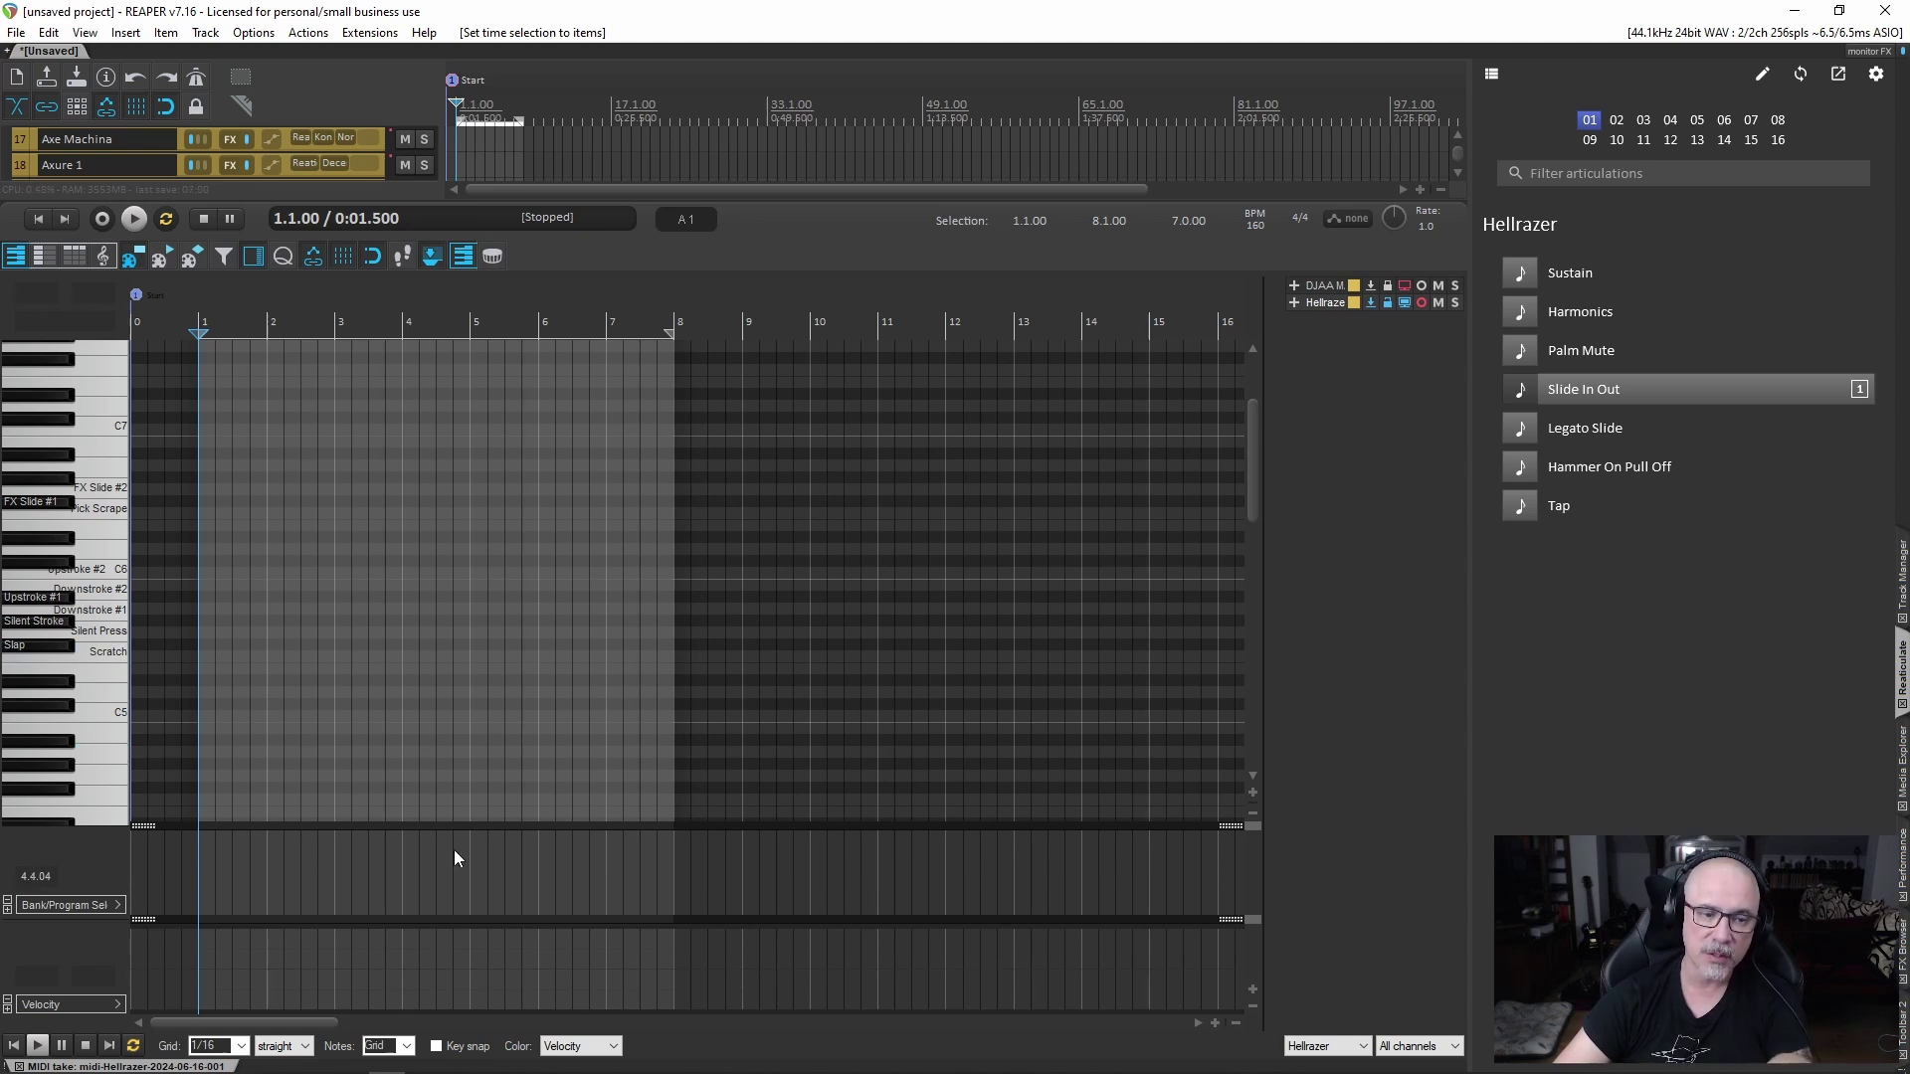
pyautogui.press('Insert')
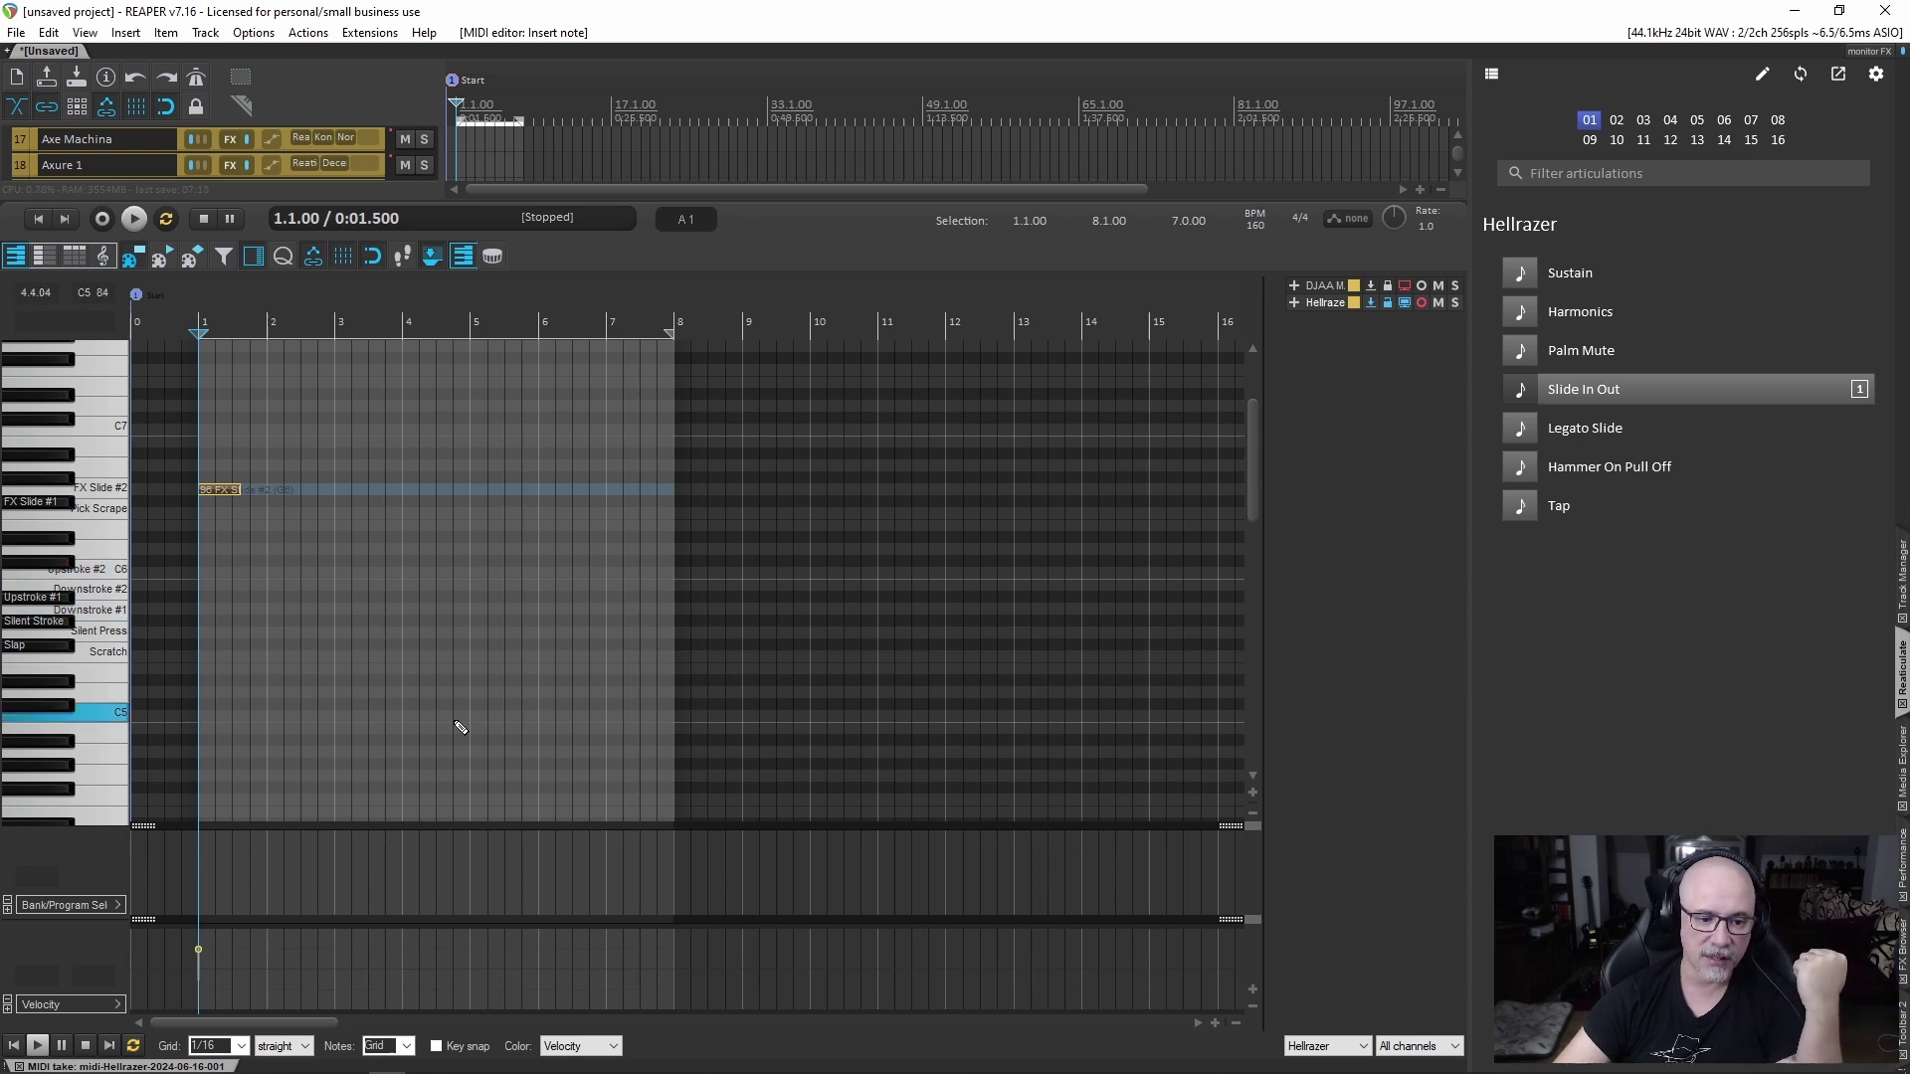
pyautogui.scroll(-5, 460, 728)
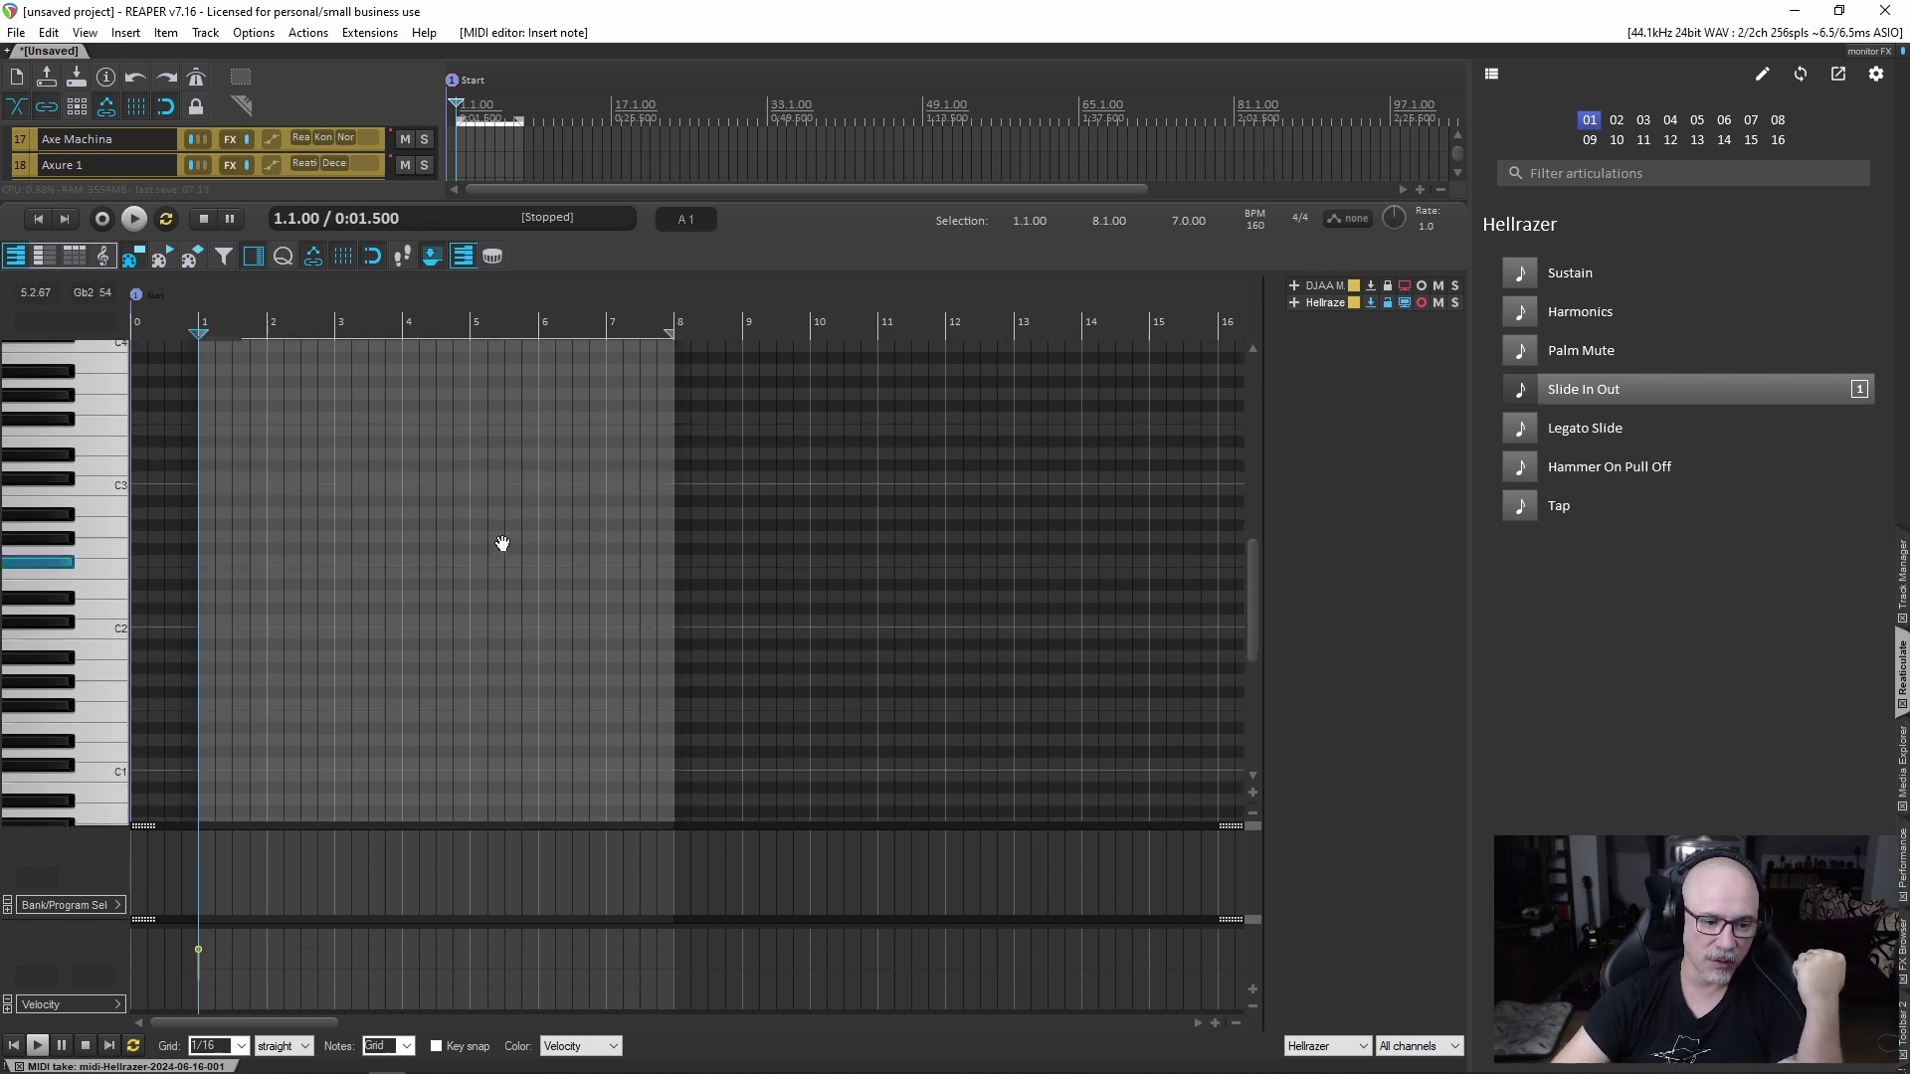
pyautogui.scroll(-6, 502, 543)
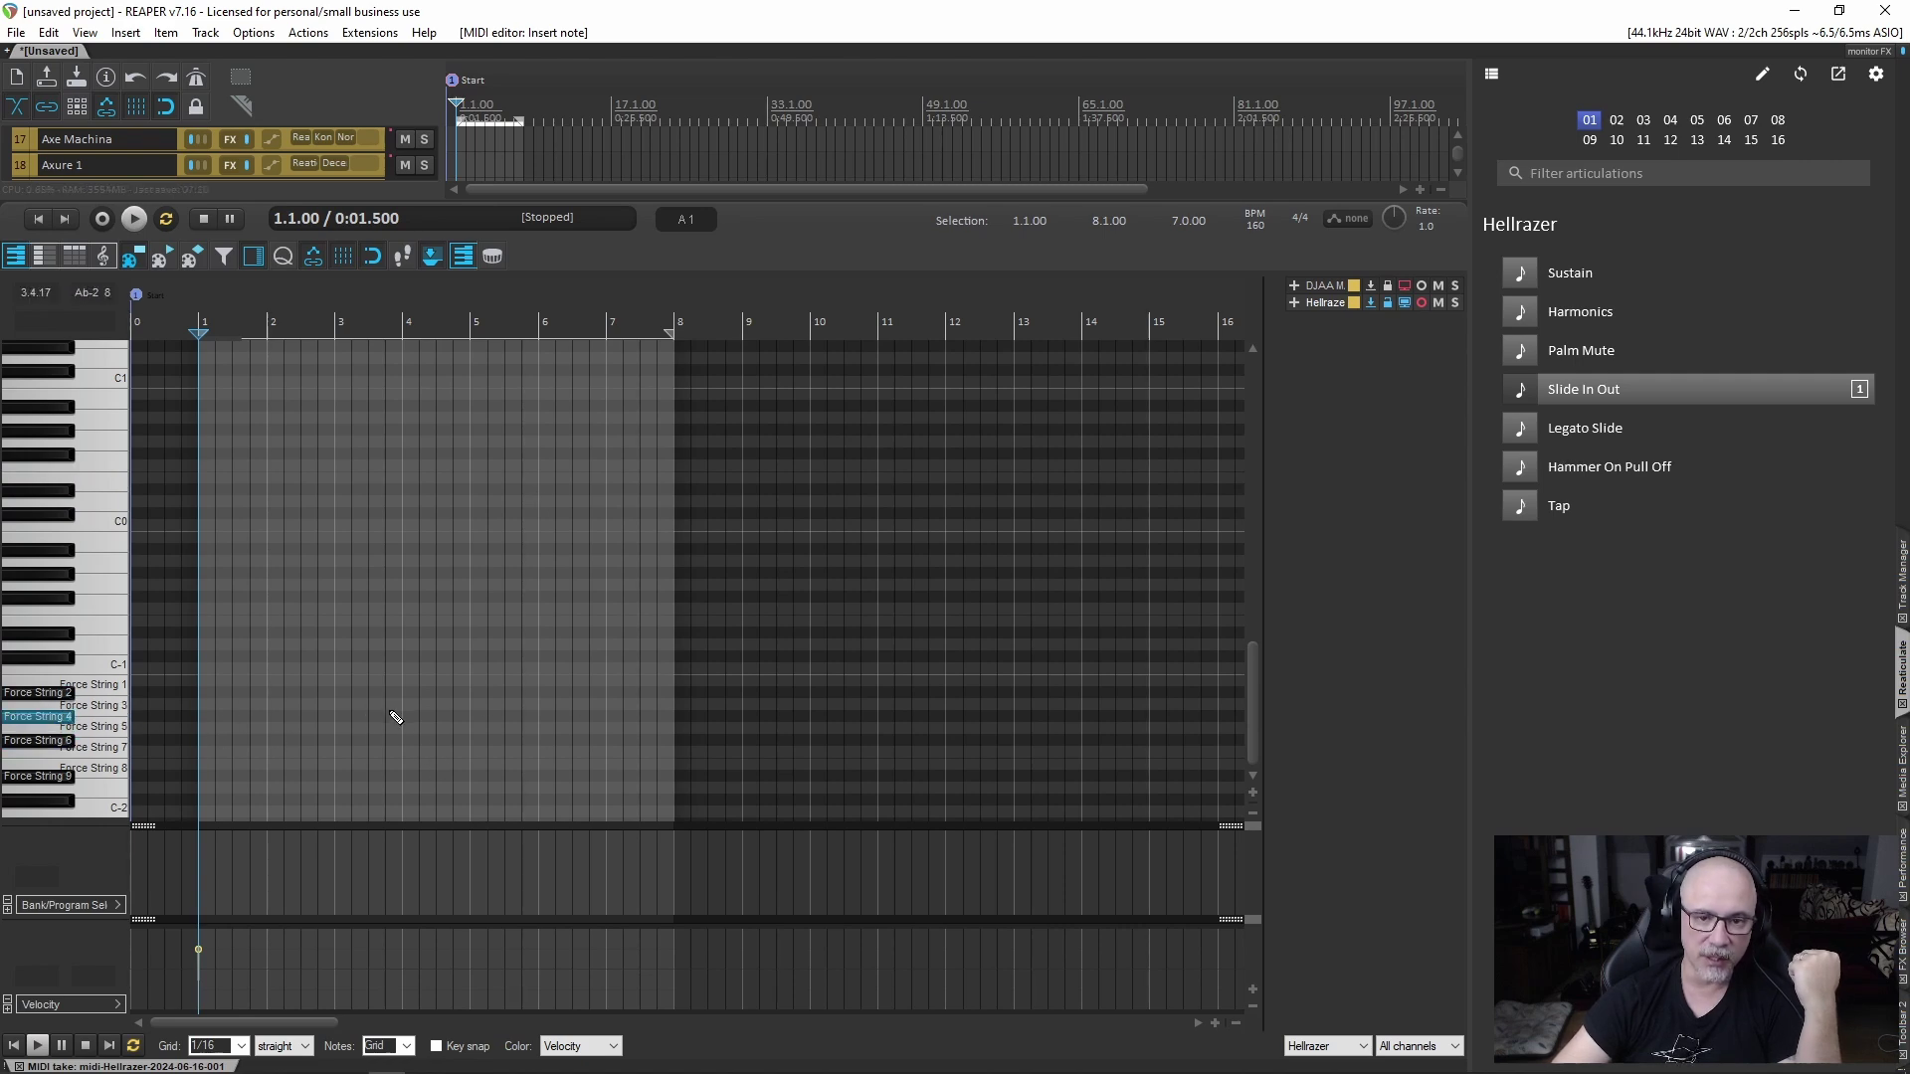
pyautogui.press('Escape')
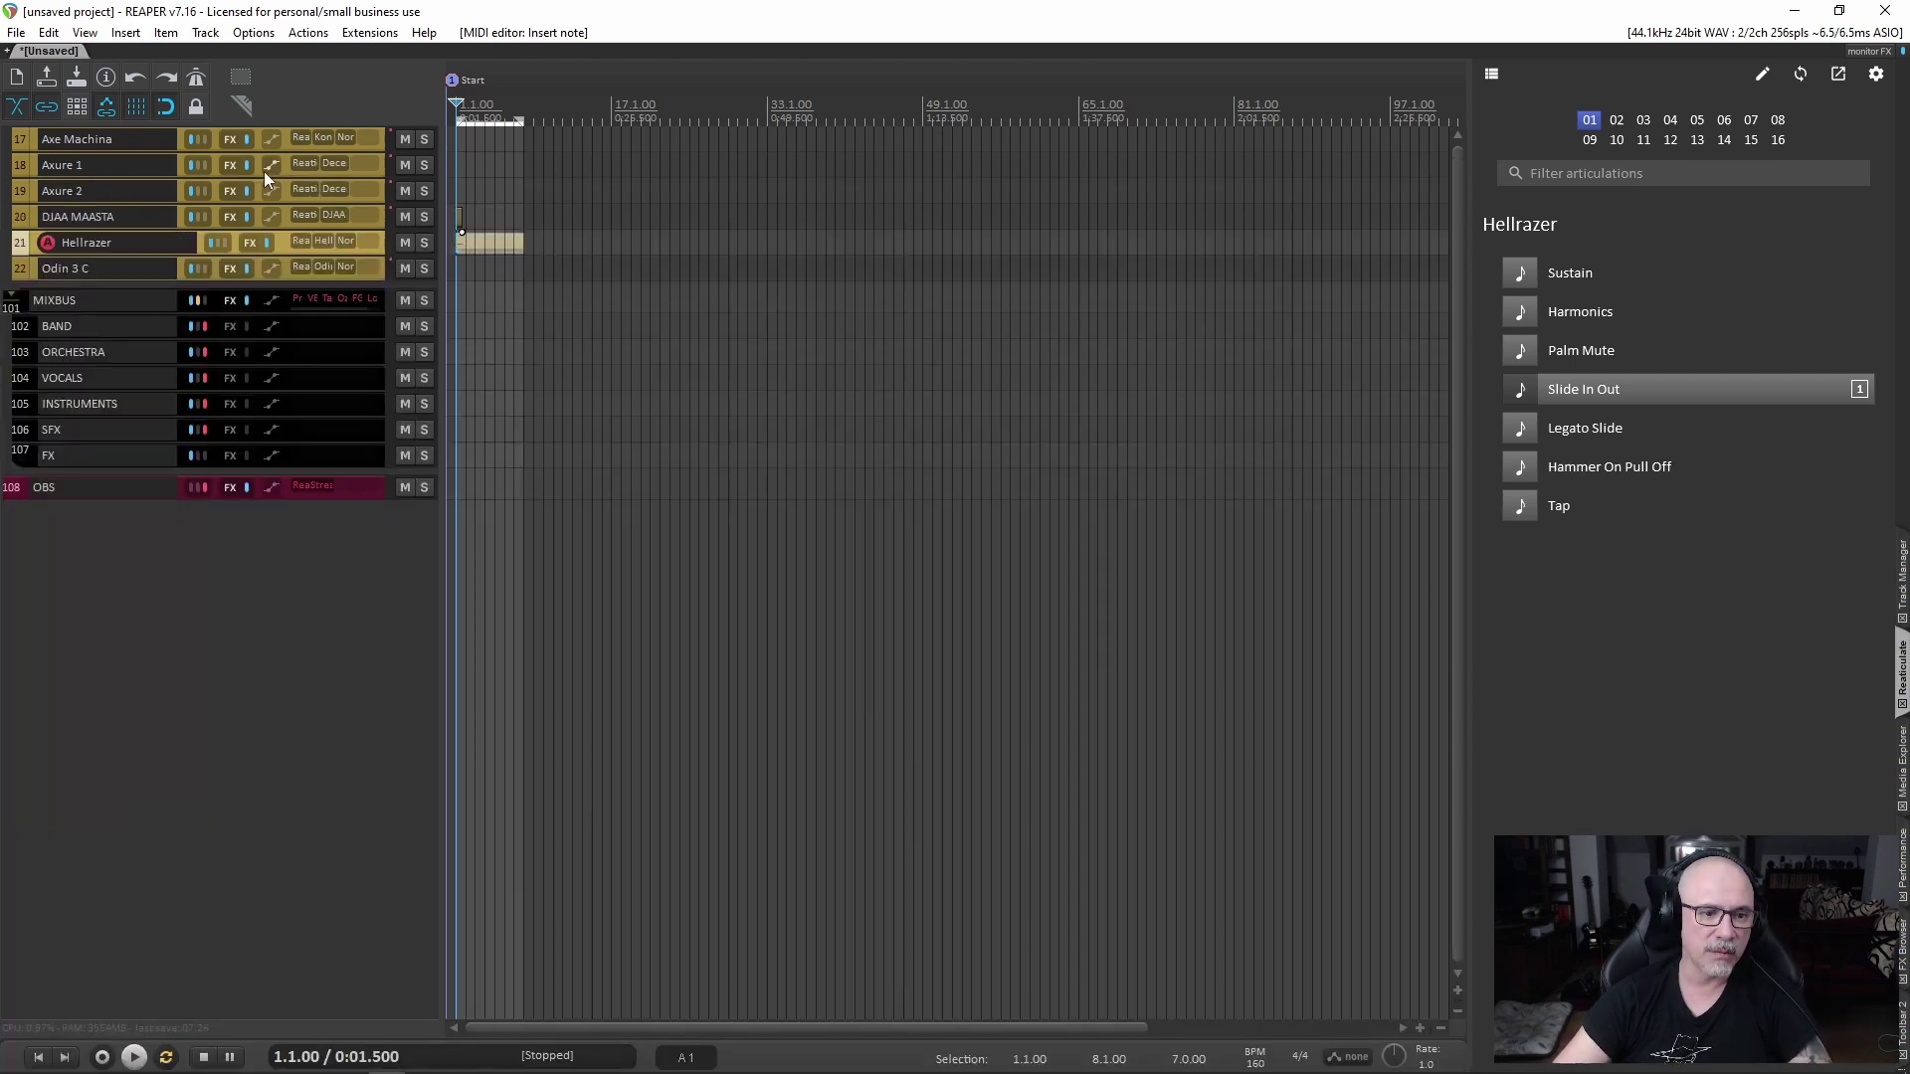
pyautogui.click(332, 162)
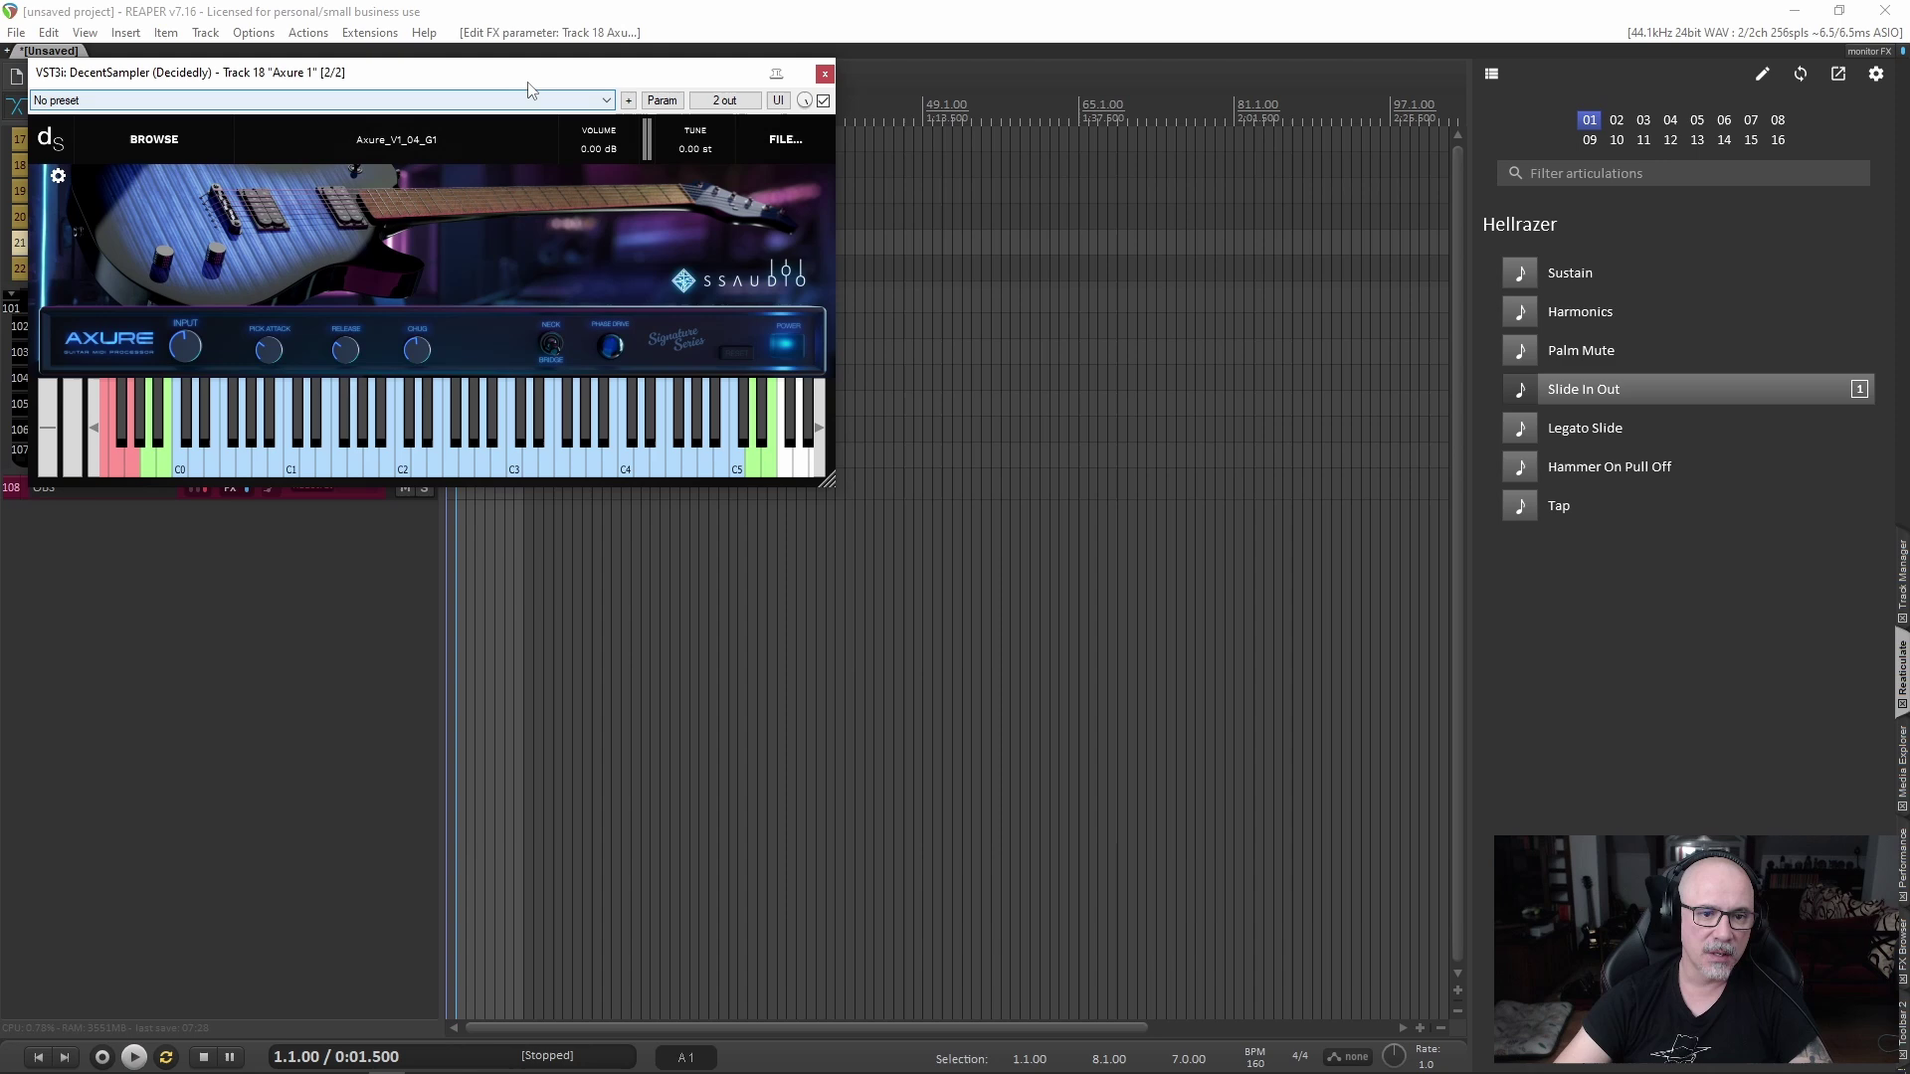
pyautogui.moveTo(528, 84); pyautogui.dragTo(793, 274)
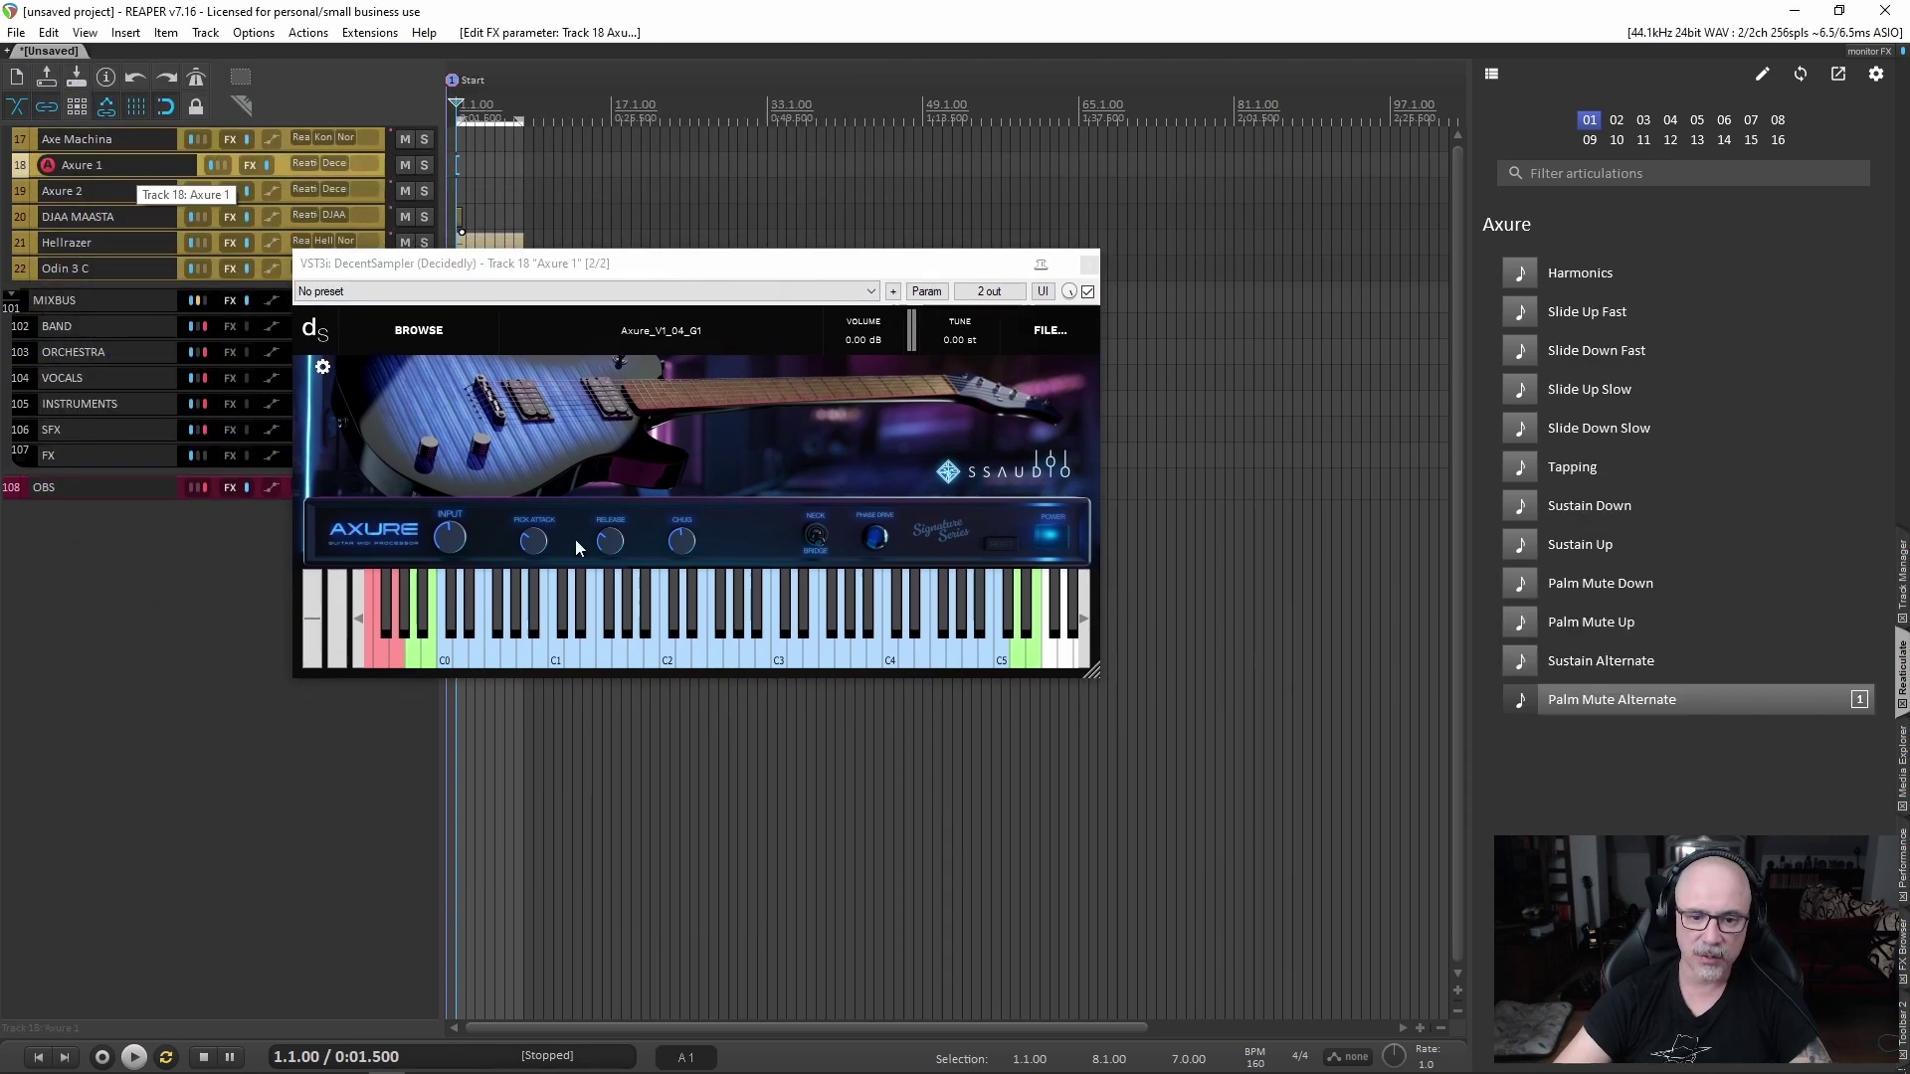
pyautogui.click(413, 668)
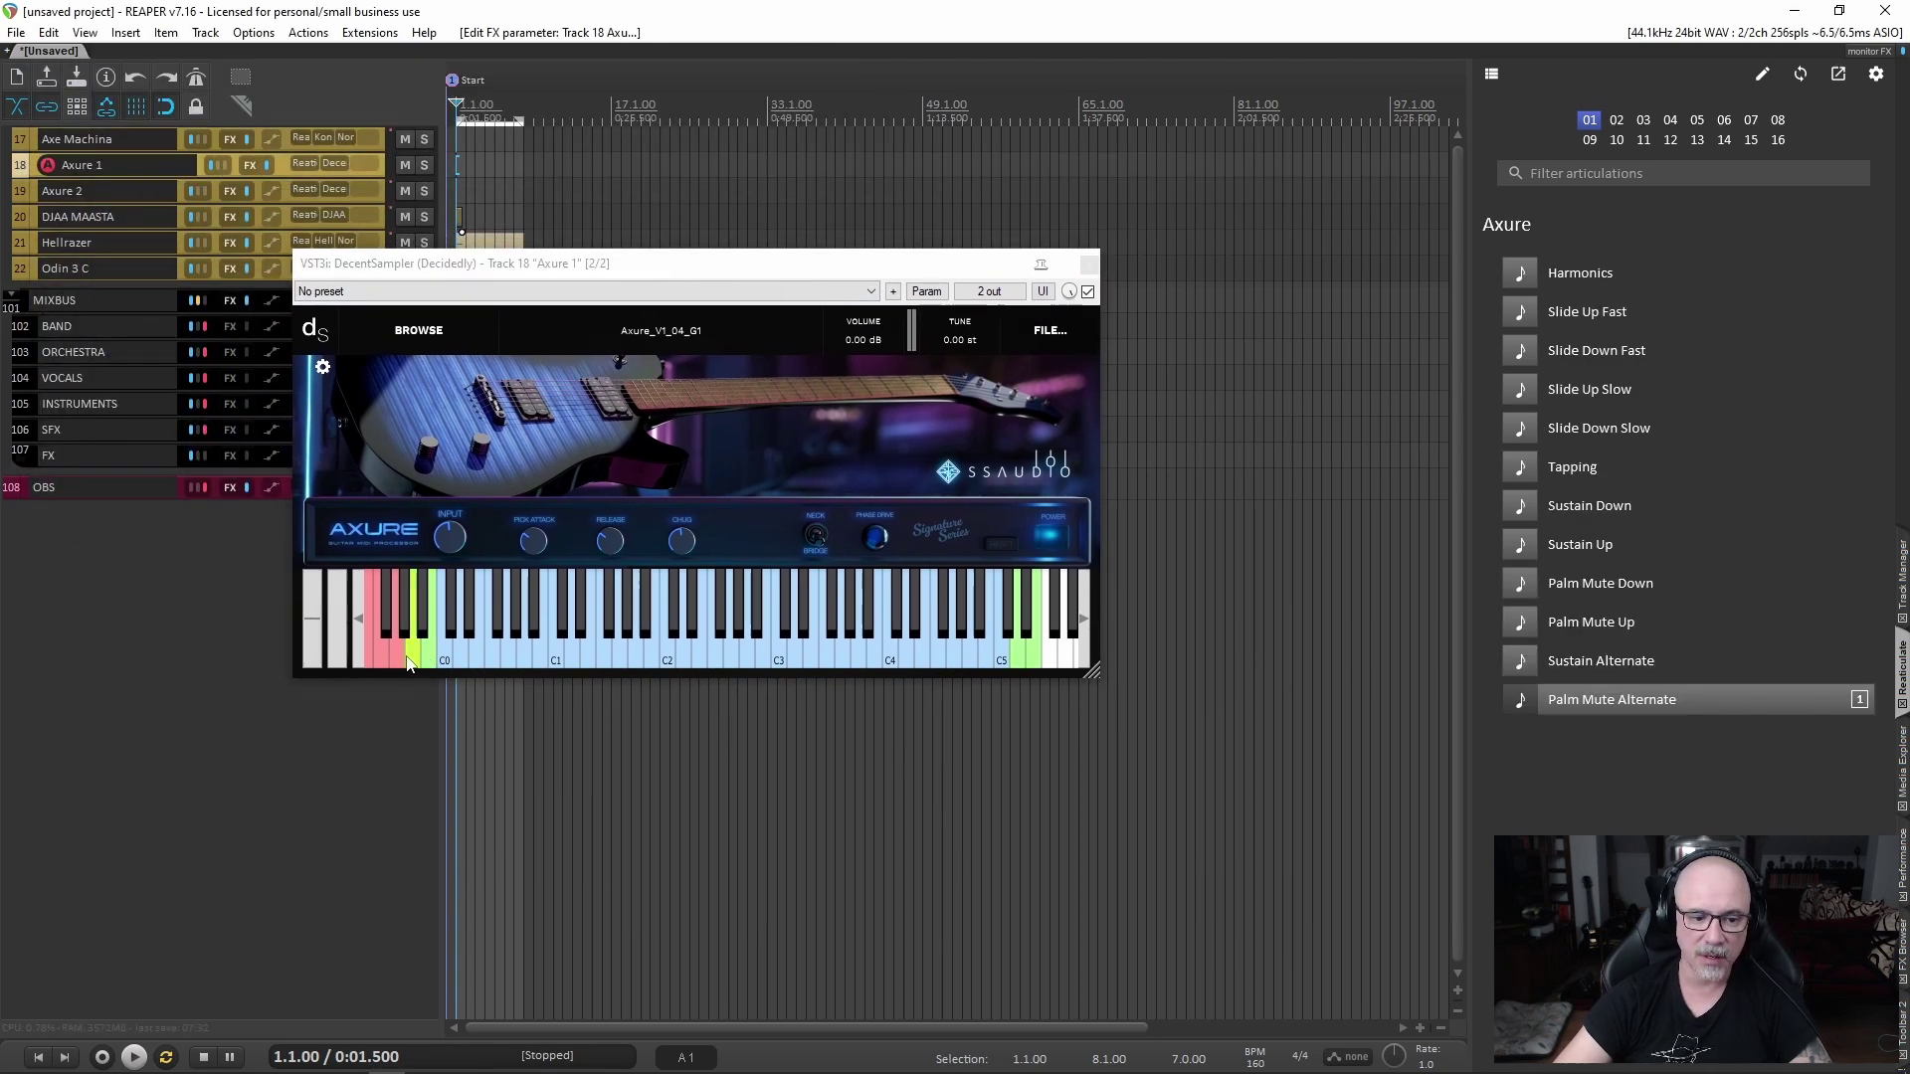
pyautogui.click(1007, 646)
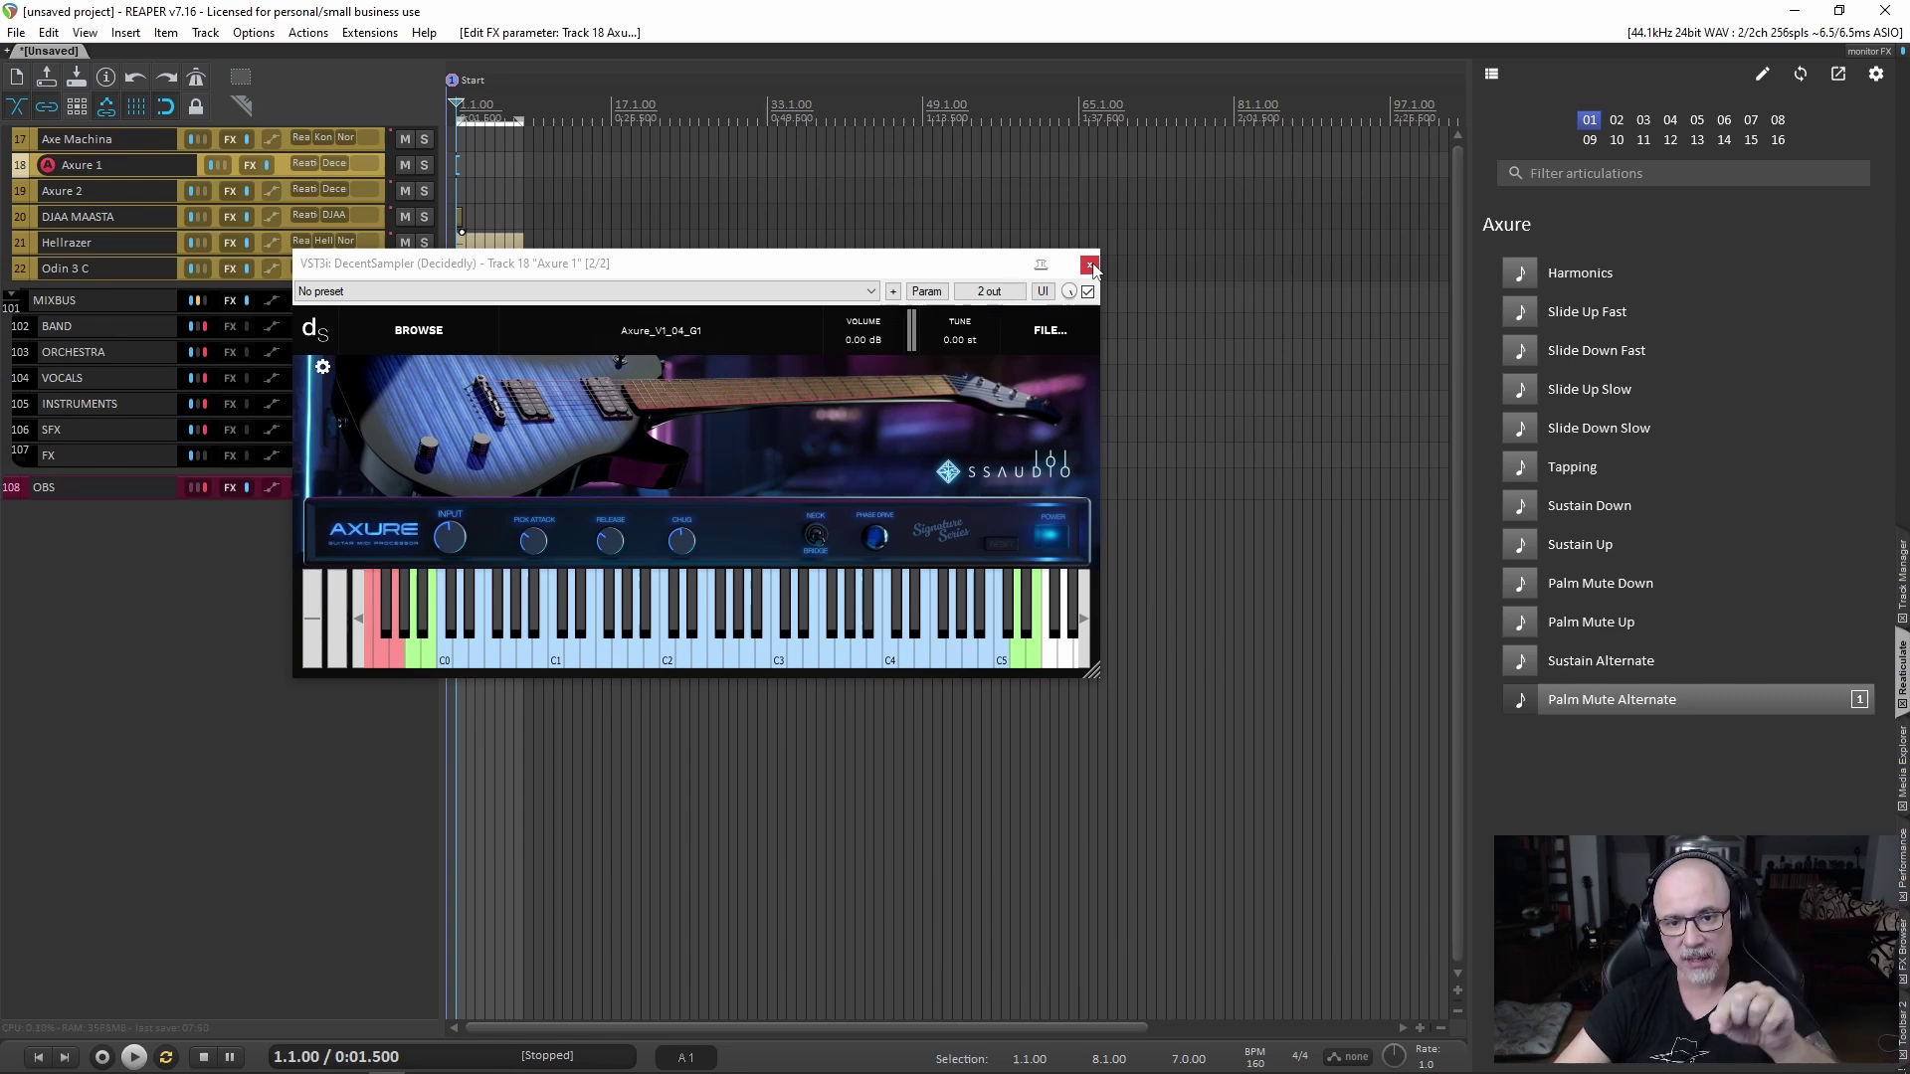
pyautogui.click(1089, 264)
pyautogui.click(154, 243)
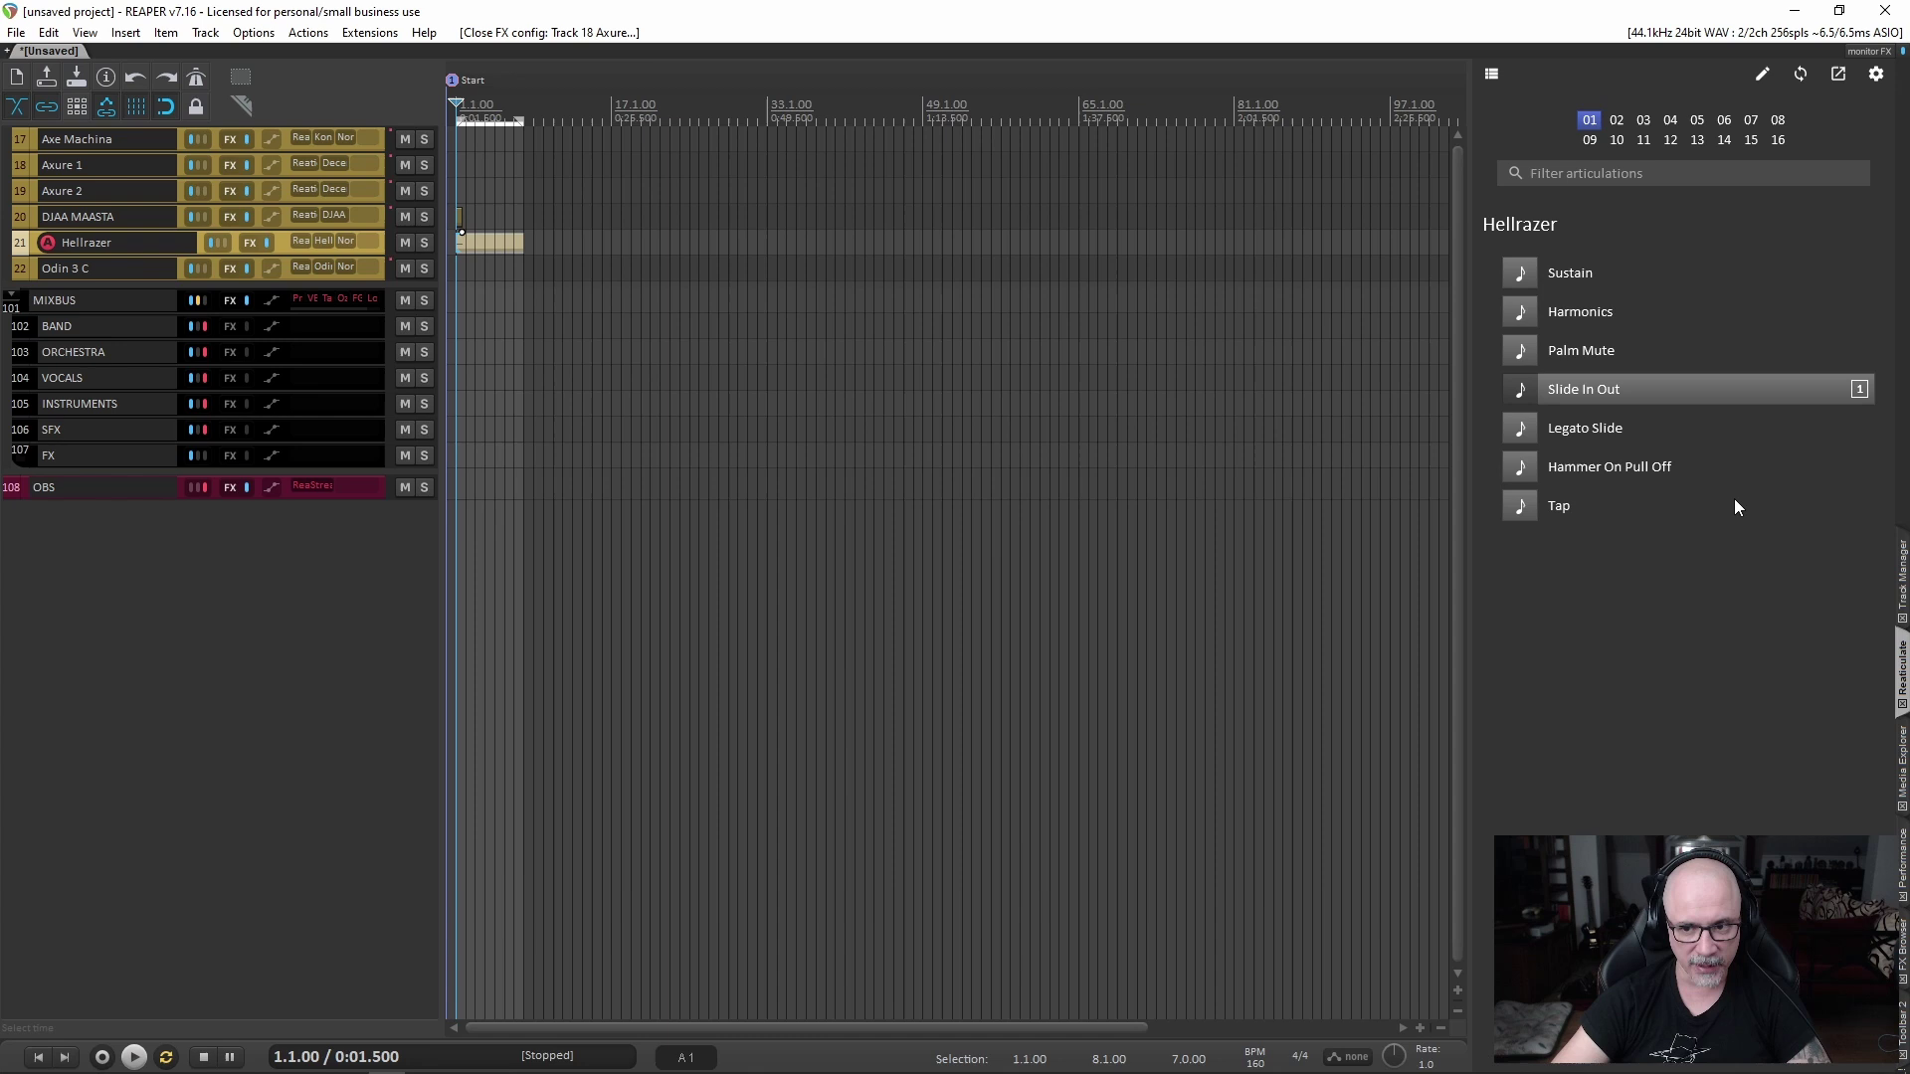
pyautogui.click(1726, 431)
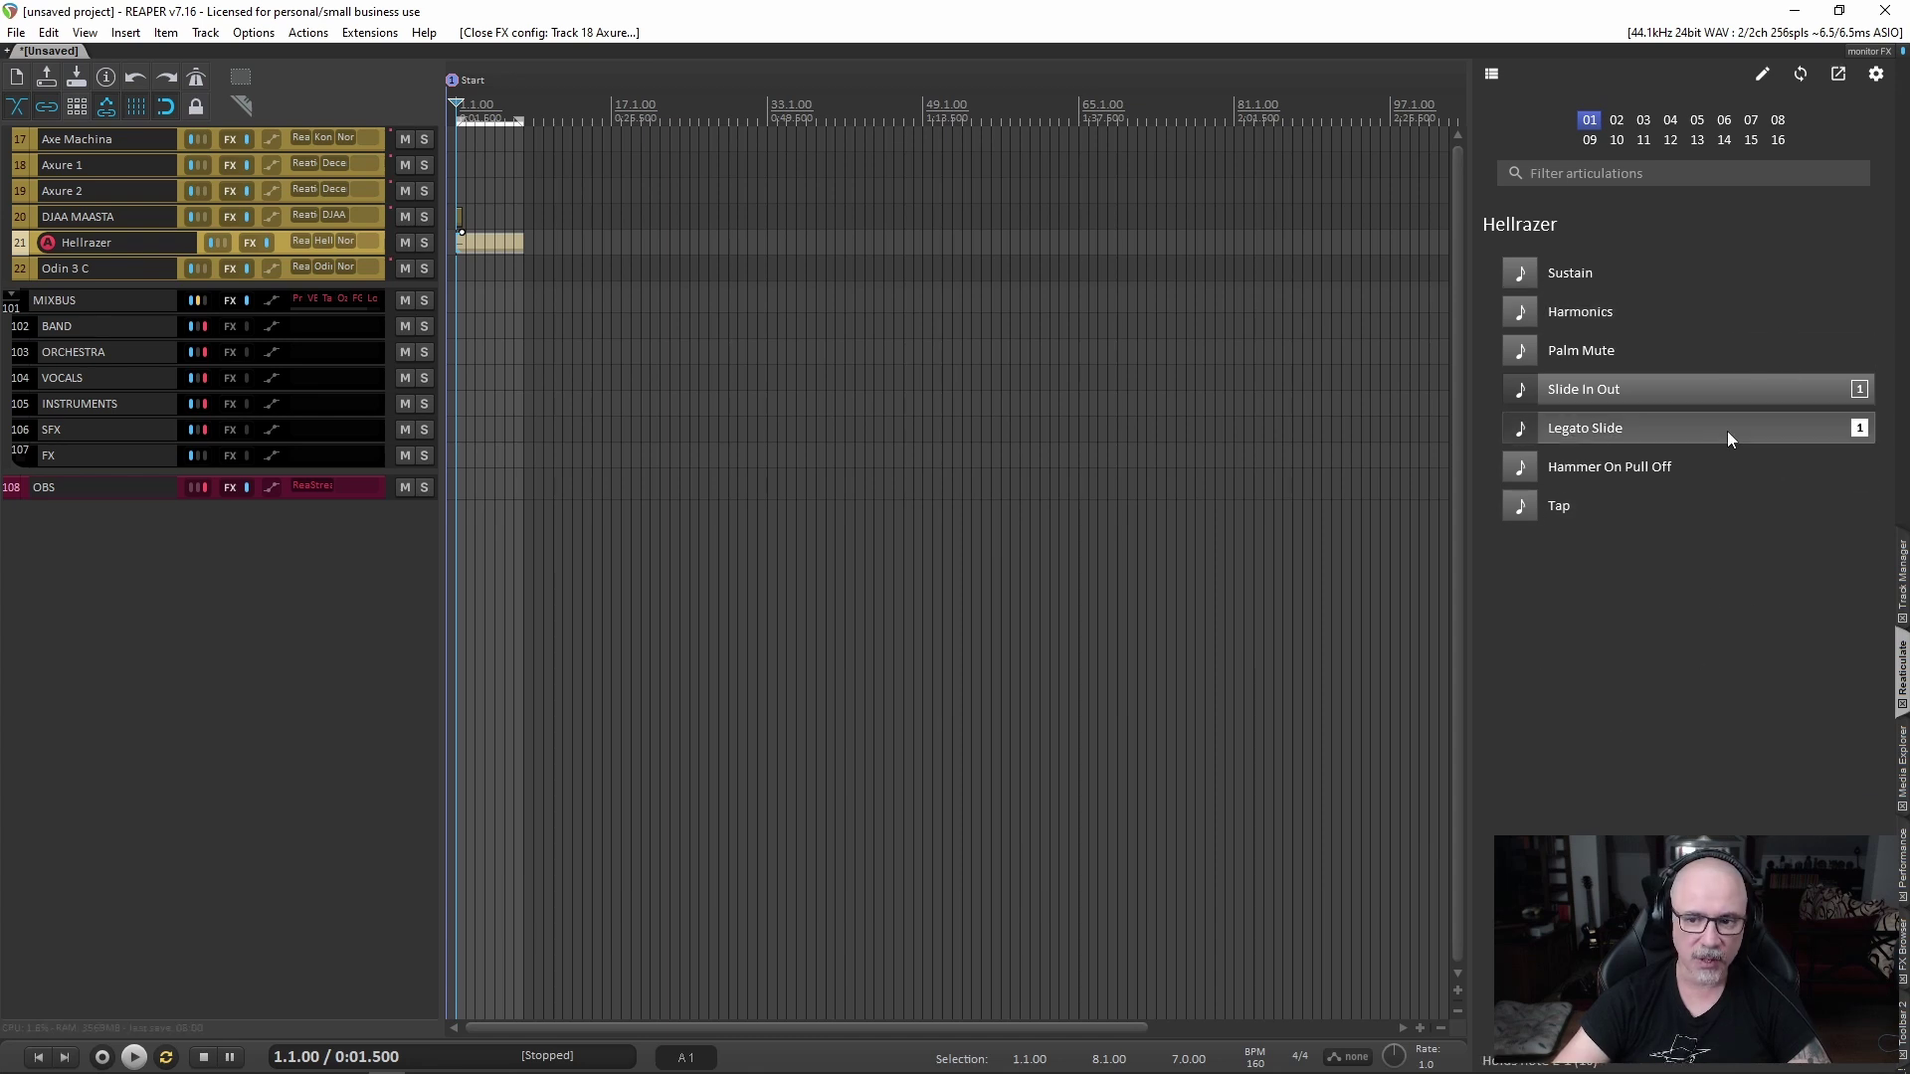
pyautogui.click(1667, 281)
pyautogui.click(1736, 430)
pyautogui.click(1602, 503)
pyautogui.click(1611, 312)
pyautogui.click(1619, 272)
pyautogui.click(1623, 350)
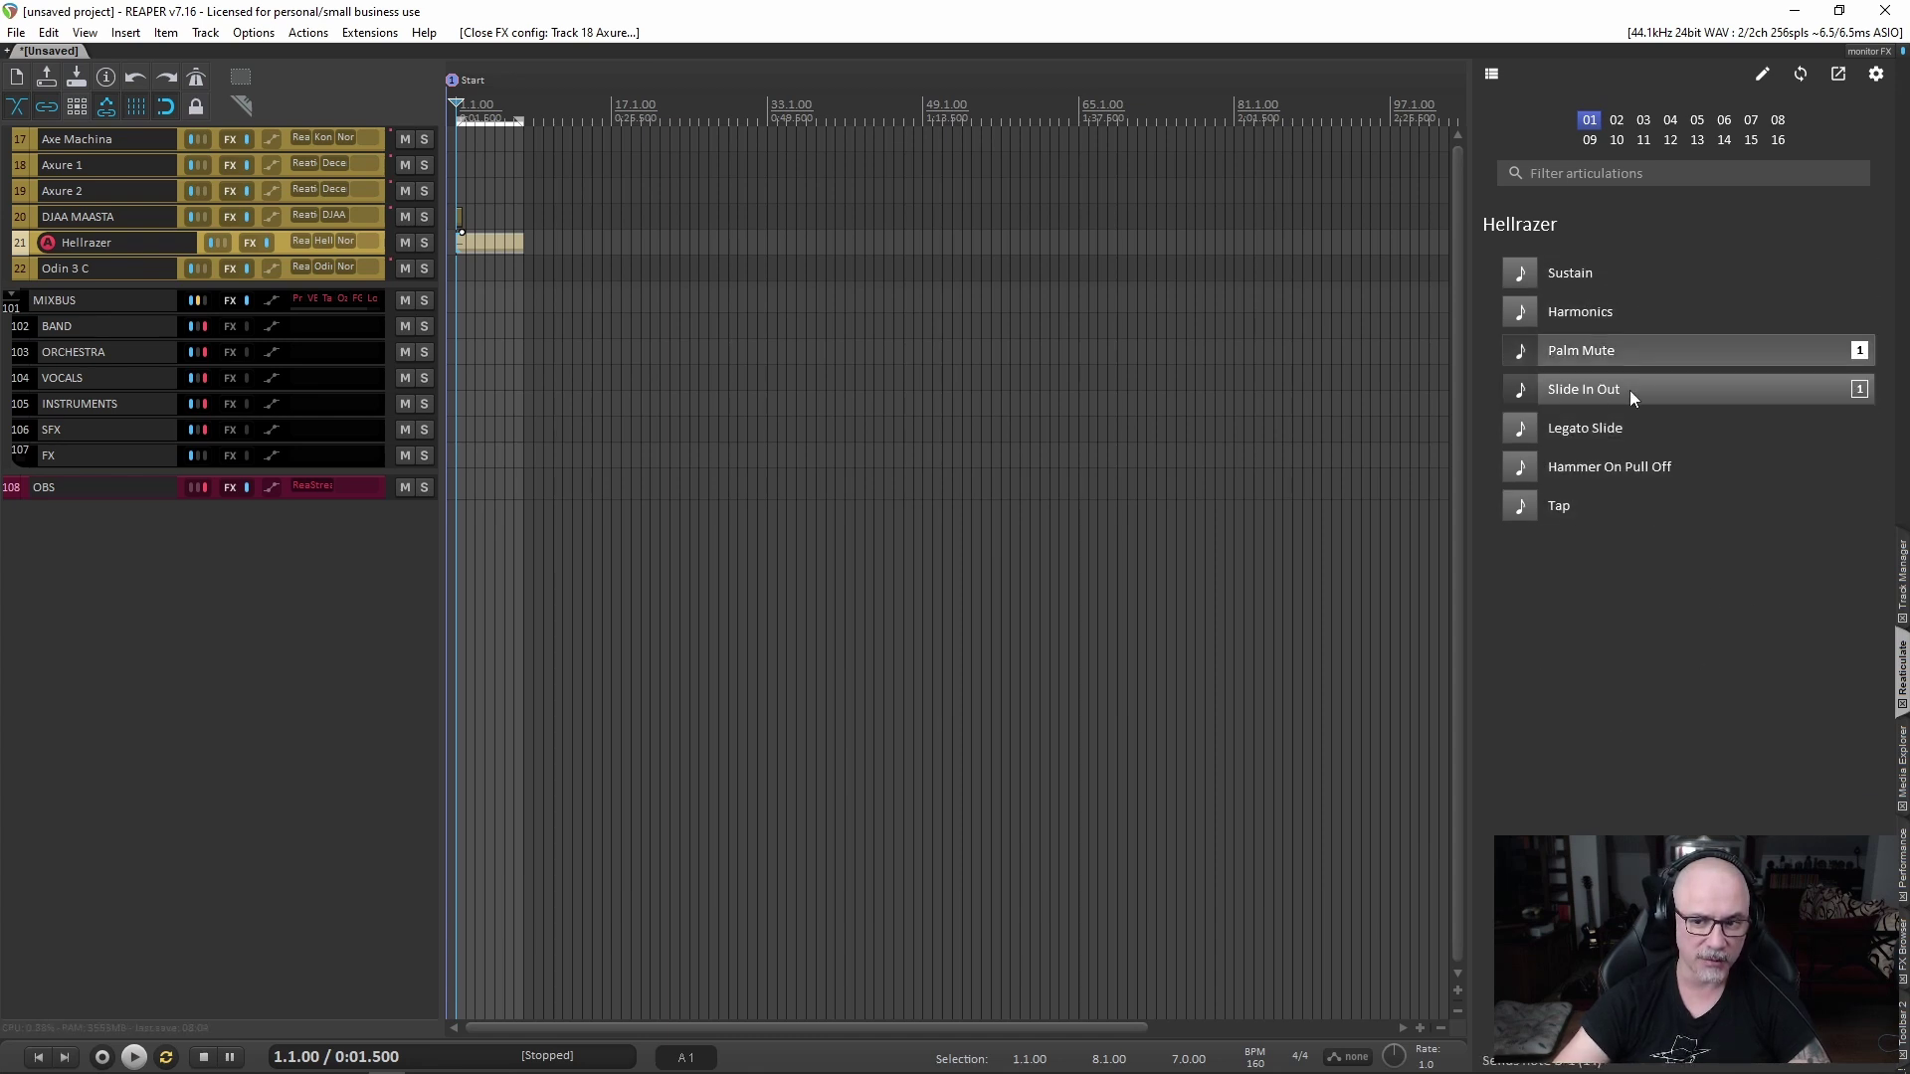
pyautogui.click(1597, 507)
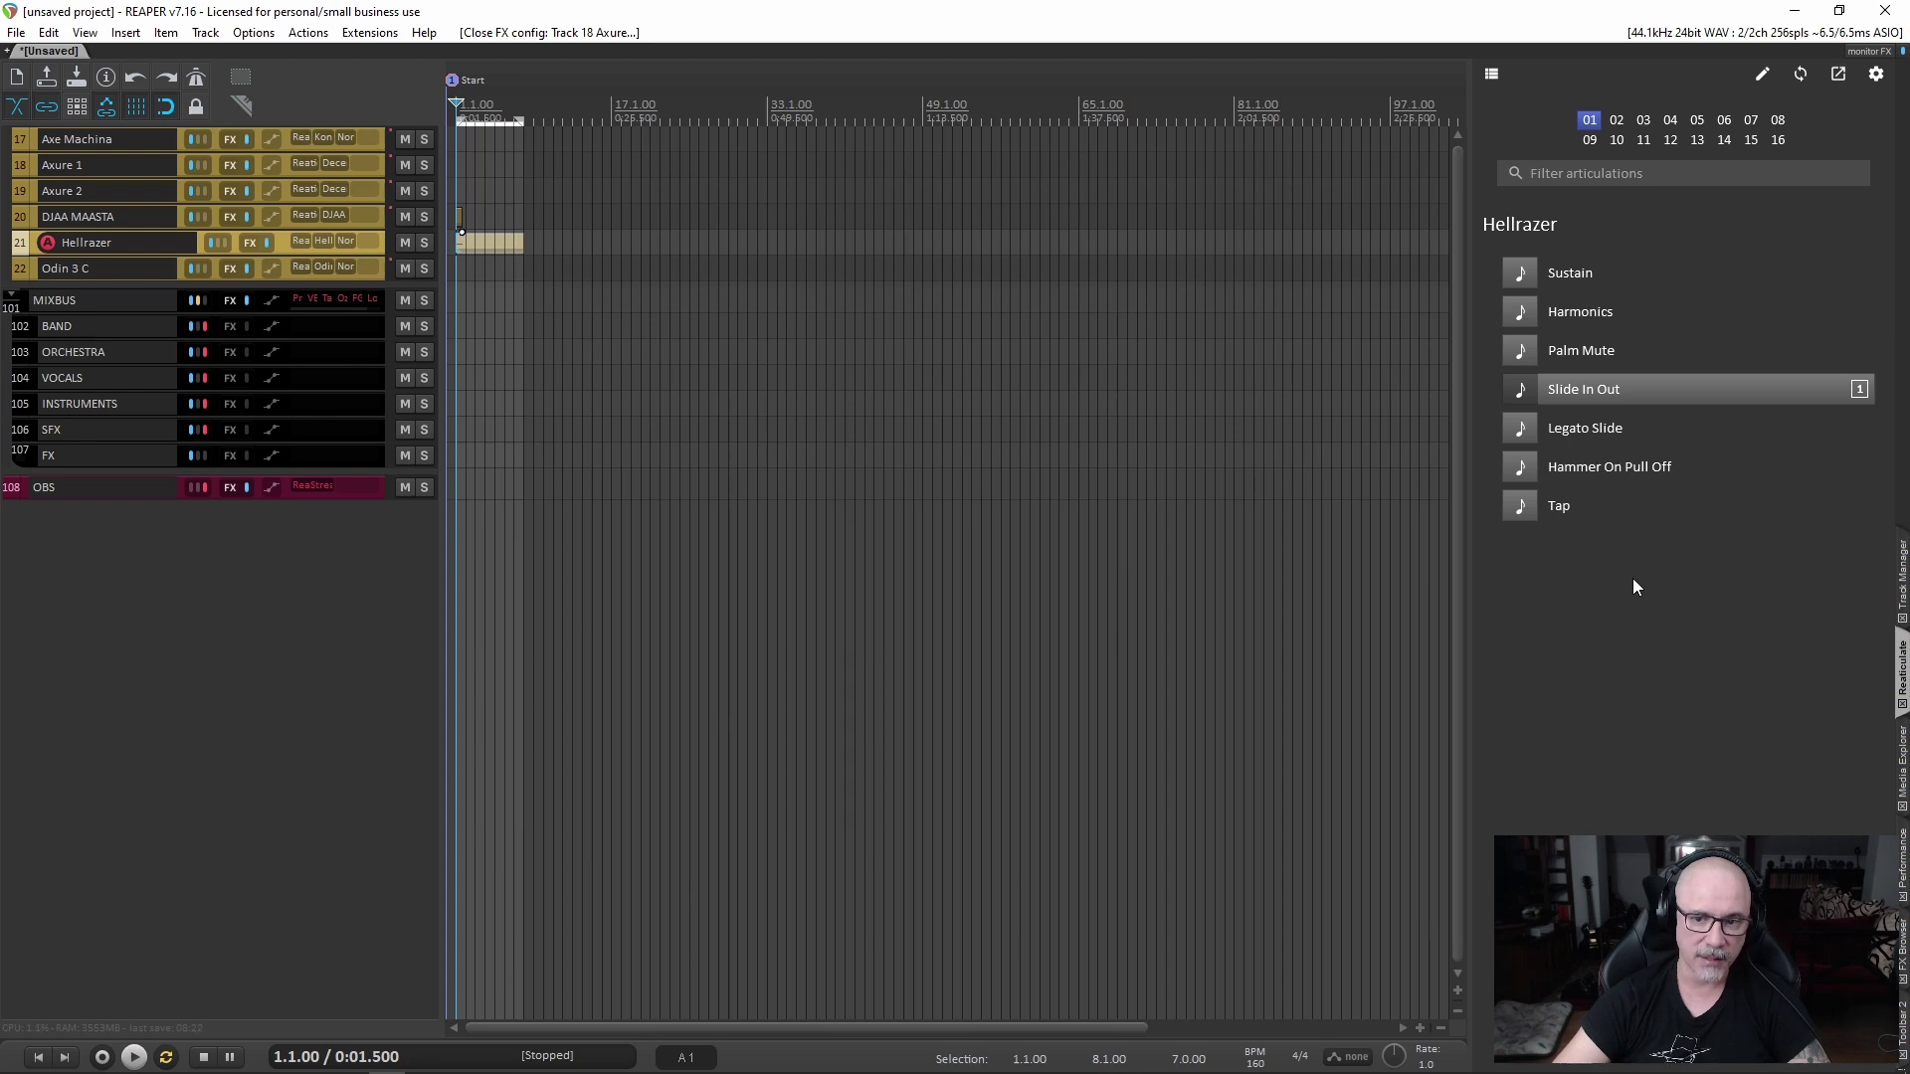
# Select Odin 3 C, try Hammer On and Fast To Down, then list its assigned banks
pyautogui.click(134, 269)
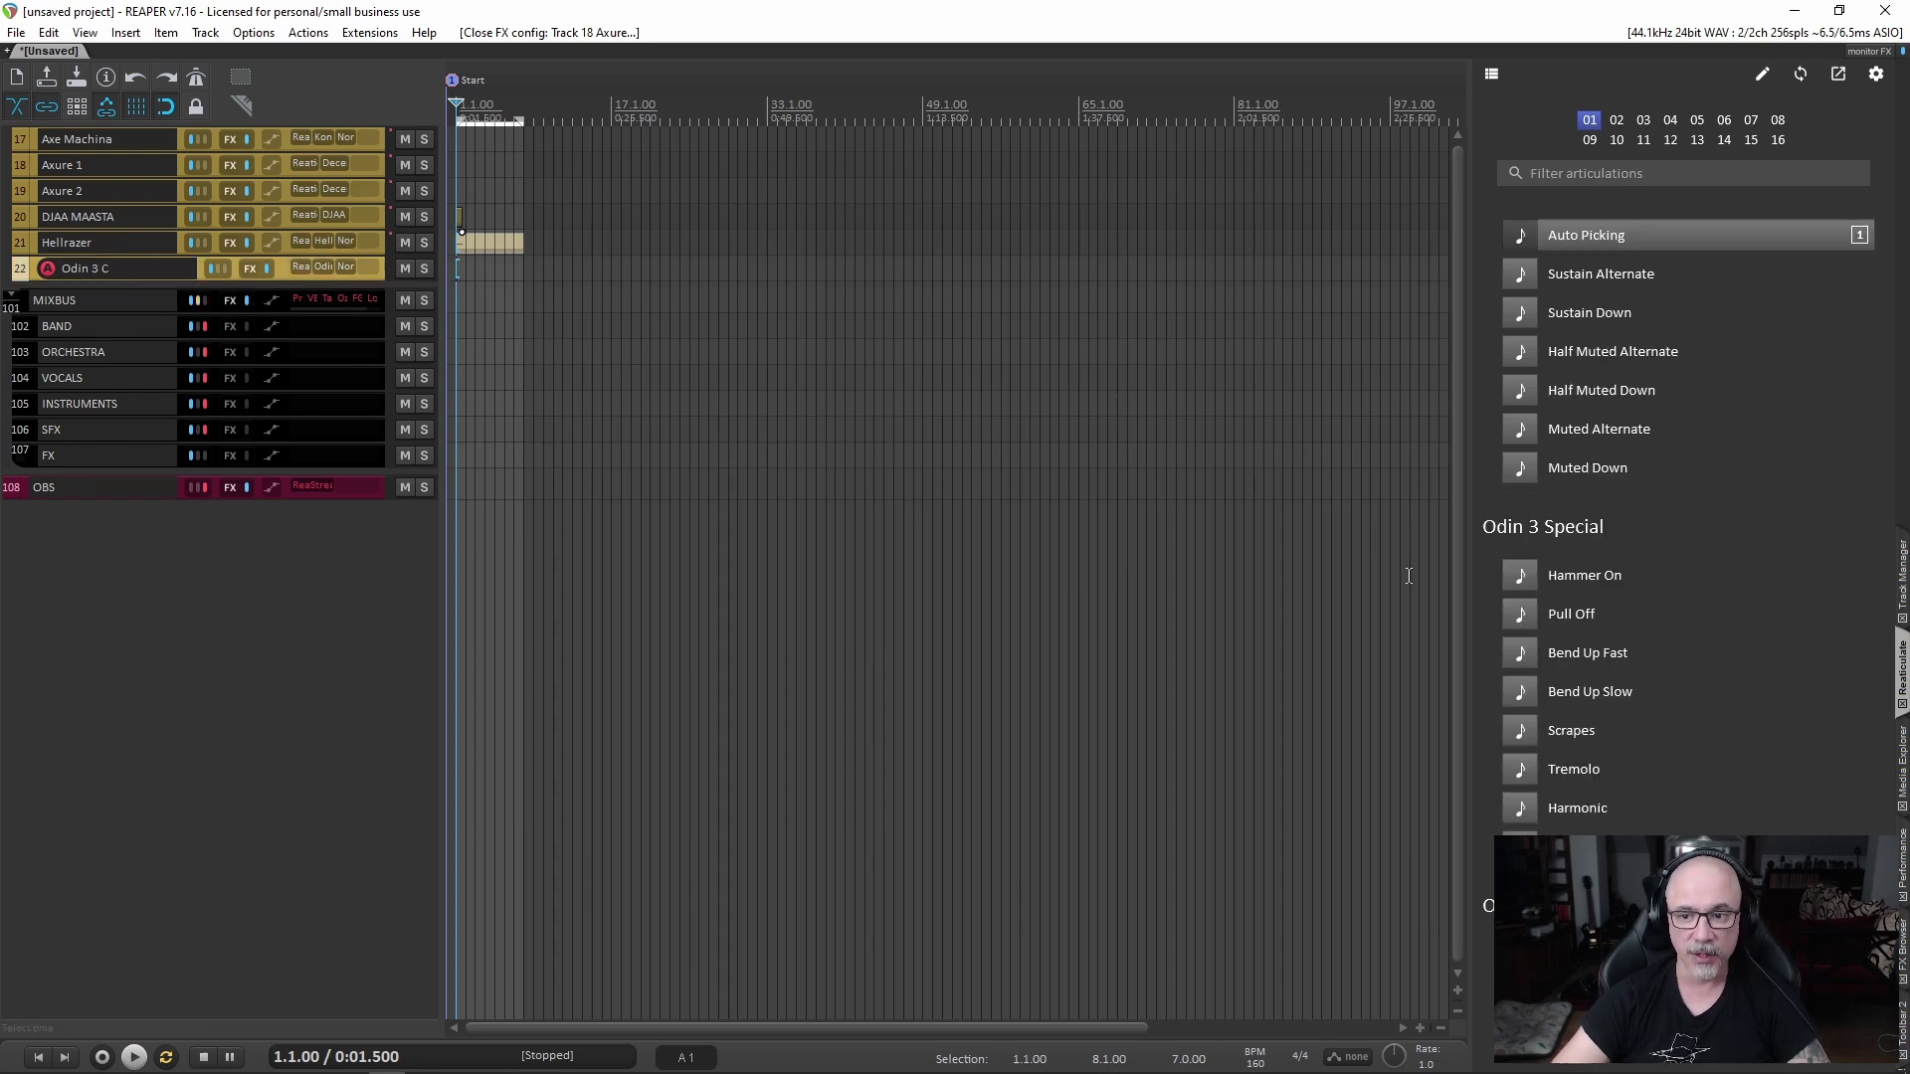
pyautogui.click(1668, 572)
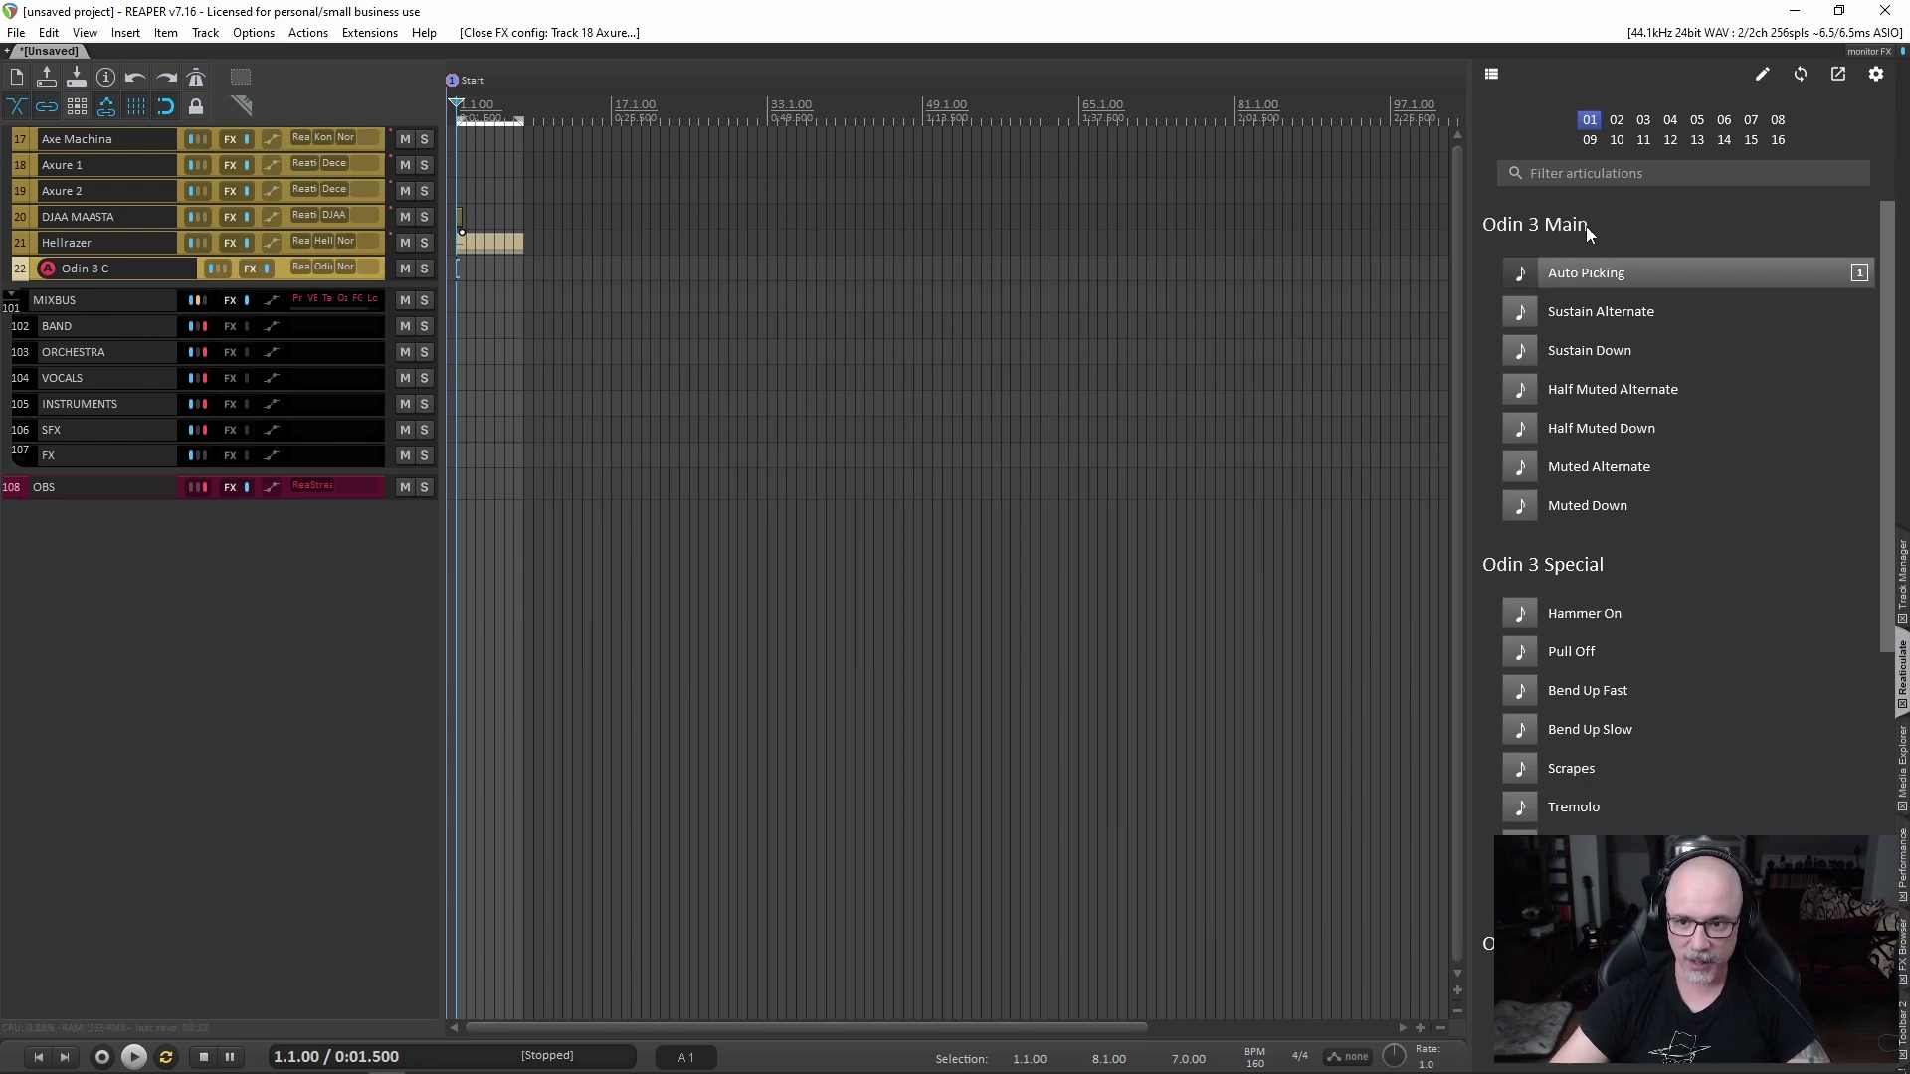
pyautogui.scroll(-6, 1707, 663)
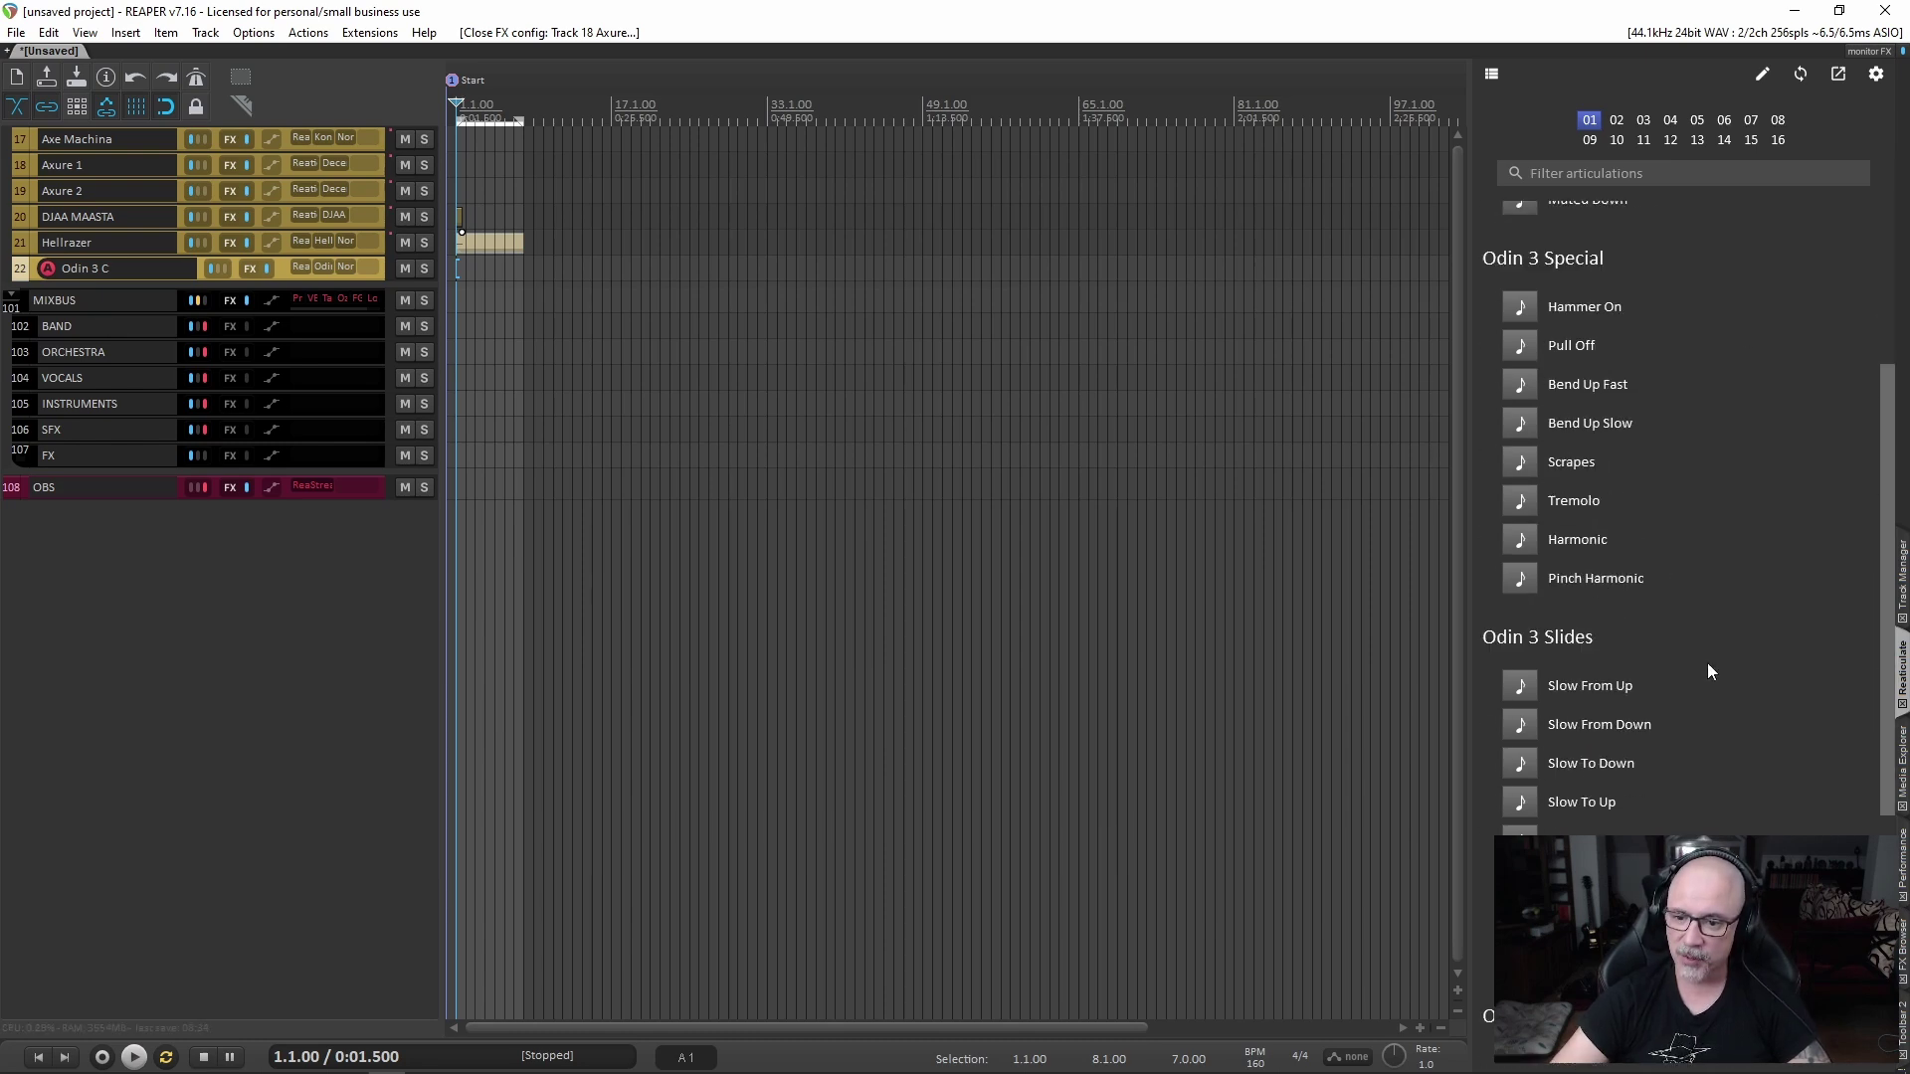
pyautogui.click(1749, 637)
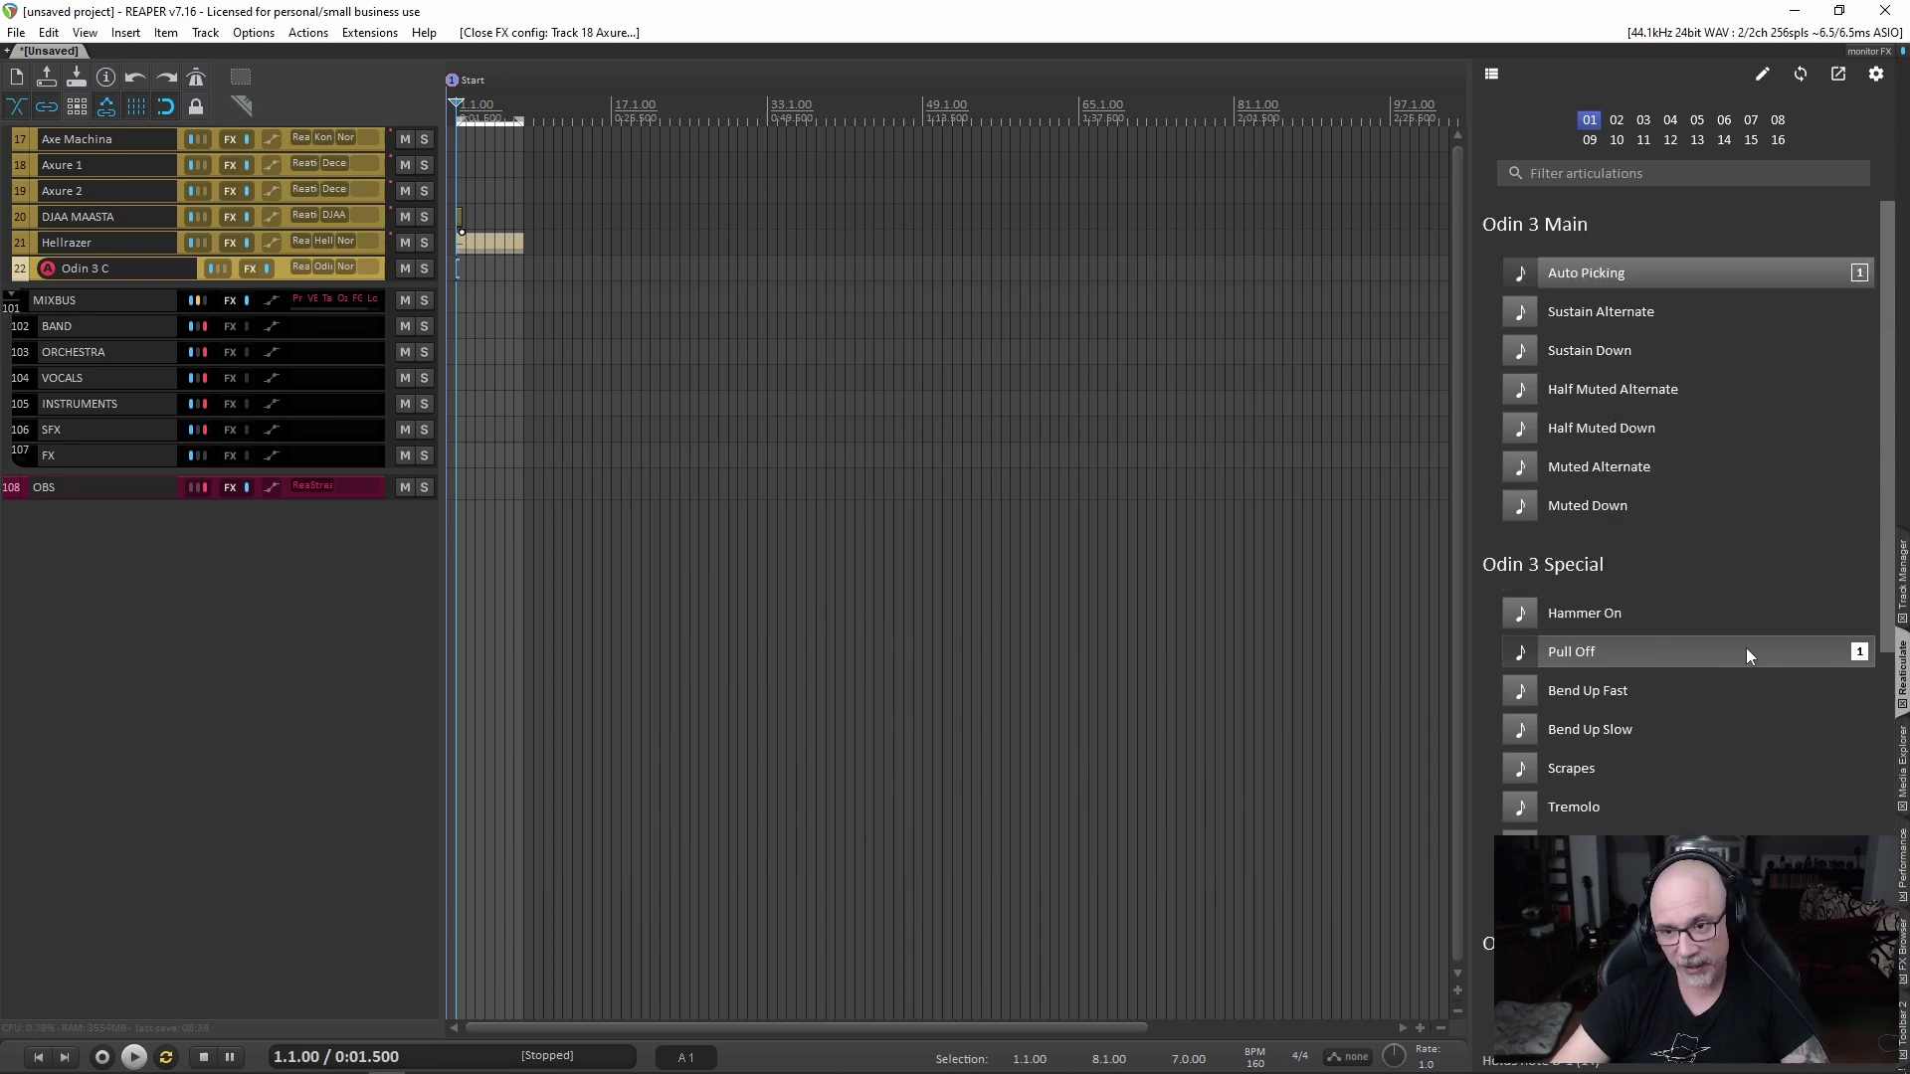
pyautogui.click(1493, 76)
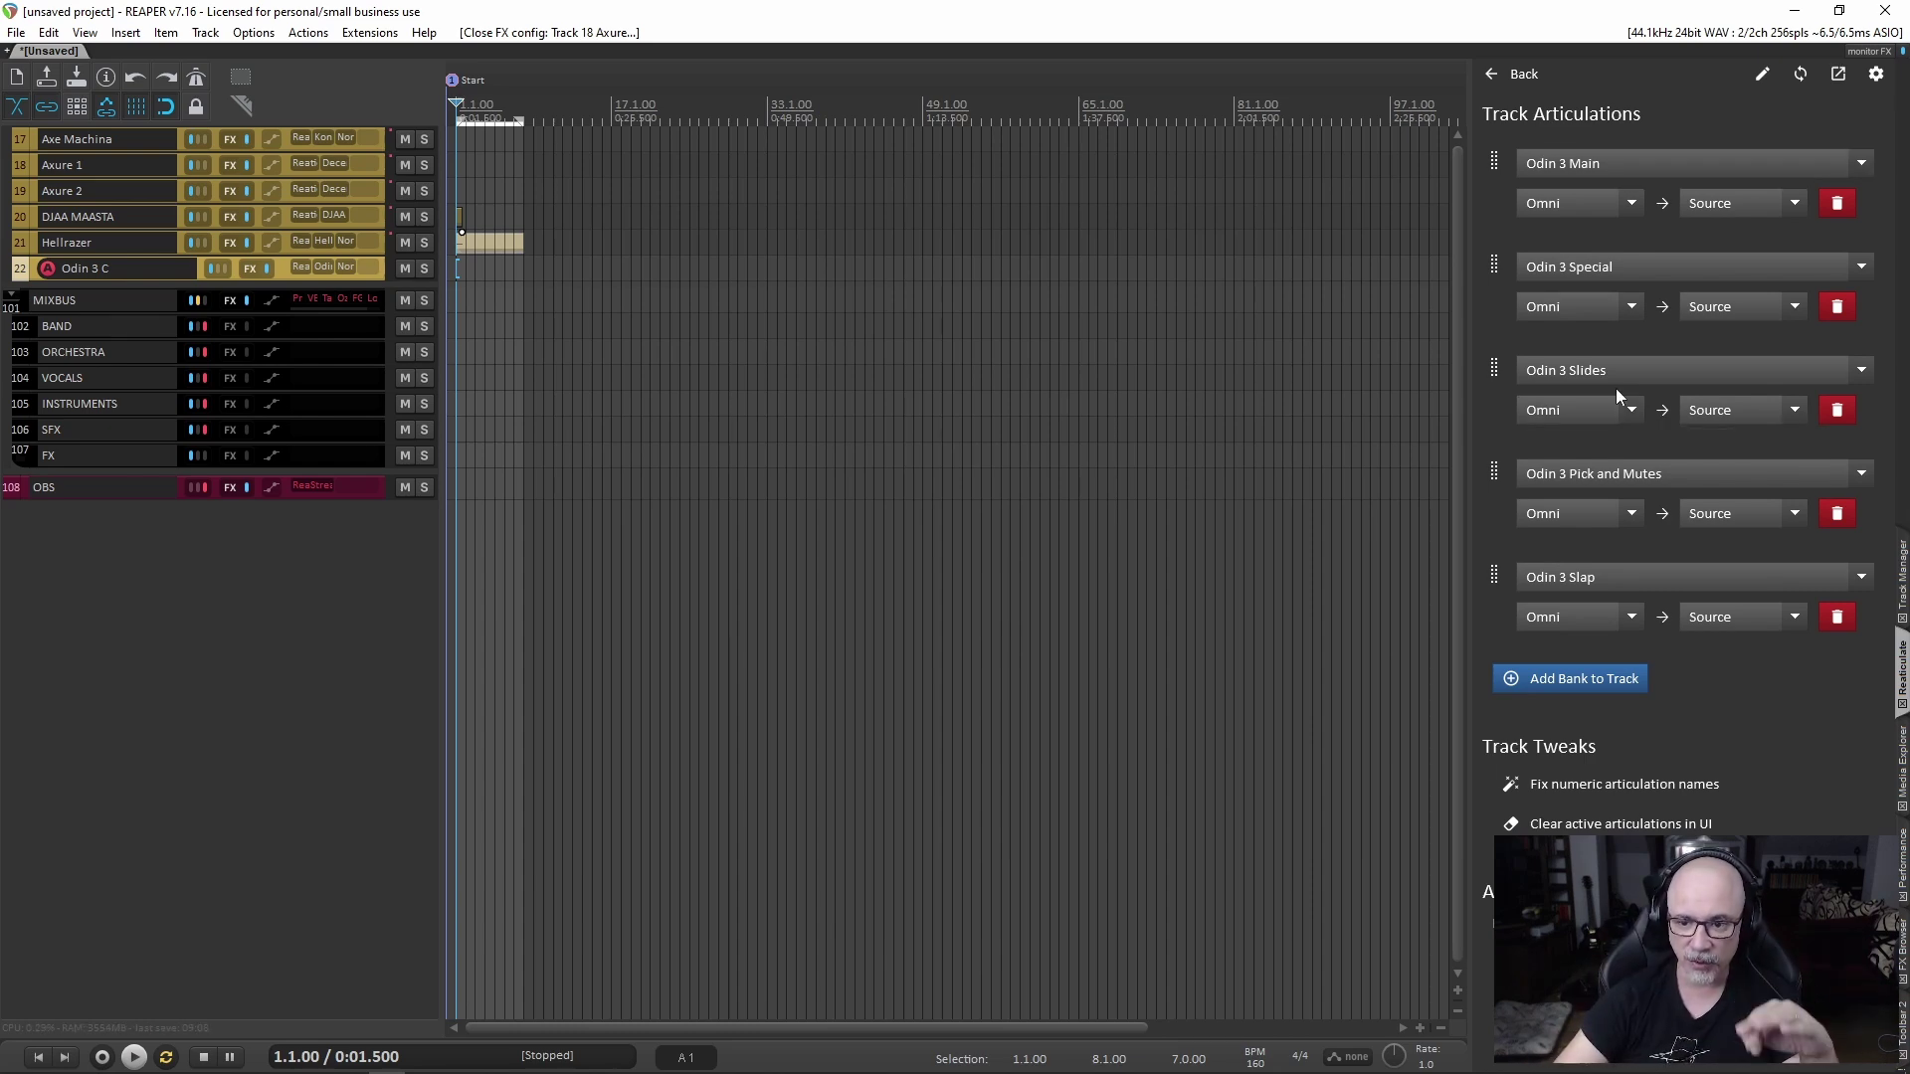
# Drag the Odin 3 Slap bank back into its slot and return to the articulation list
pyautogui.moveTo(1489, 569); pyautogui.dragTo(1504, 617)
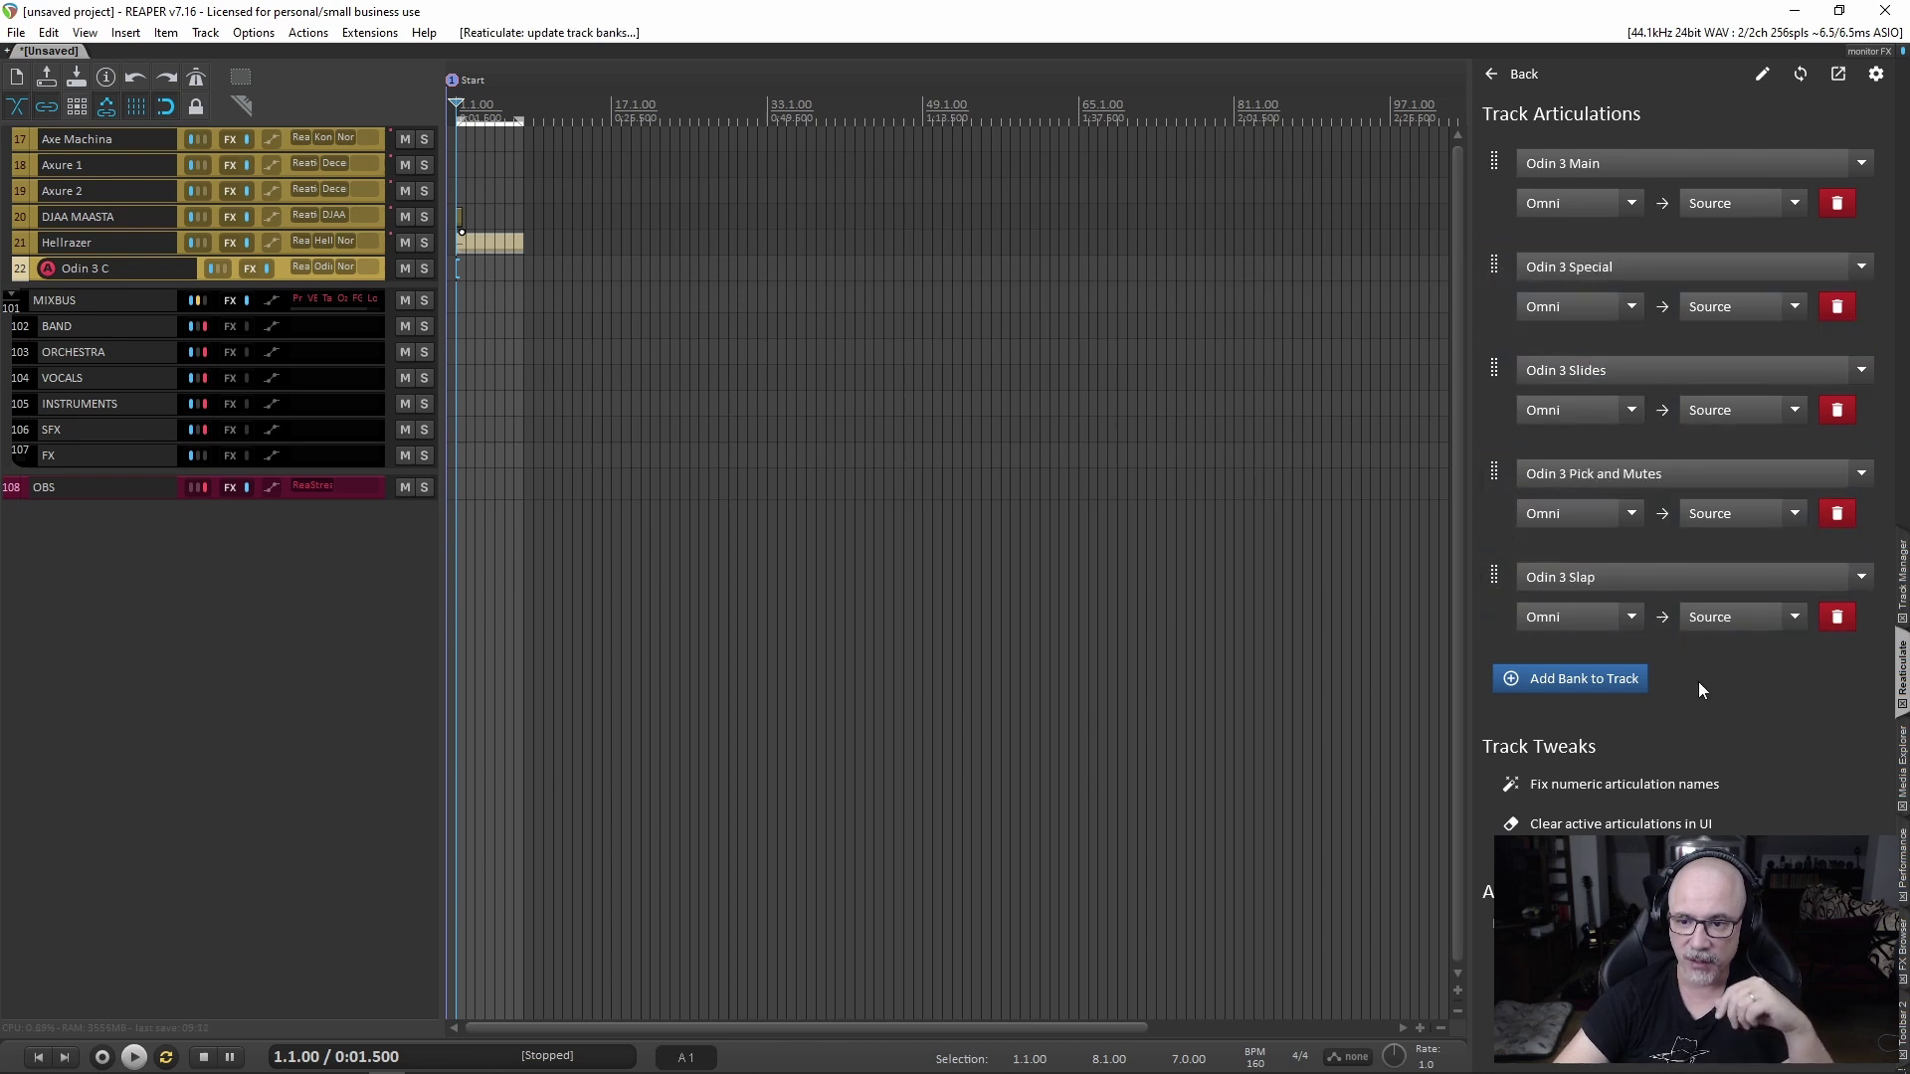
pyautogui.click(1500, 73)
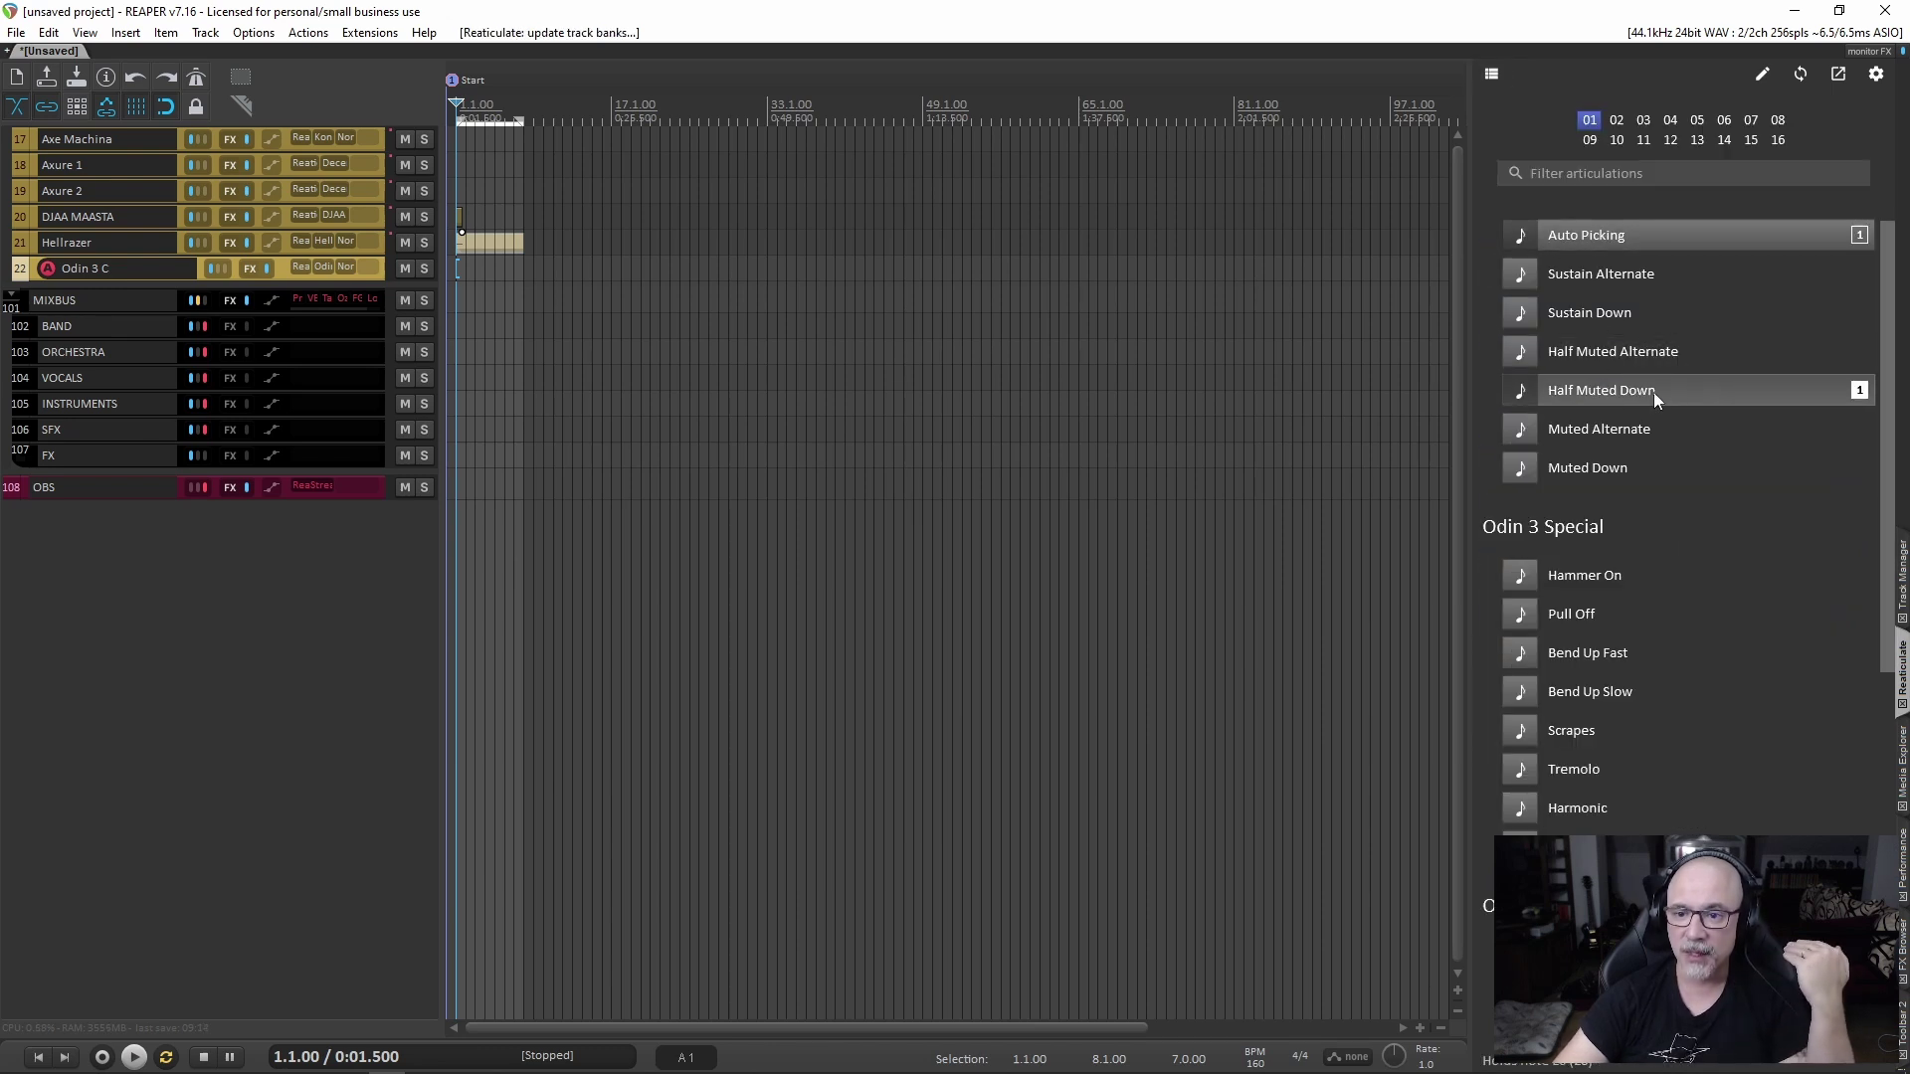
# Scroll through the Odin 3 banks, try Sustain Up, then reactivate Auto Picking
pyautogui.scroll(1, 1740, 408)
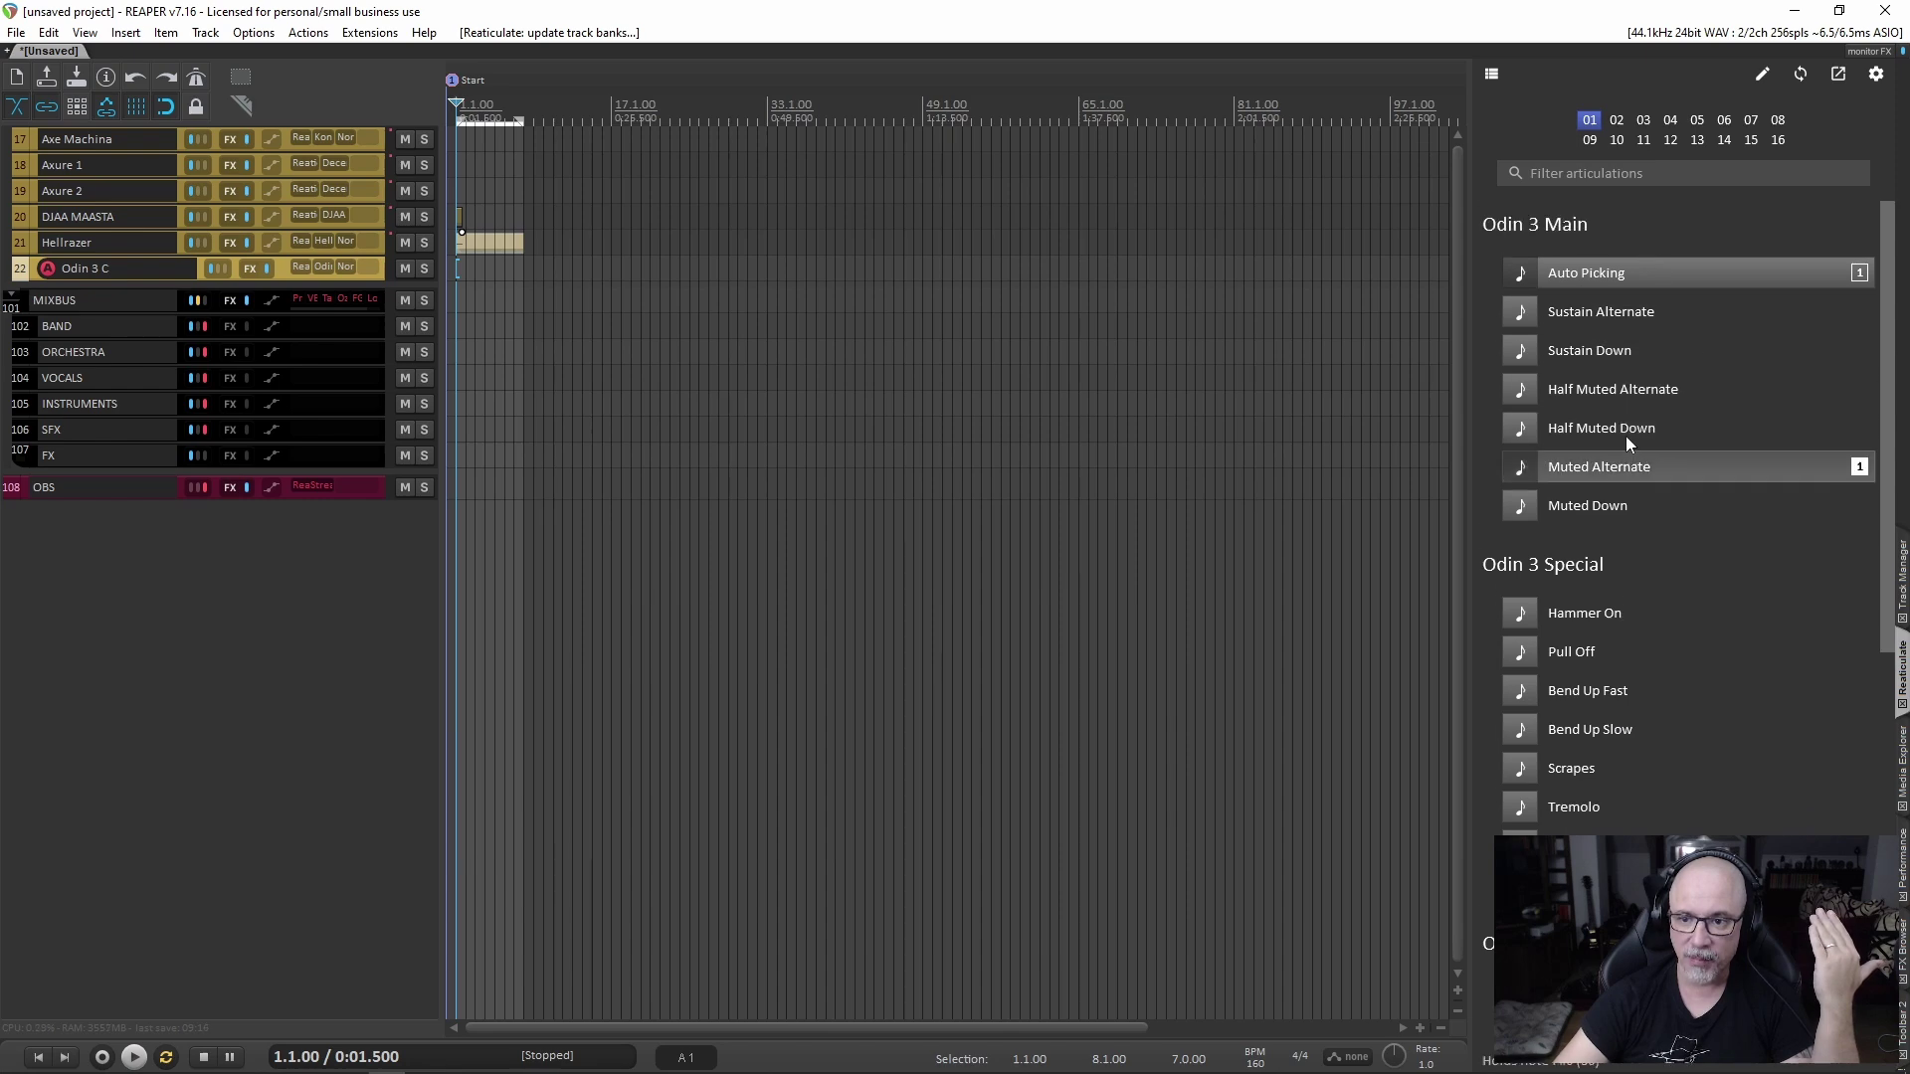
pyautogui.scroll(1, 1689, 440)
pyautogui.scroll(-13, 1690, 477)
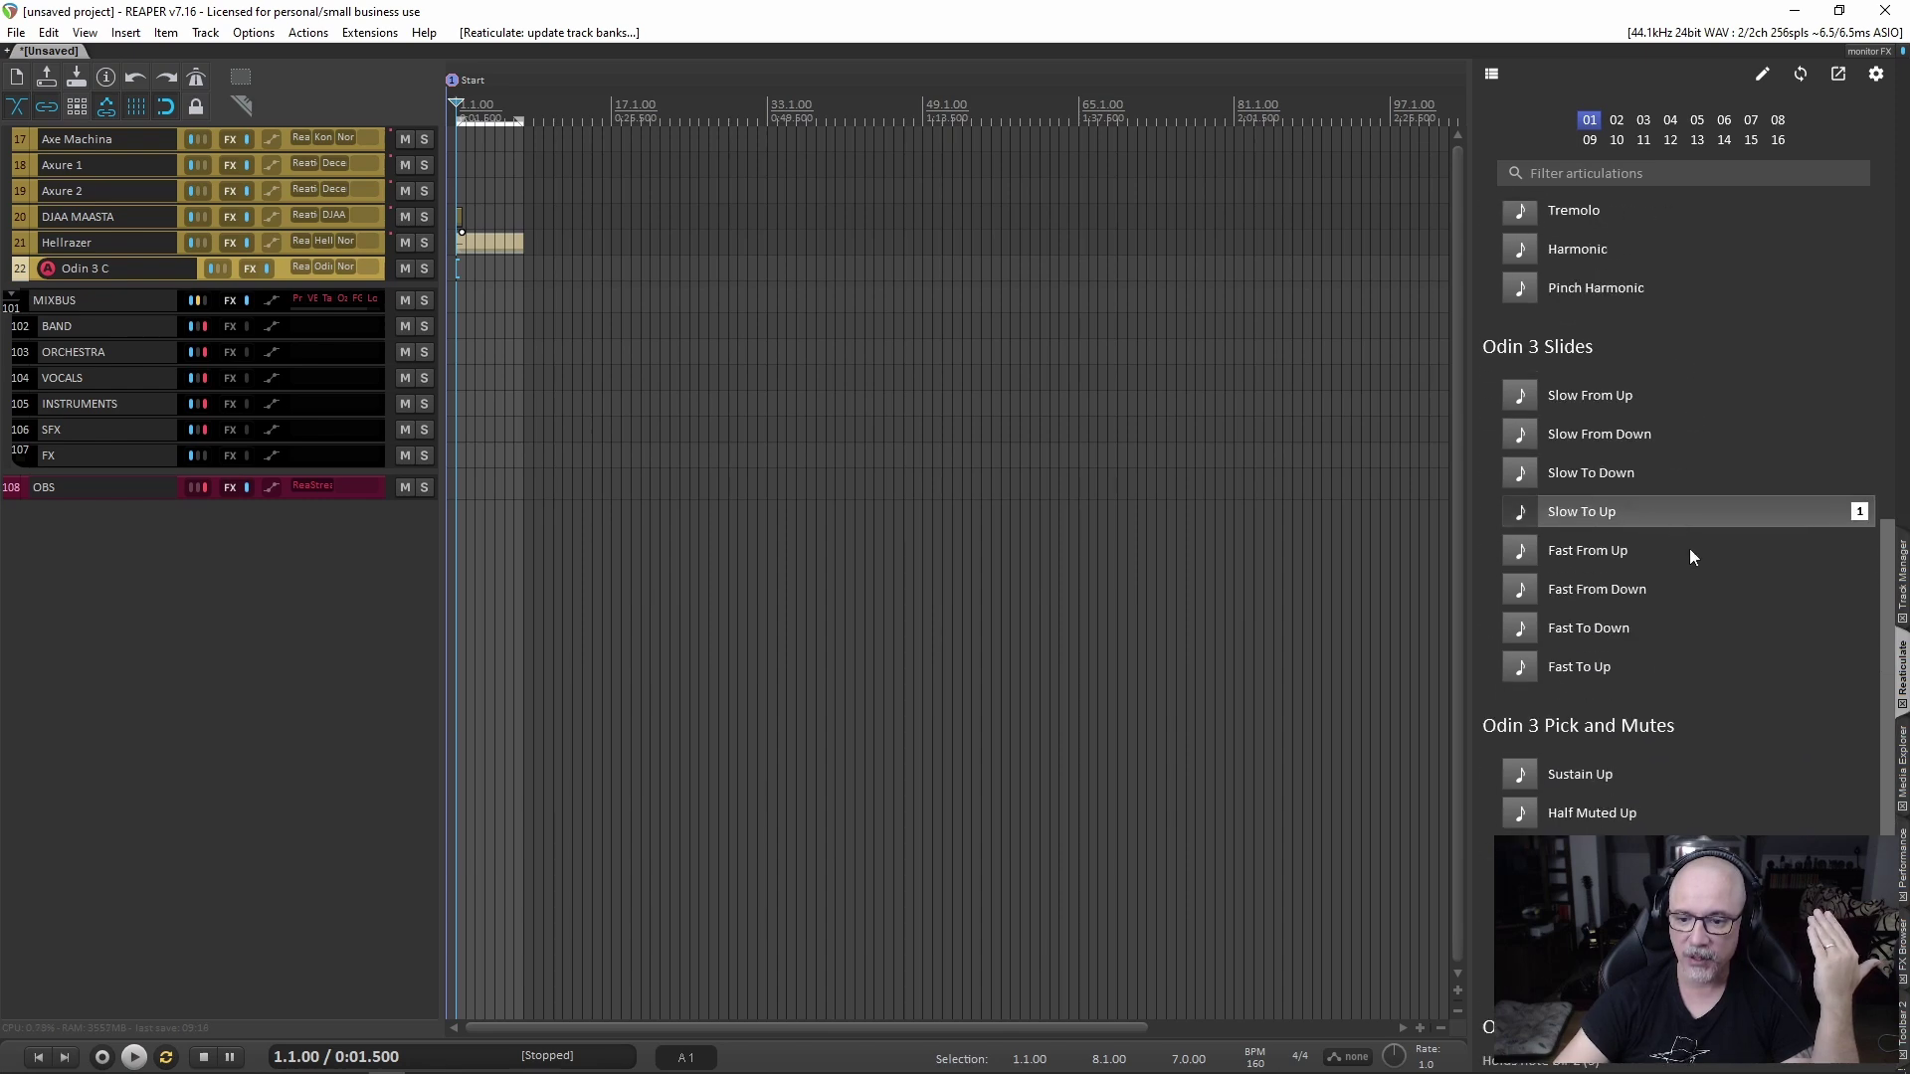
pyautogui.scroll(18, 1671, 418)
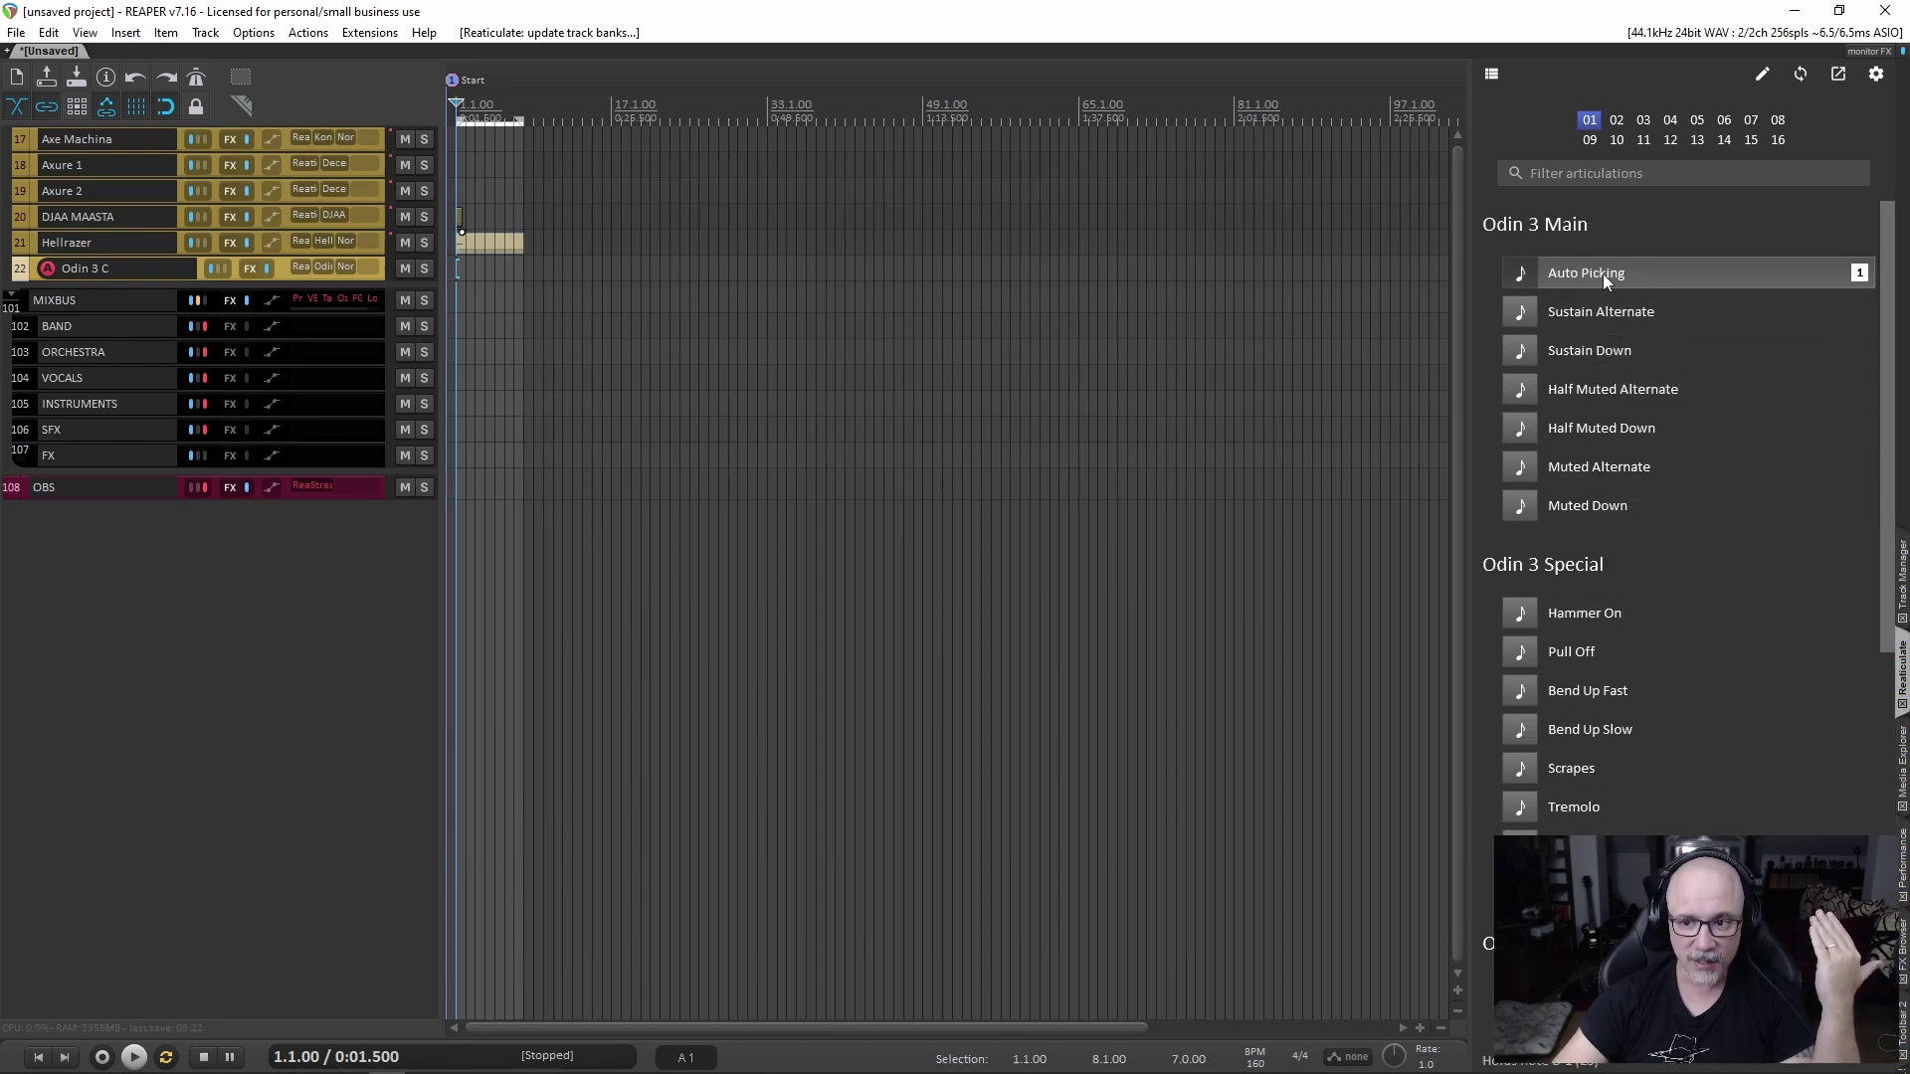
pyautogui.scroll(-6, 1681, 378)
pyautogui.scroll(1, 1669, 467)
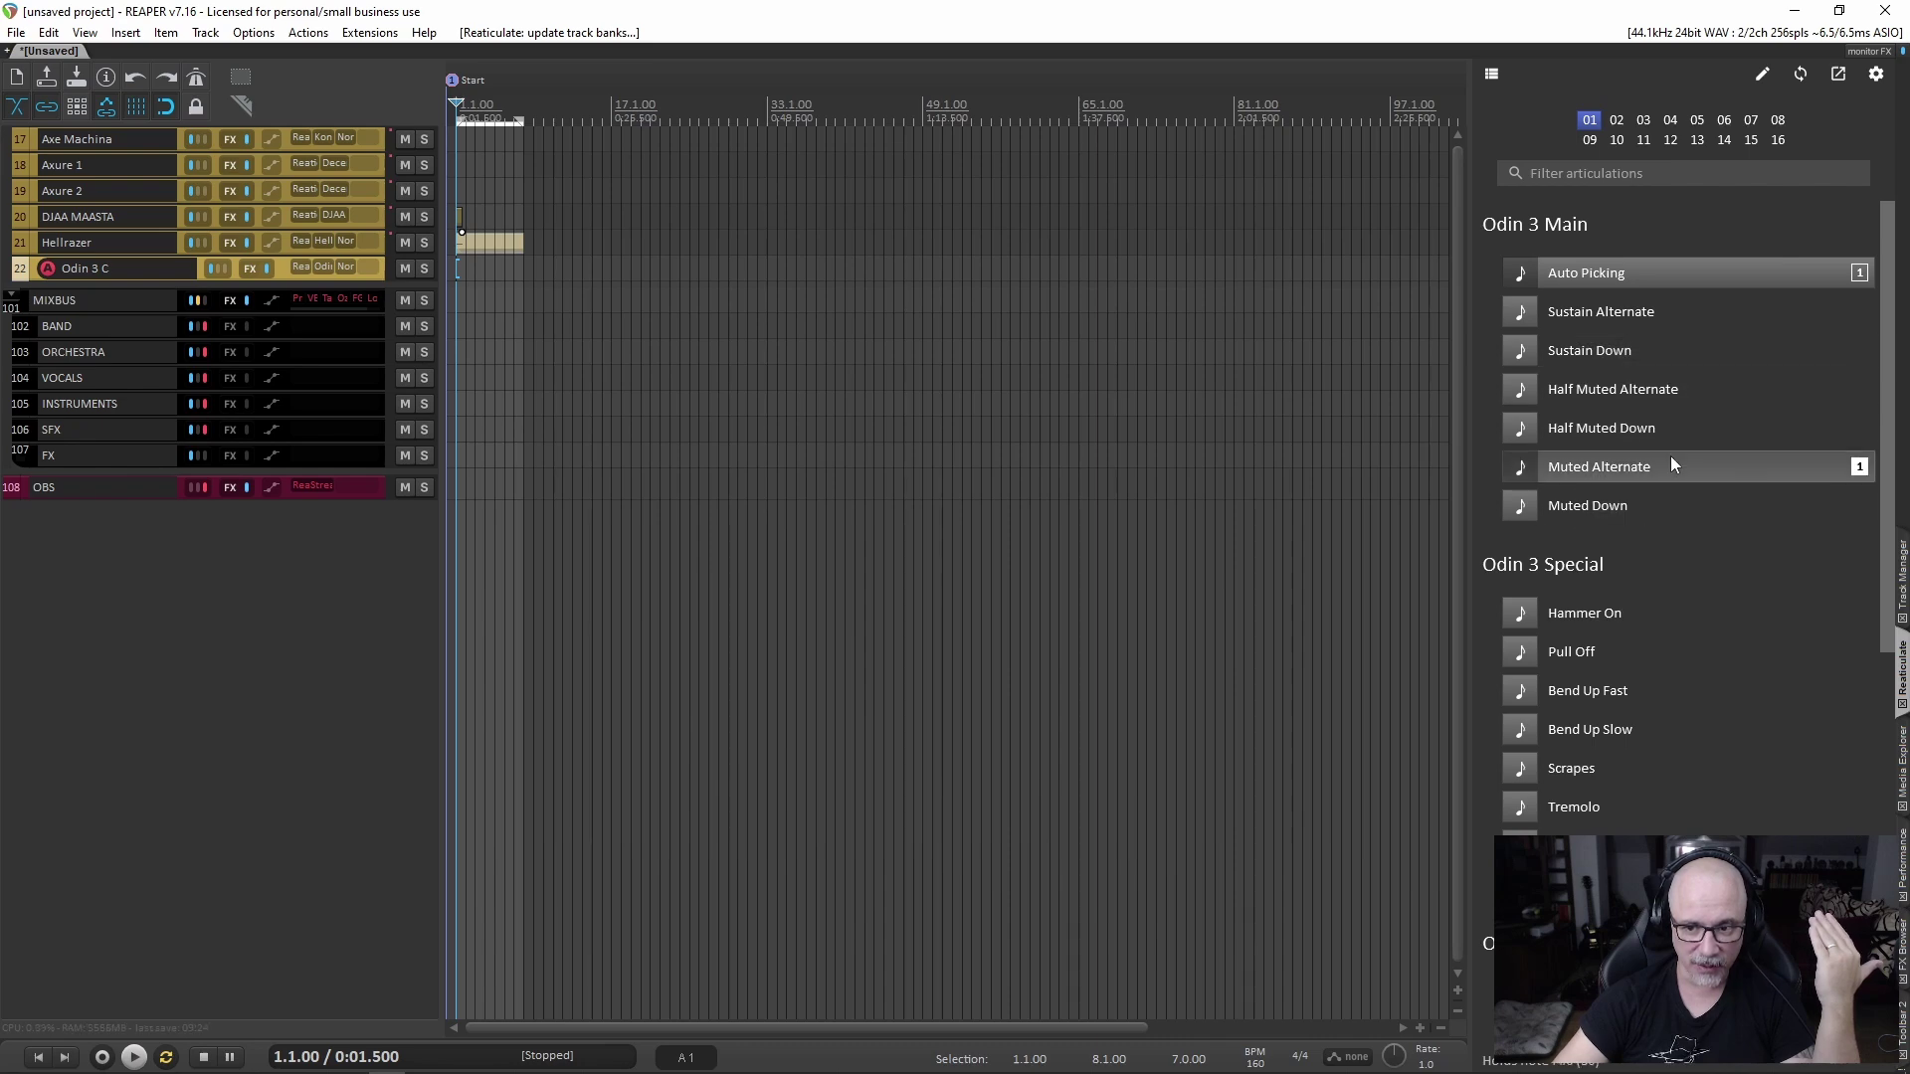
pyautogui.scroll(-15, 1667, 477)
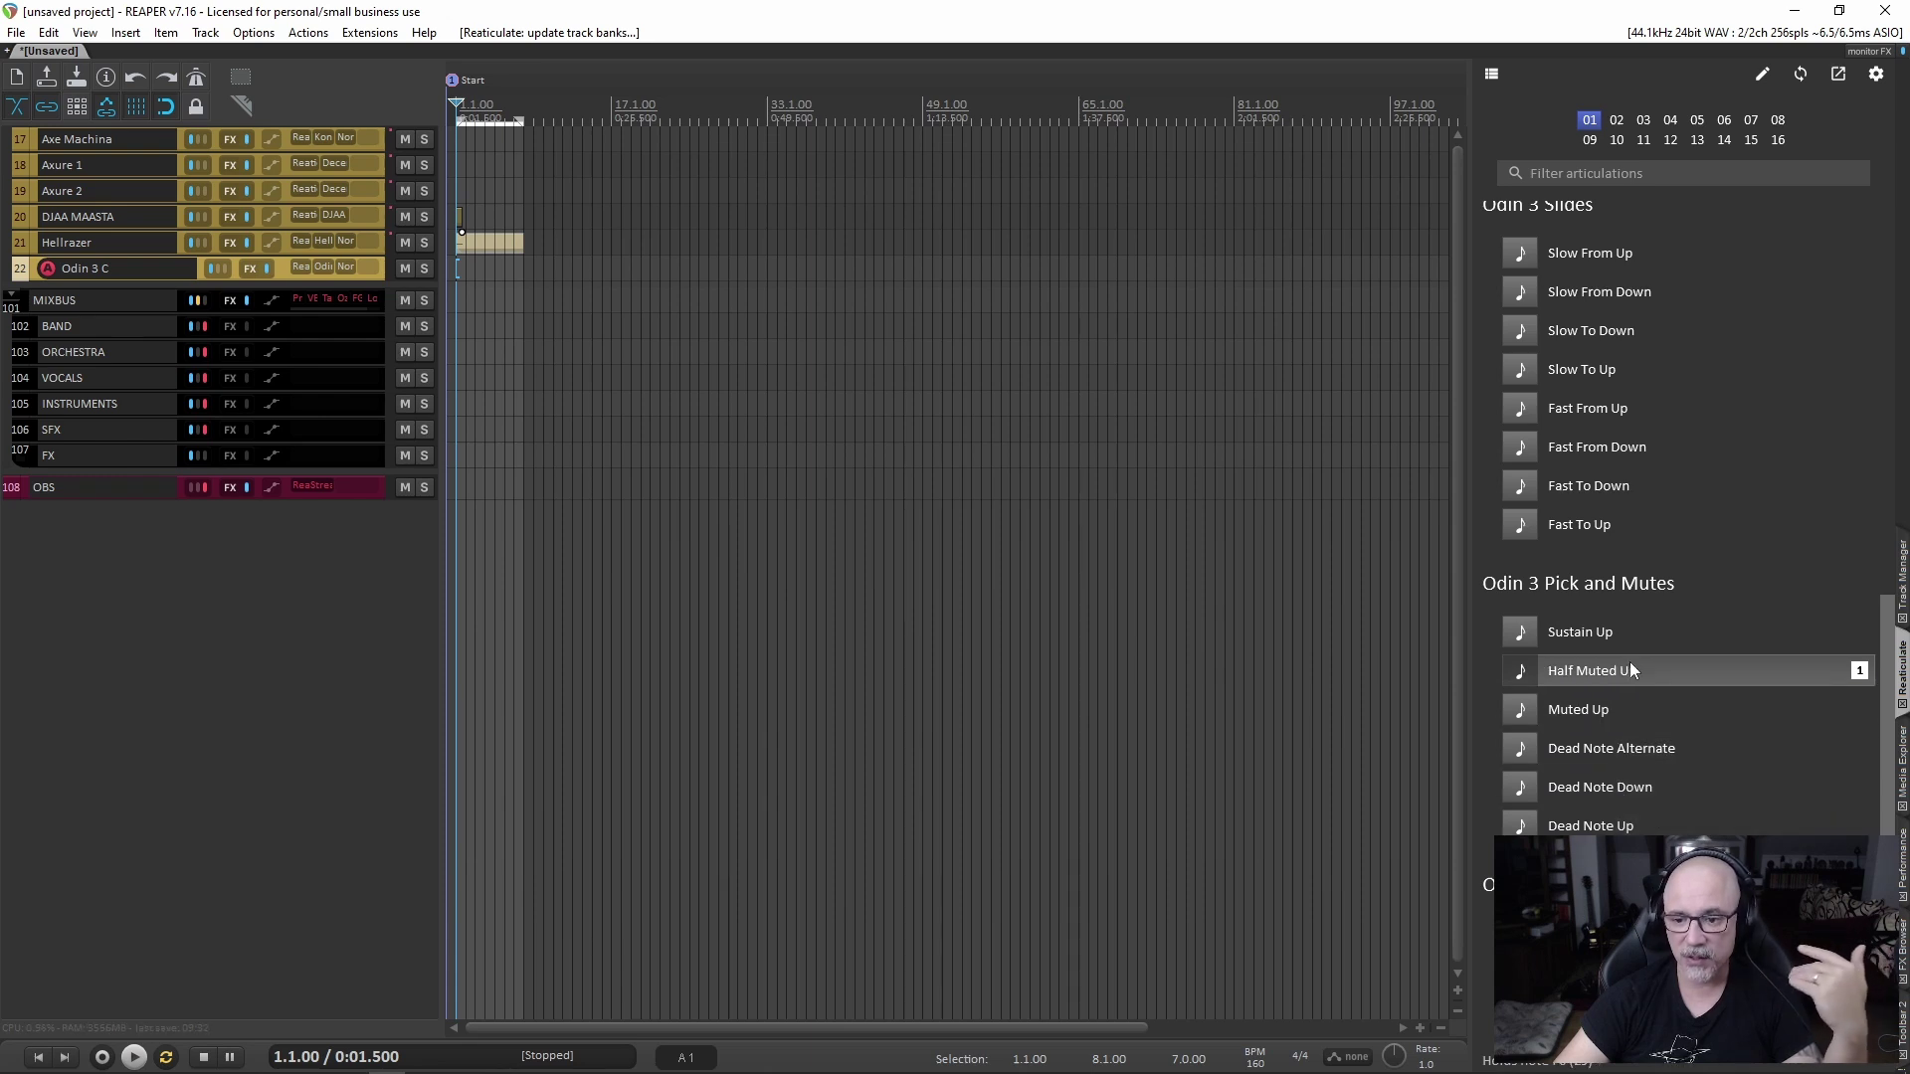
pyautogui.click(1641, 634)
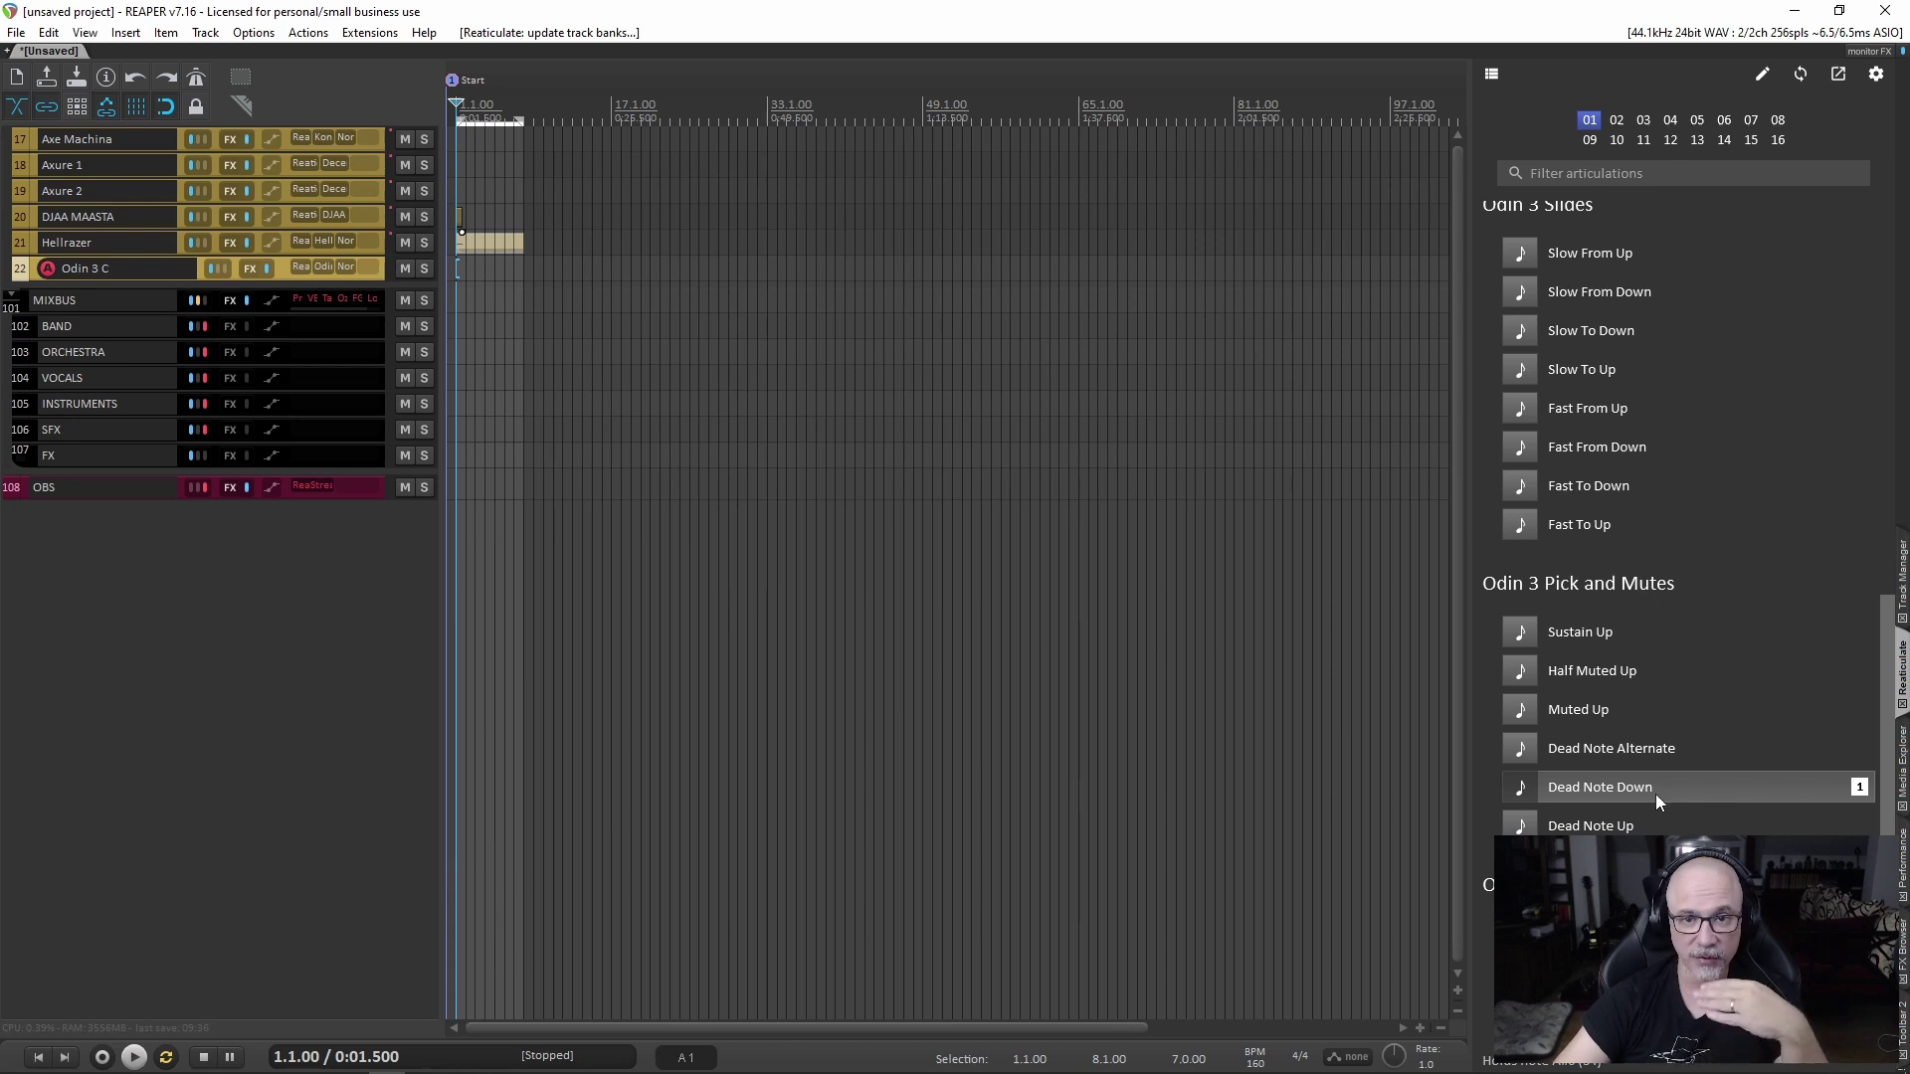
pyautogui.scroll(10, 1655, 794)
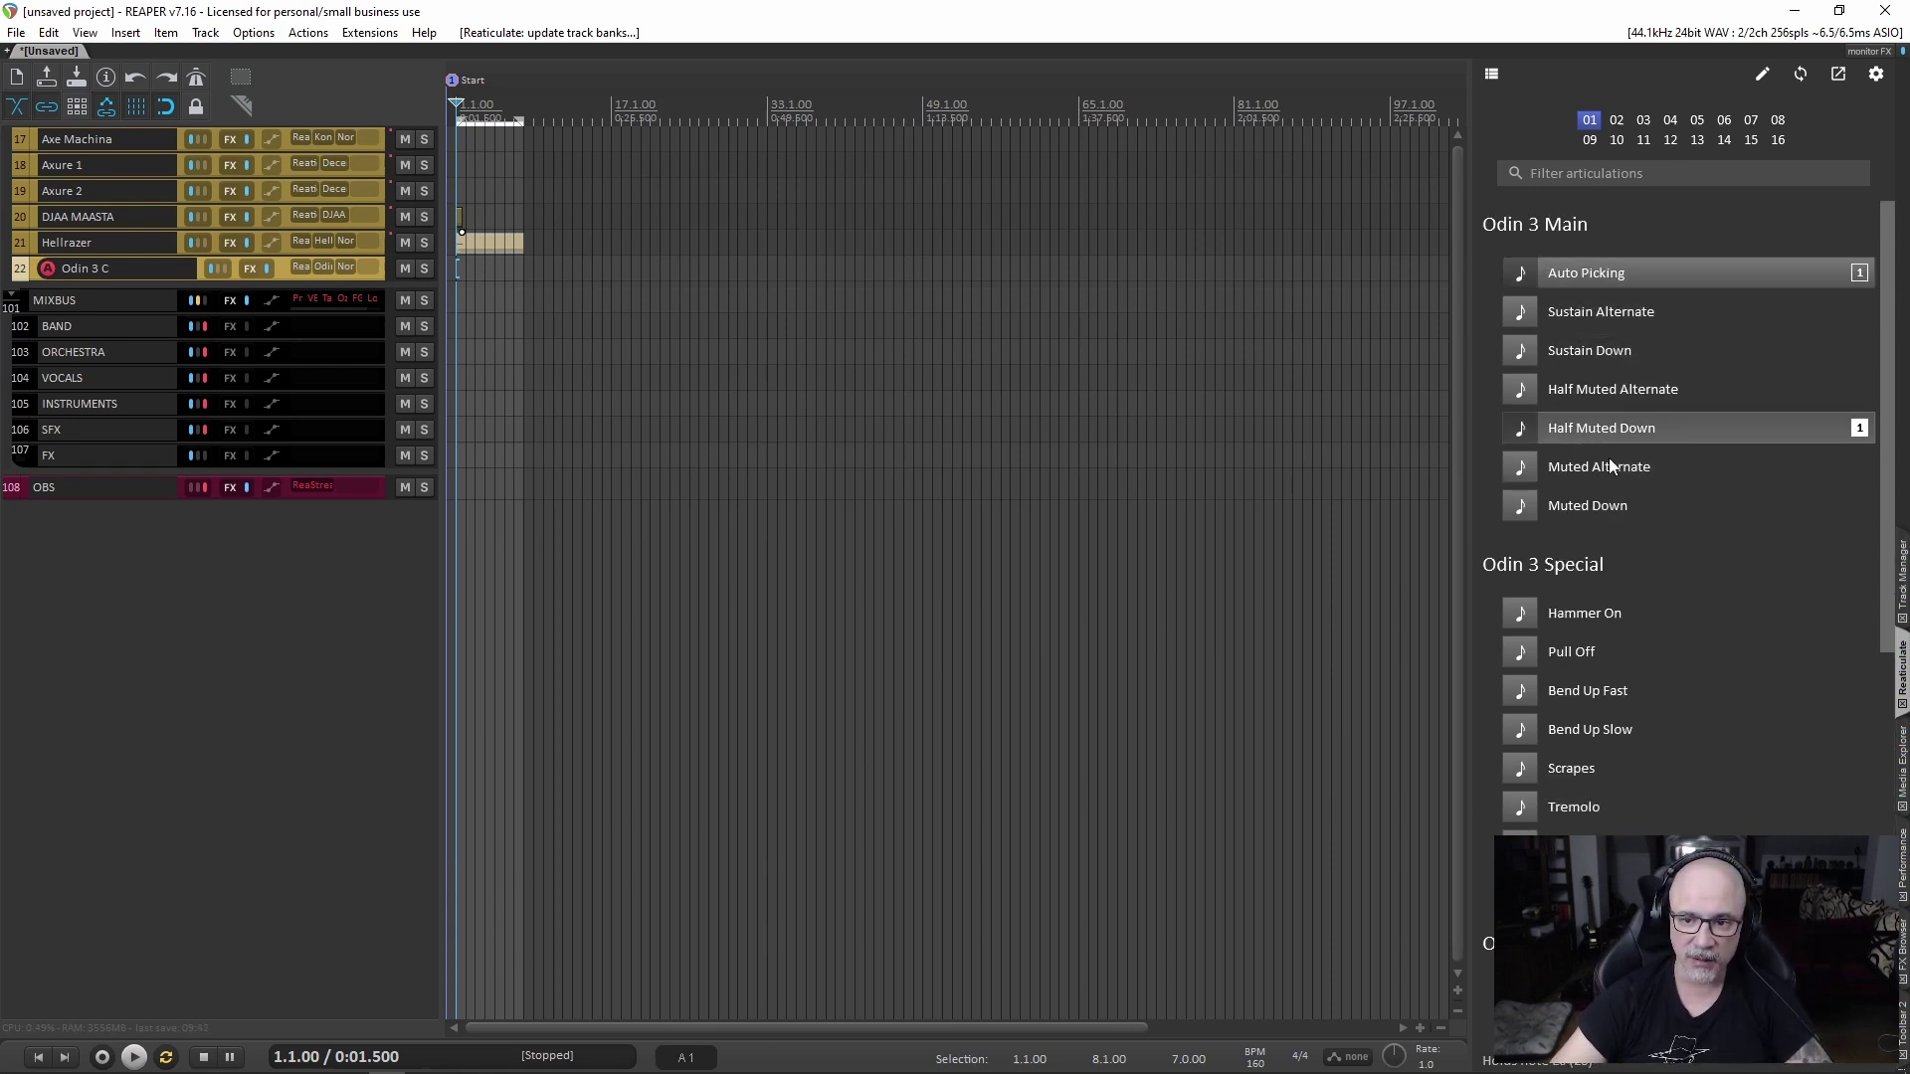
pyautogui.click(1547, 274)
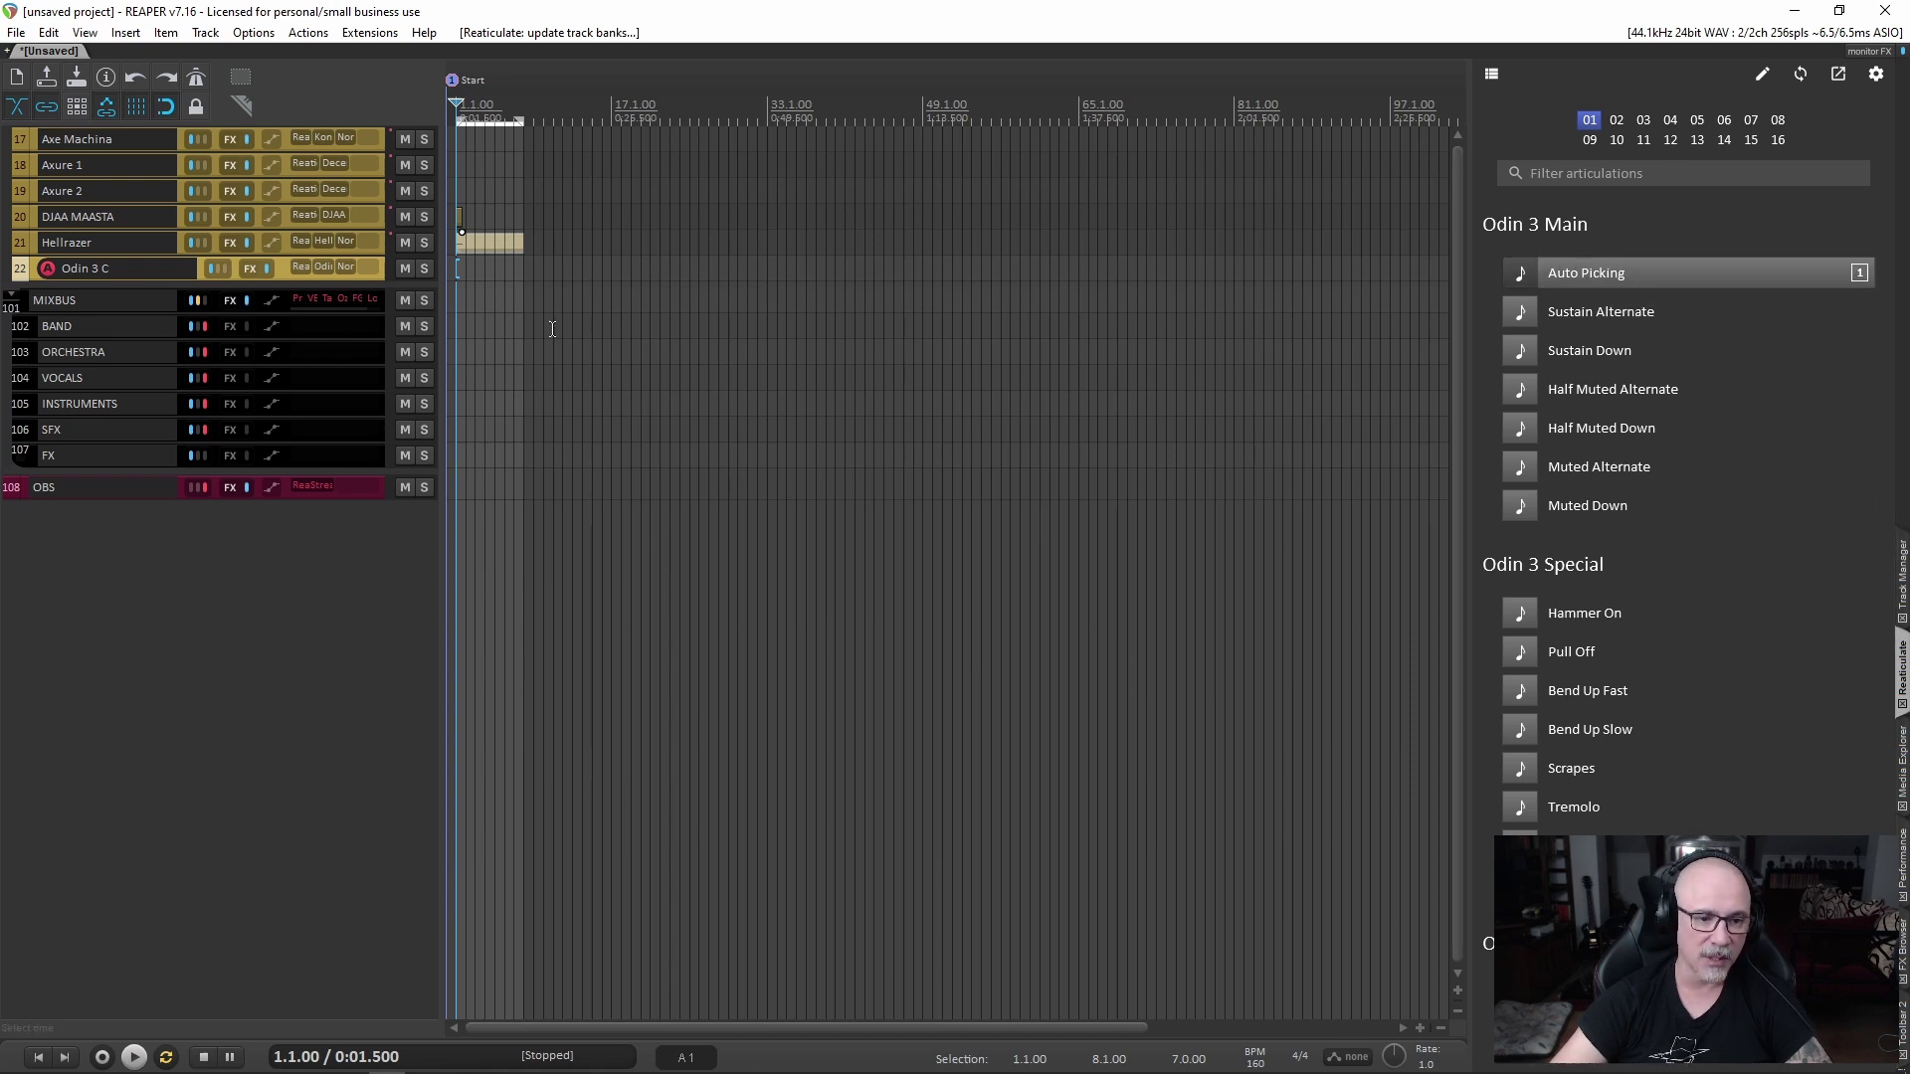
# Open Odin 3 C's Odin III instrument, move and enlarge its window, and activate Pull Off
pyautogui.click(323, 267)
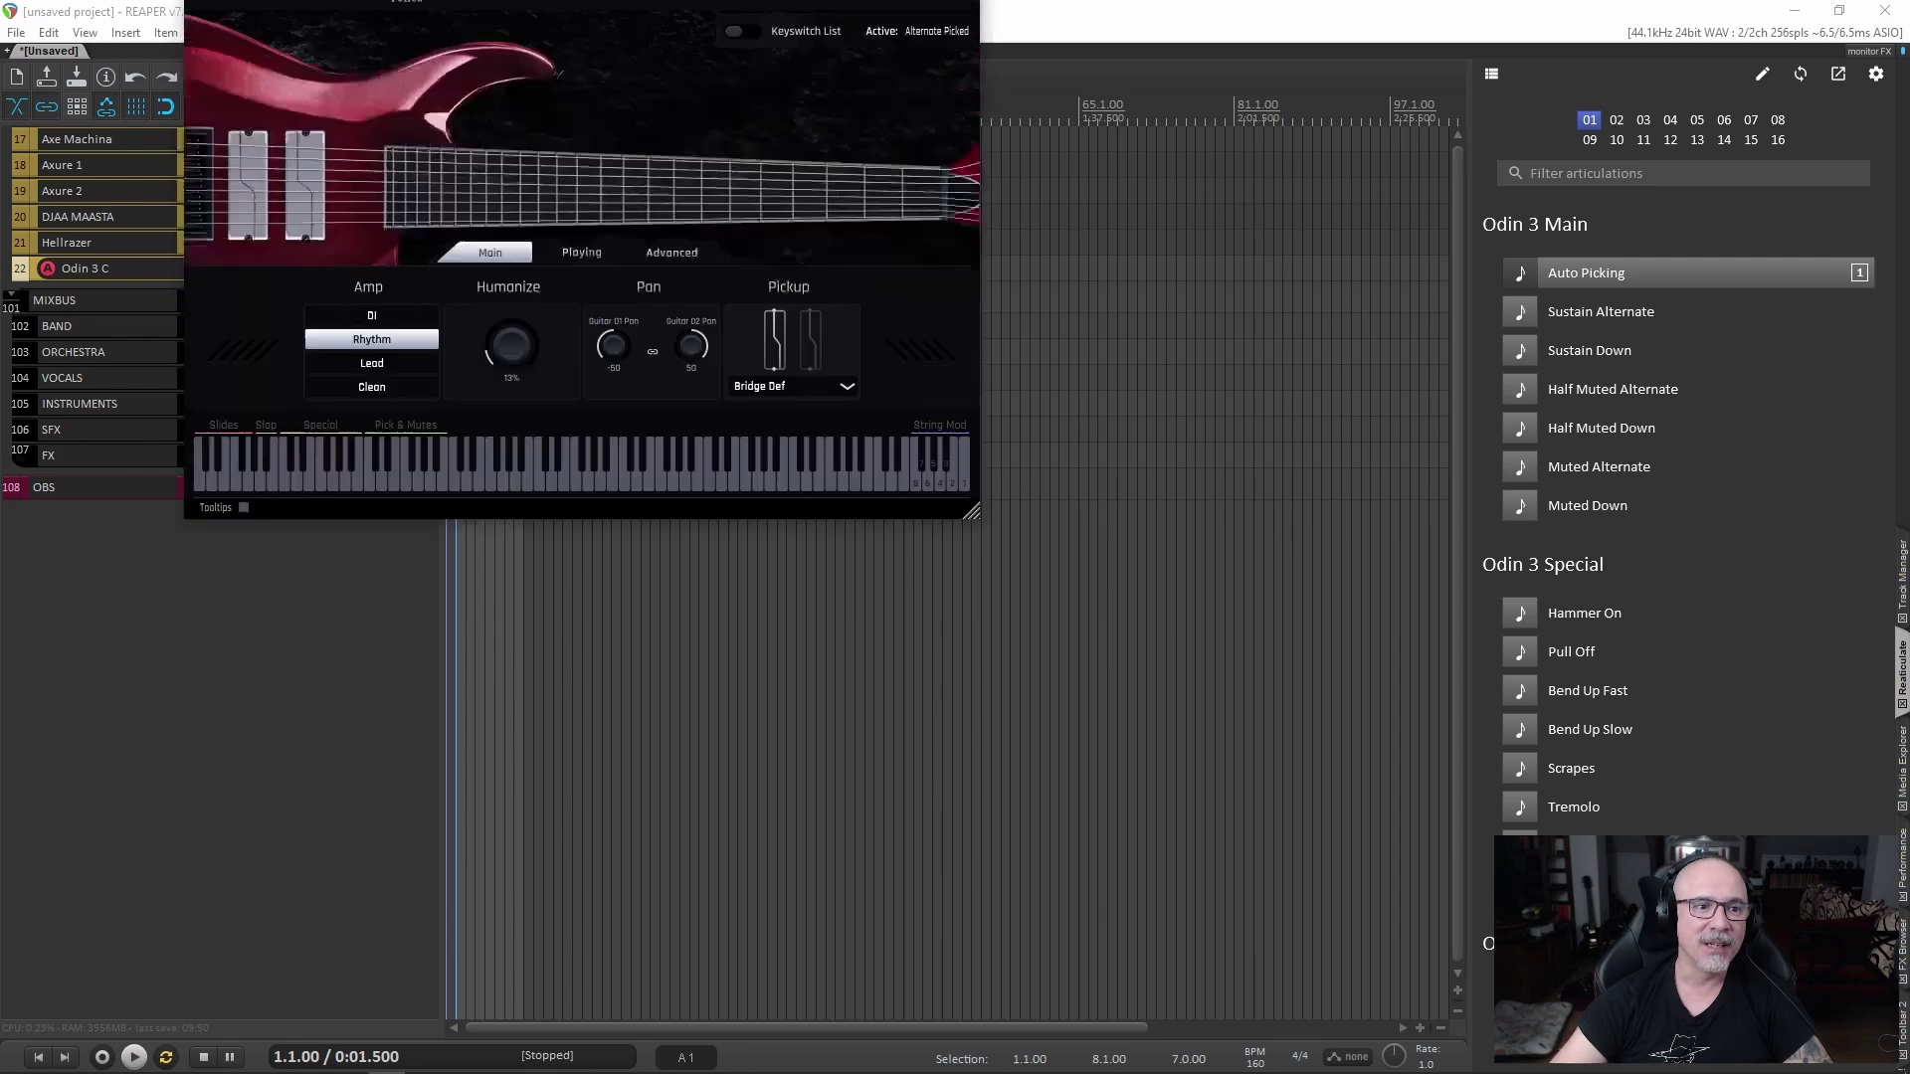
pyautogui.moveTo(370, 12); pyautogui.dragTo(390, 54)
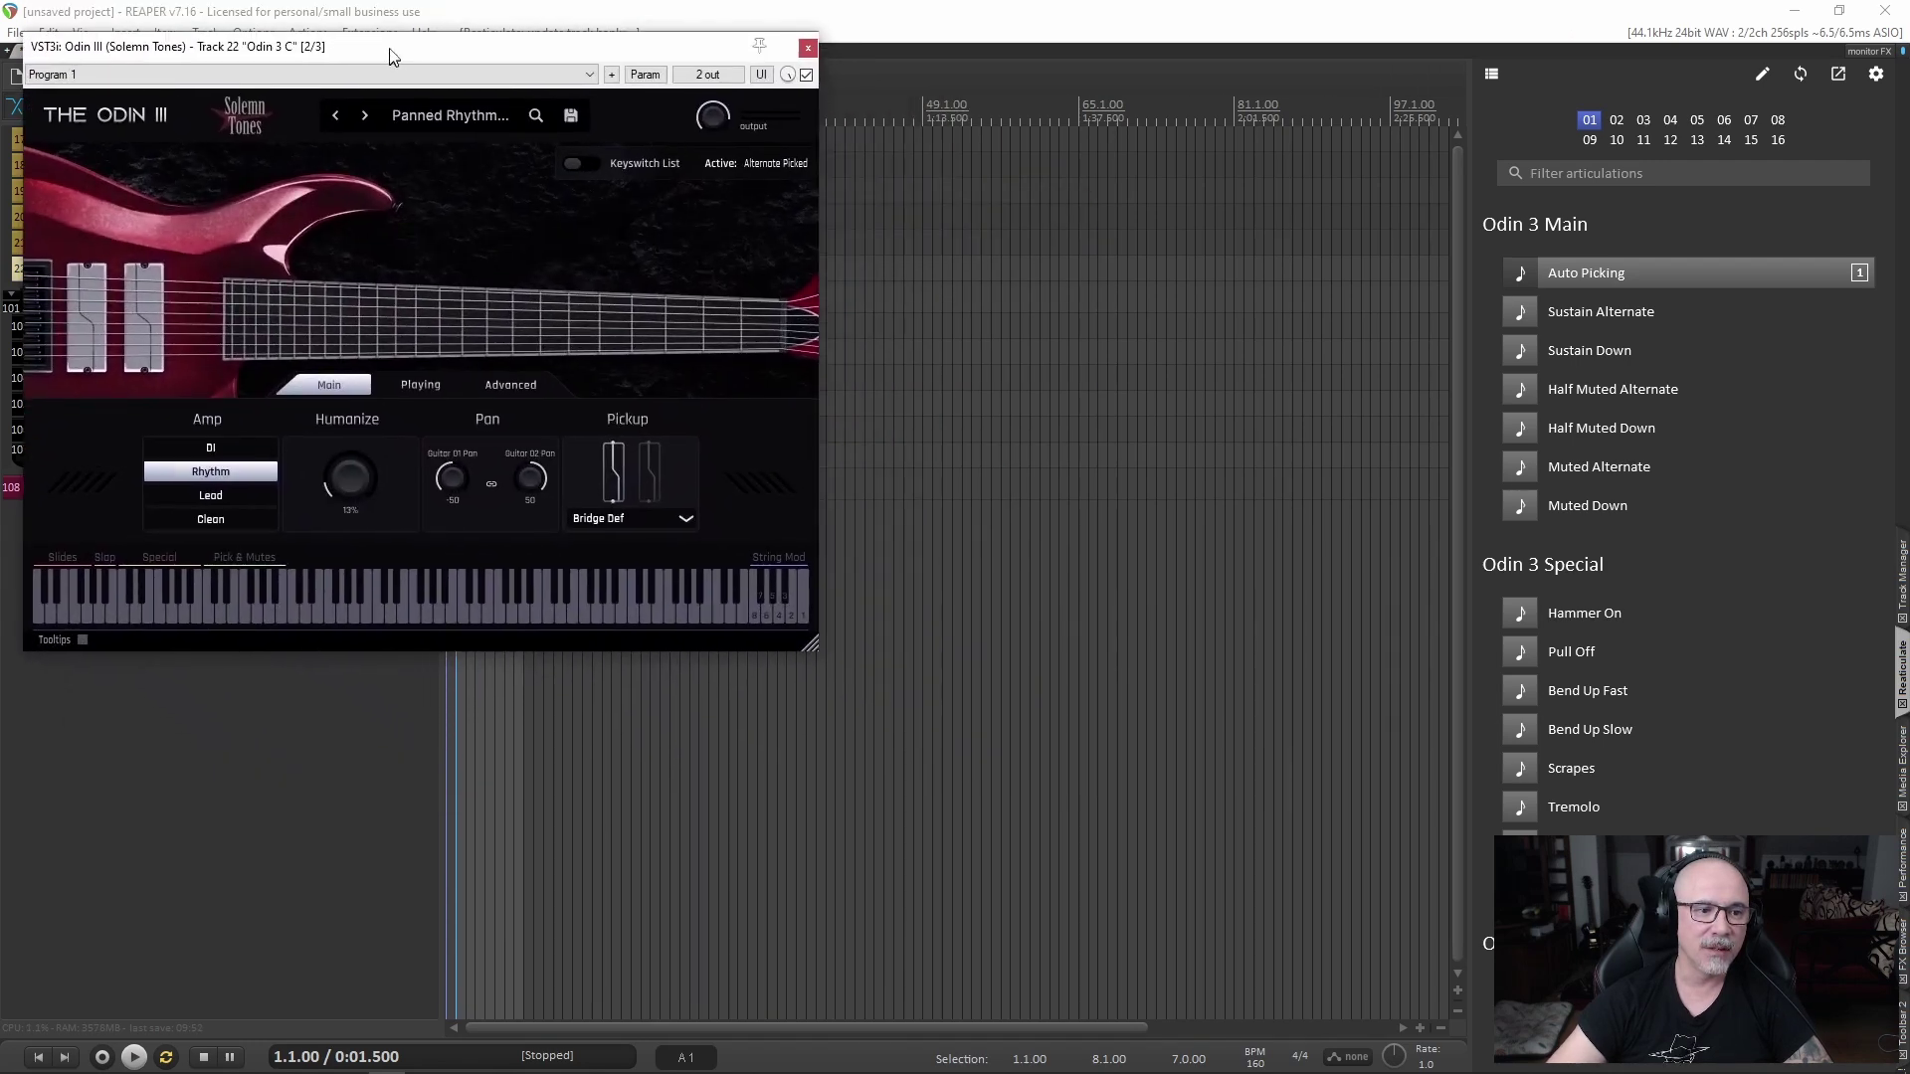
pyautogui.moveTo(813, 645); pyautogui.dragTo(1348, 1020)
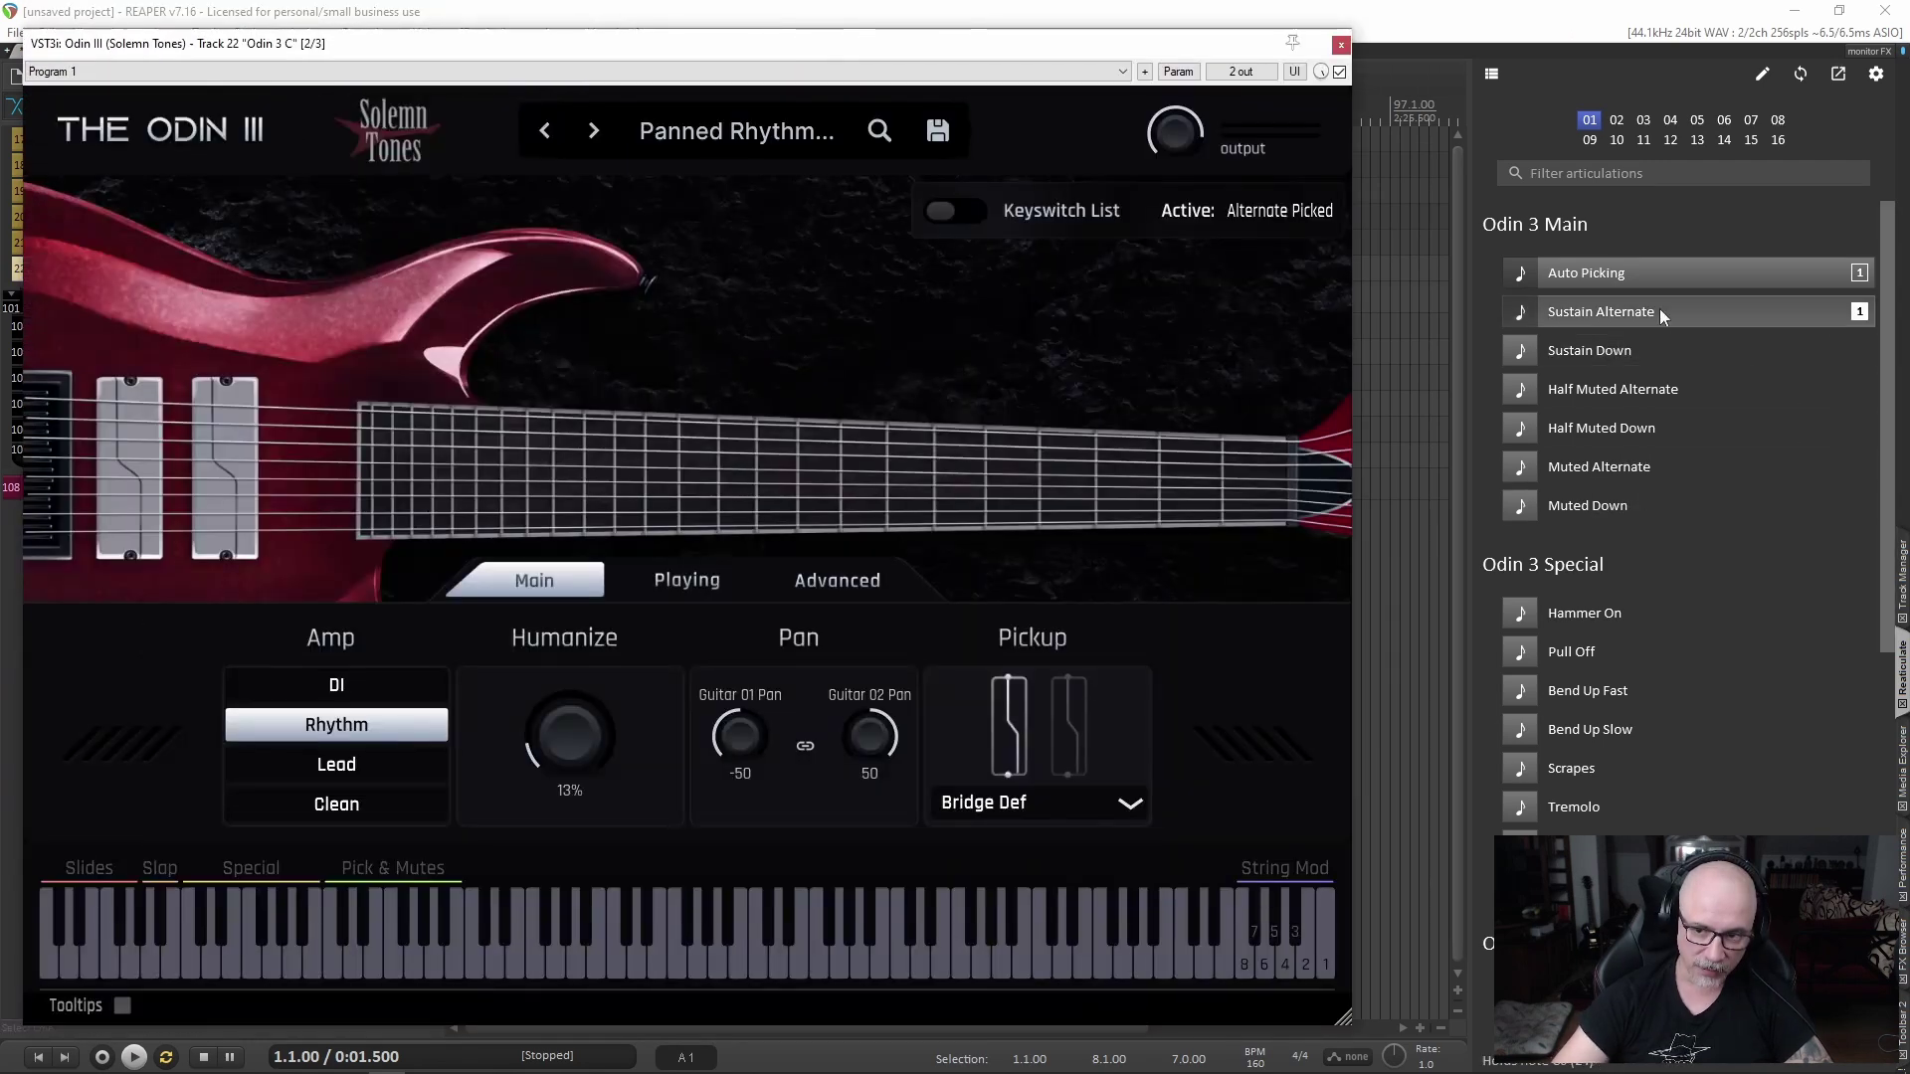
pyautogui.click(1606, 654)
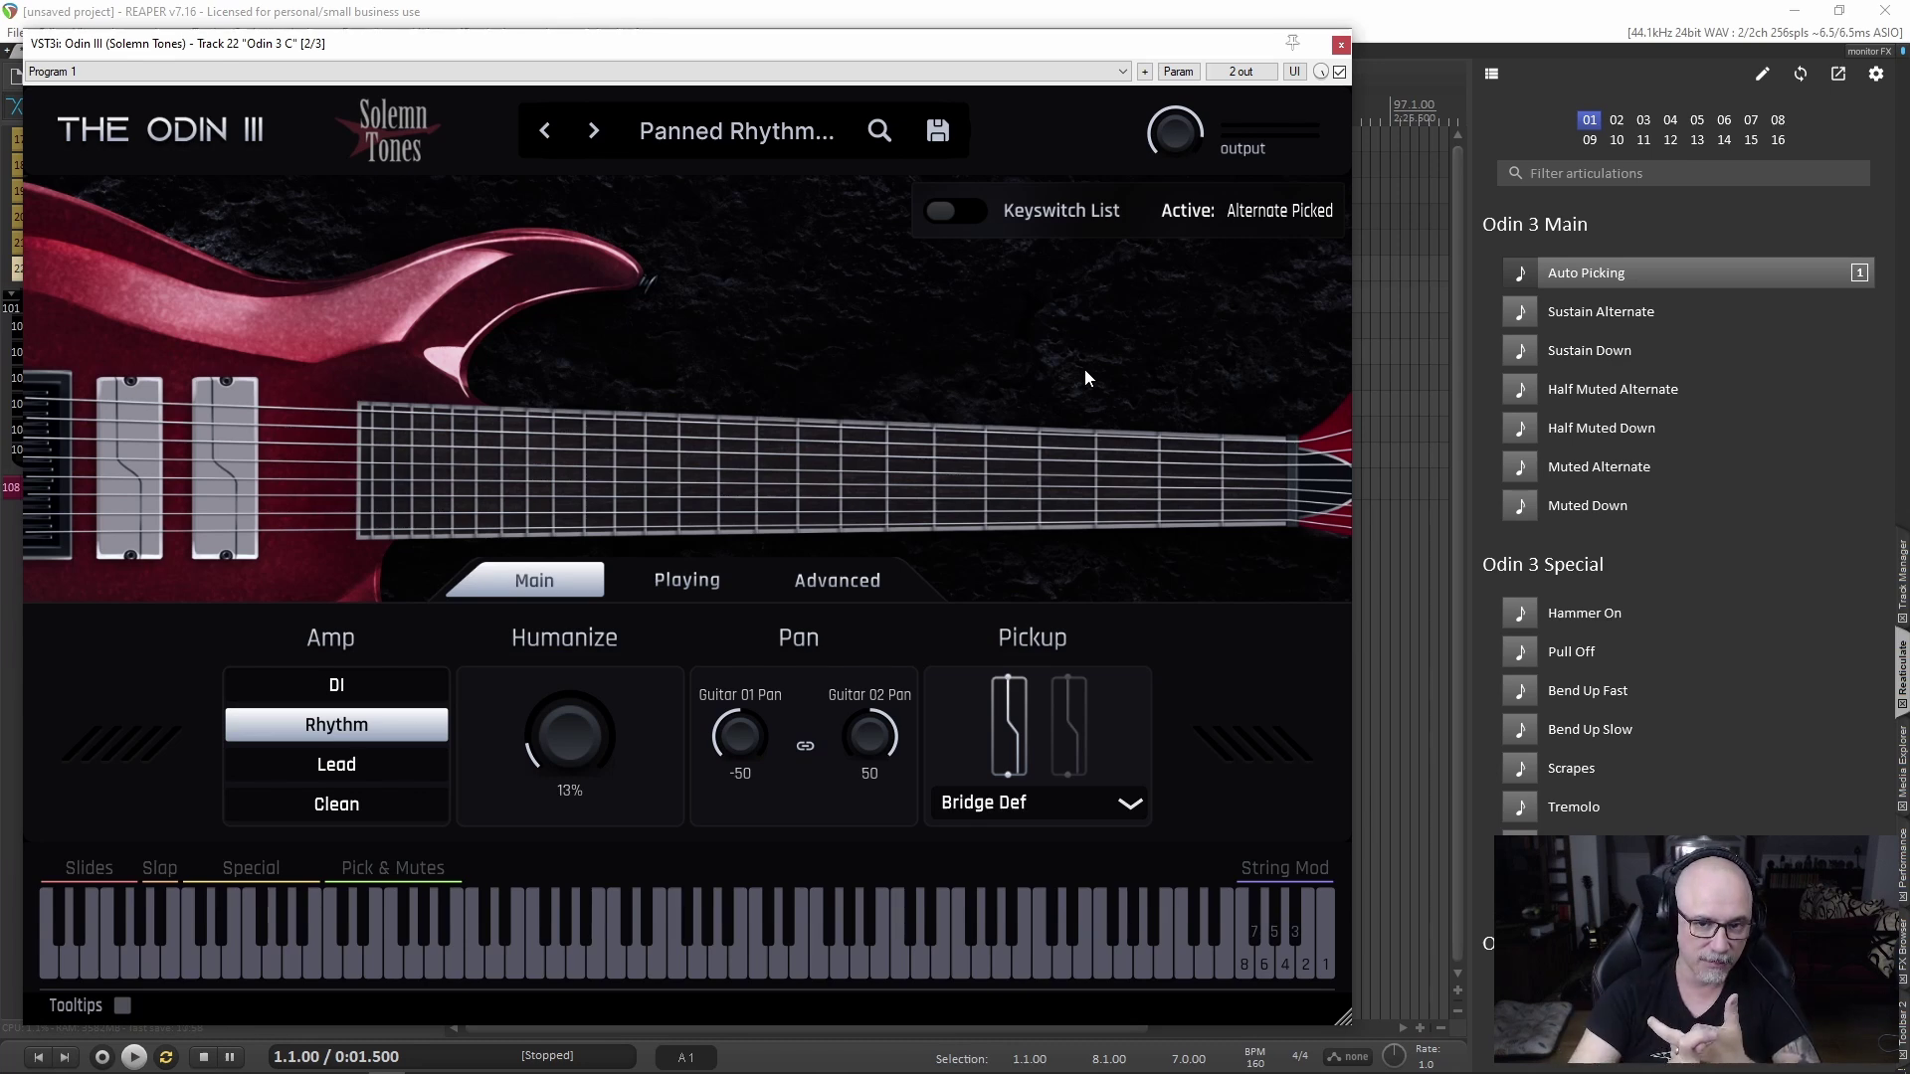
# Switch through Auto Picking, Sustain Alternate, Sustain Down and back to Auto Picking, checking Odin's readout
pyautogui.click(1619, 274)
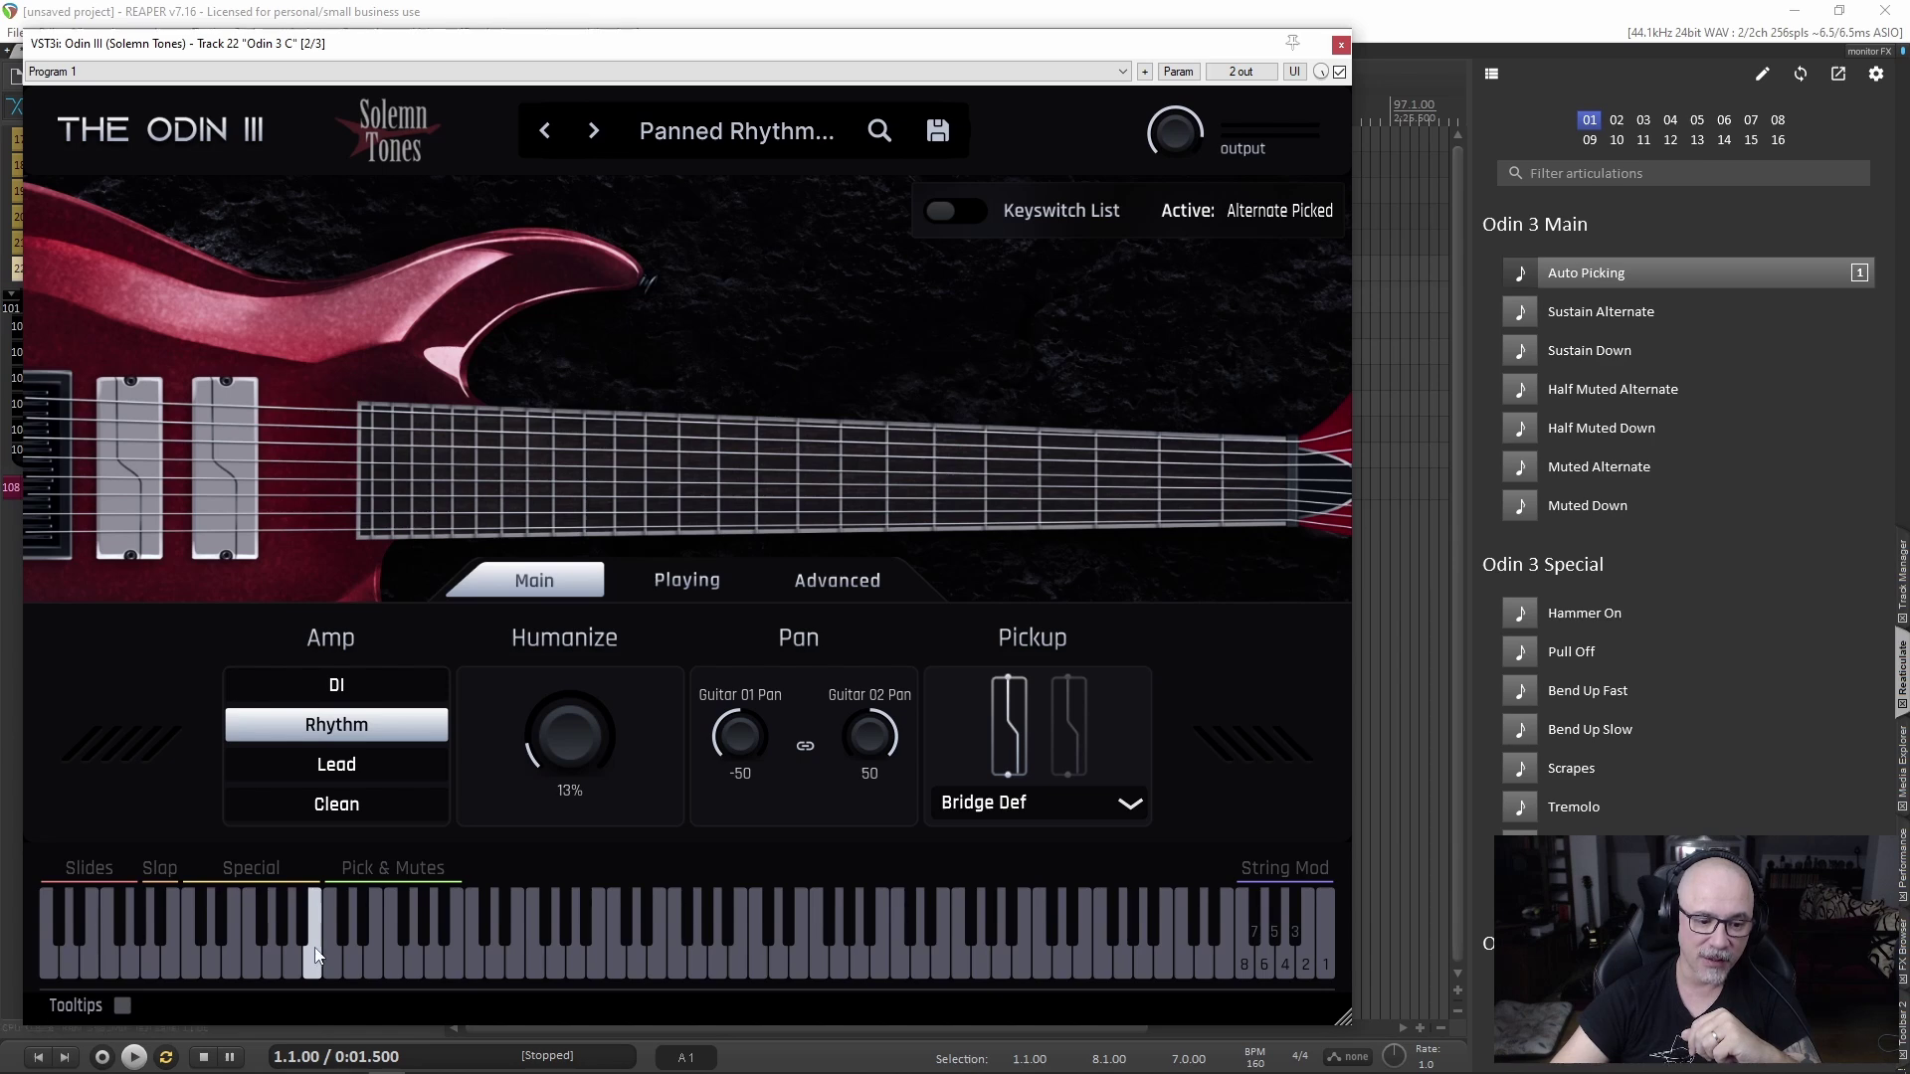
pyautogui.click(1603, 314)
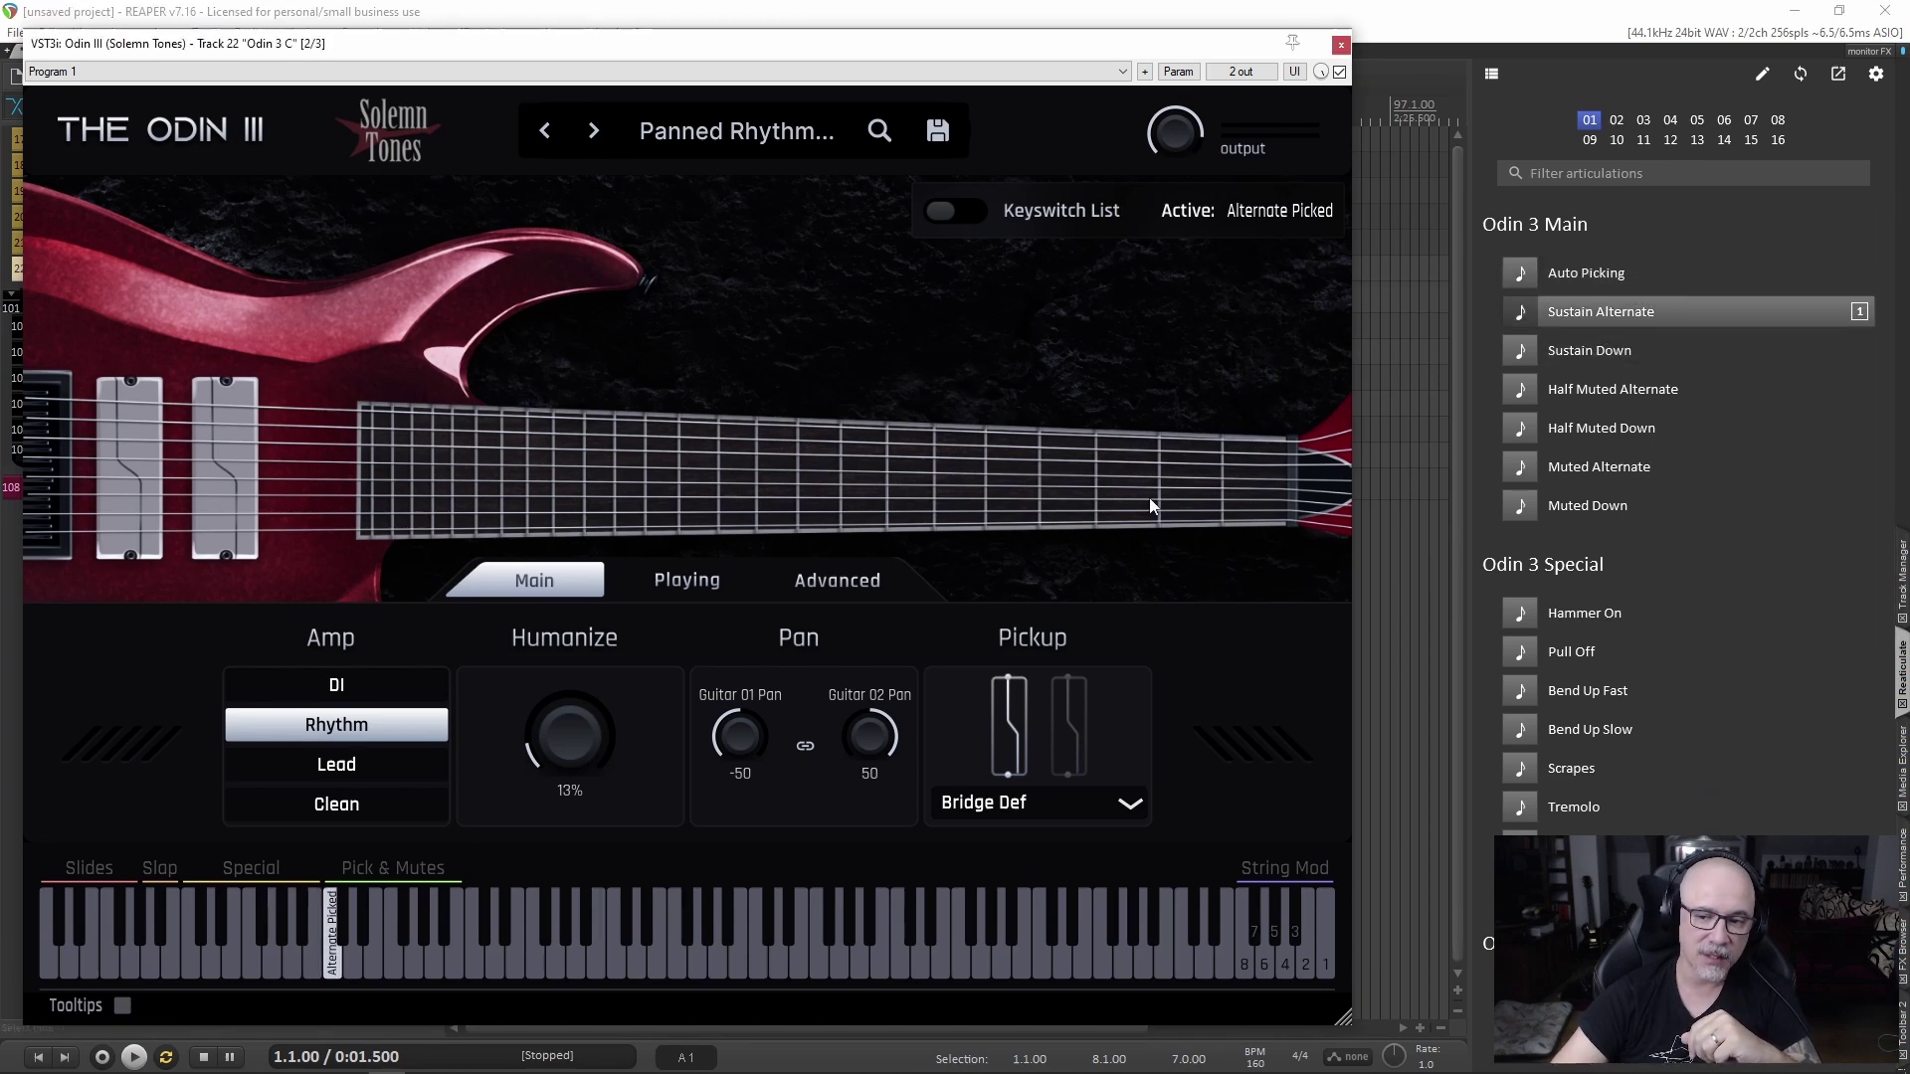
pyautogui.click(343, 915)
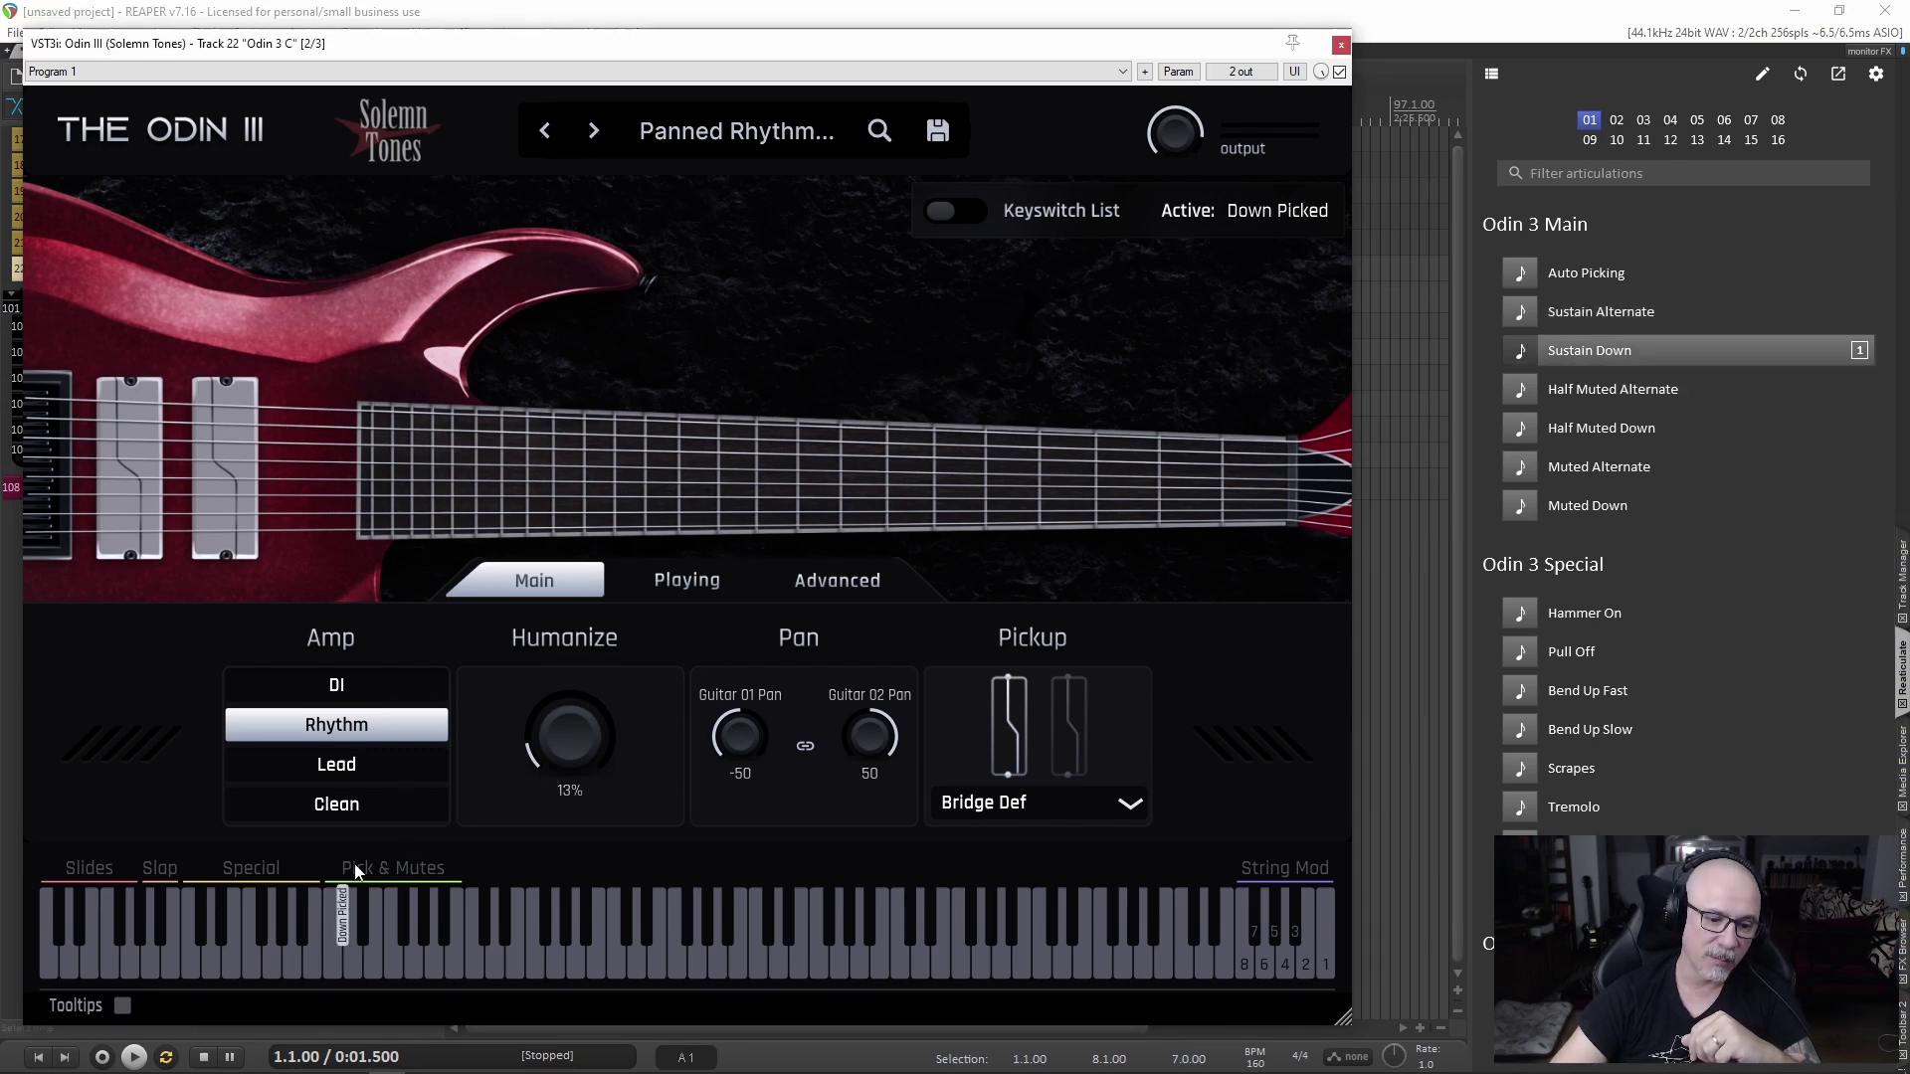
pyautogui.click(1601, 272)
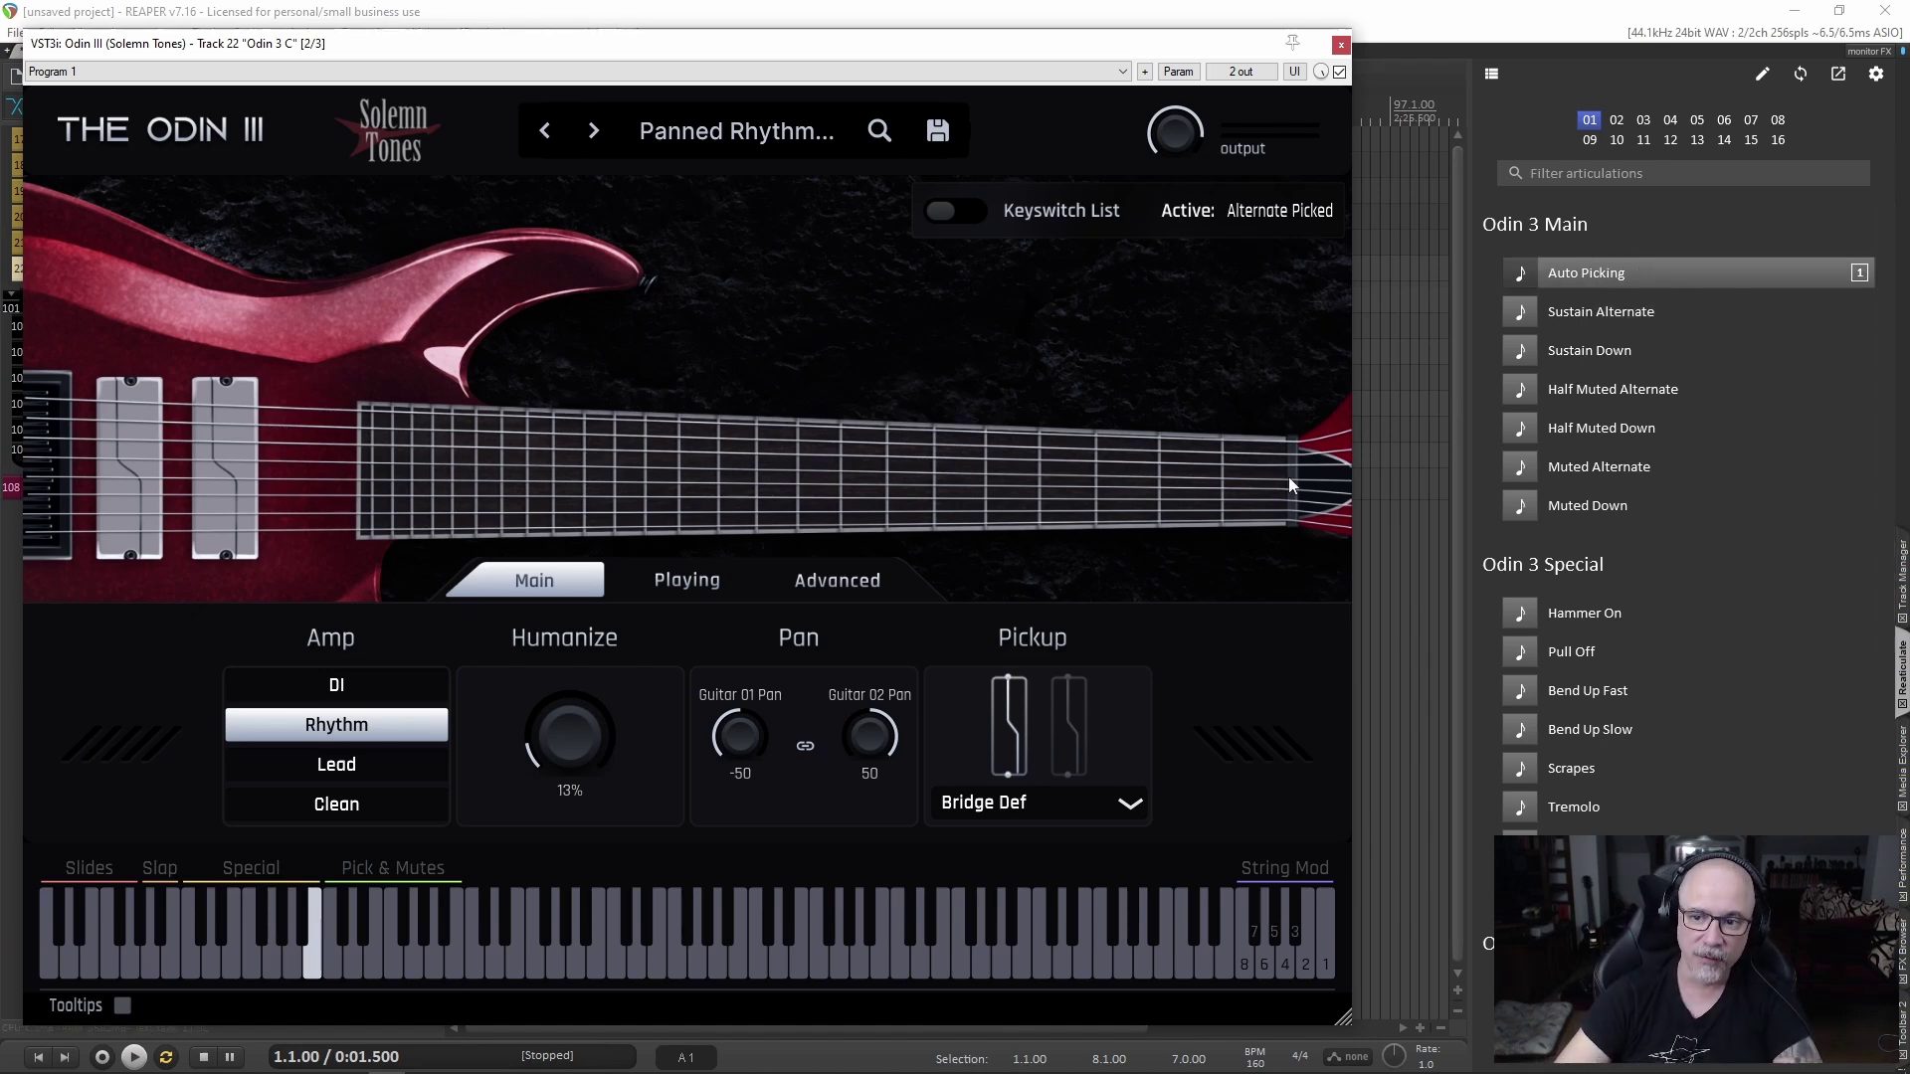
# Audition the muted articulations: Half Muted Alternate, Muted Down and Half Muted Down
pyautogui.click(1641, 389)
pyautogui.click(1715, 498)
pyautogui.click(1694, 426)
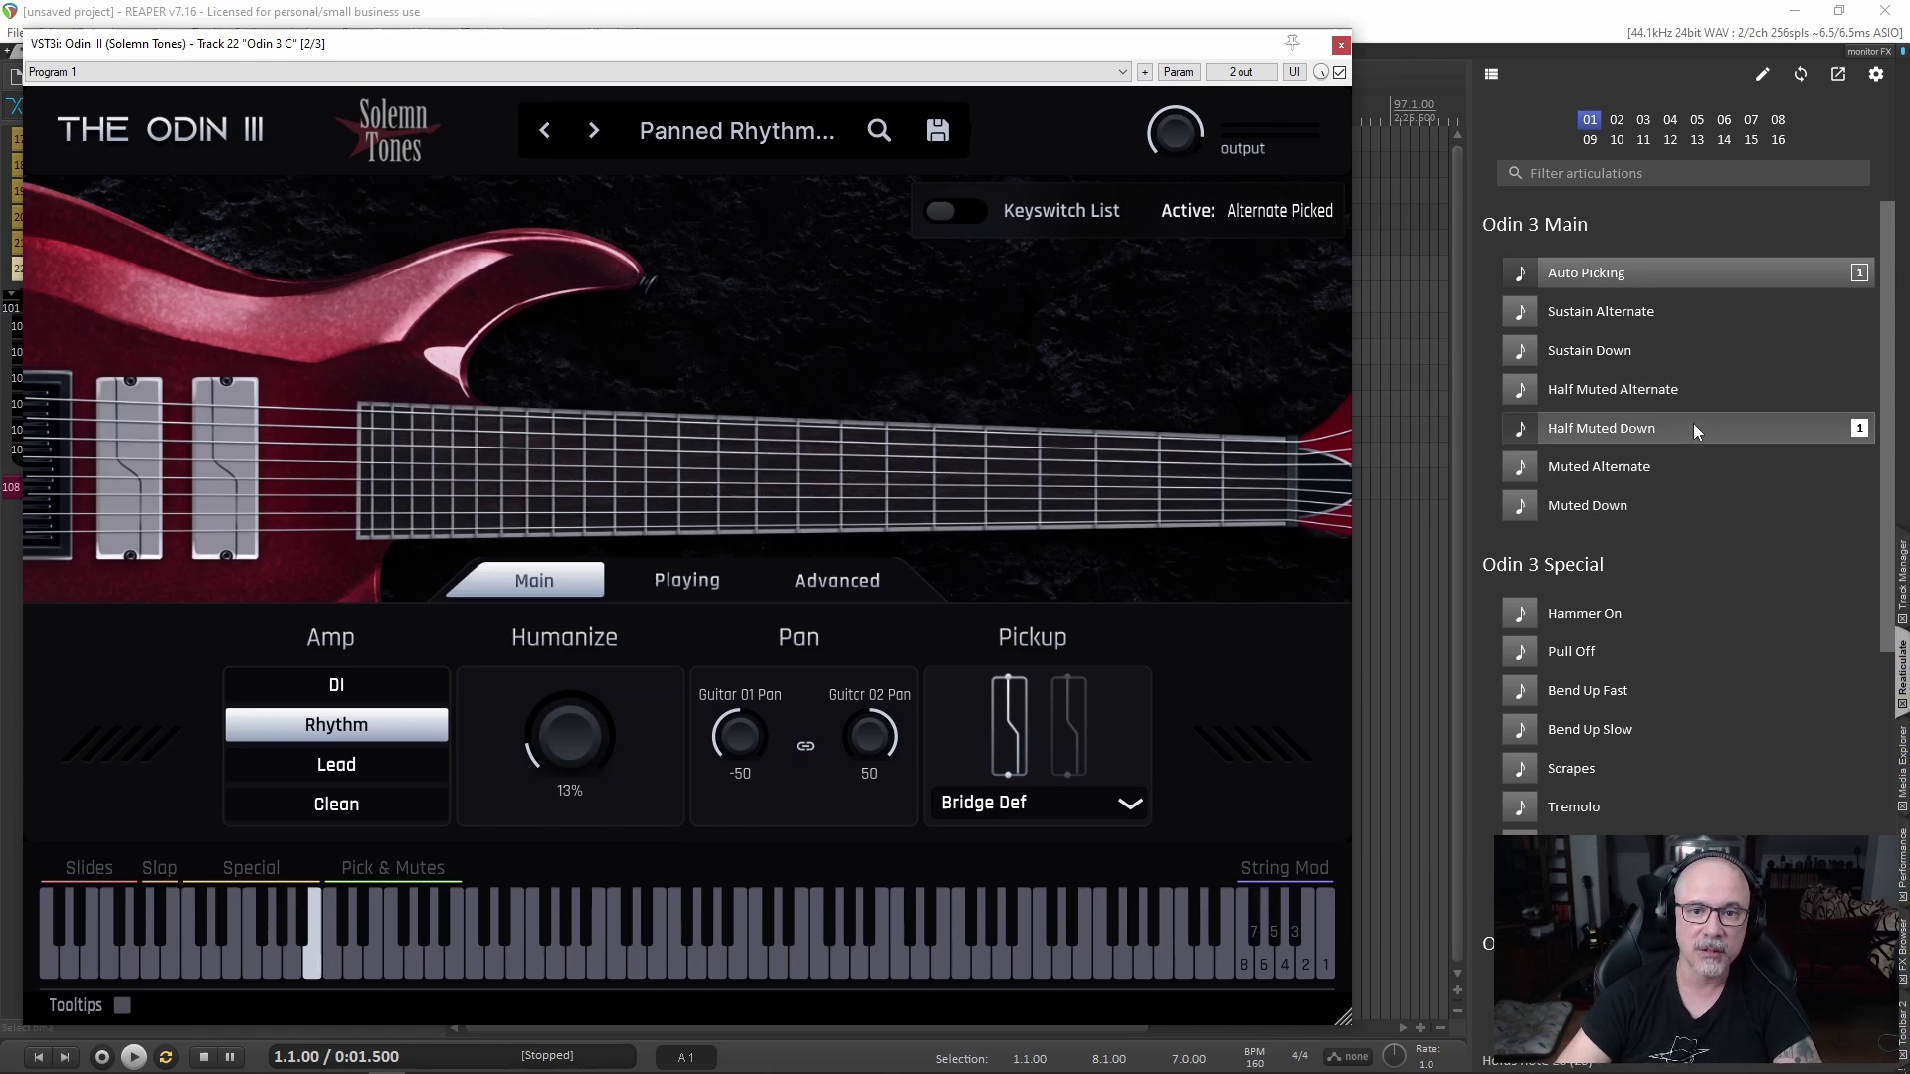
pyautogui.click(1715, 505)
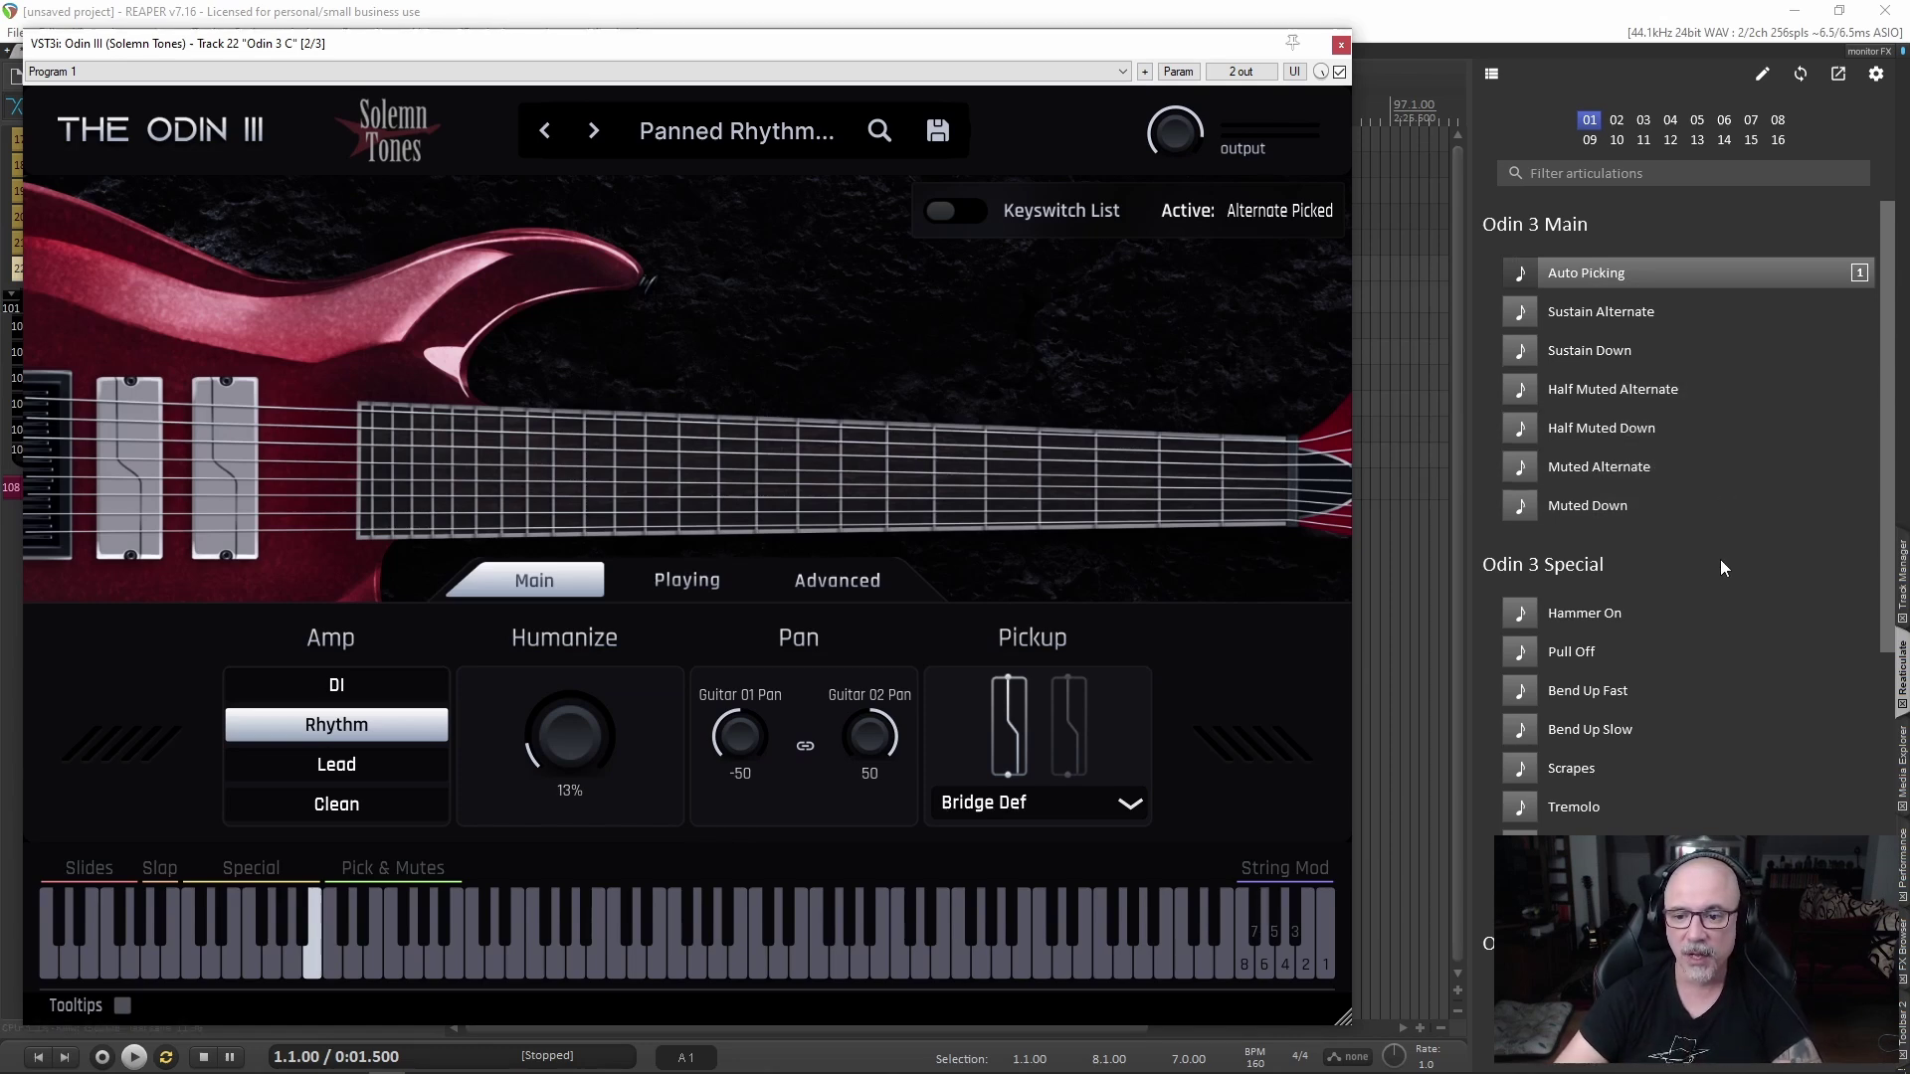
# Audition Hammer On, Harmonic, Slow From Down/Up, Fast From Down, Muted Up and Dead Note Alternate
pyautogui.click(1706, 606)
pyautogui.scroll(-3, 1706, 601)
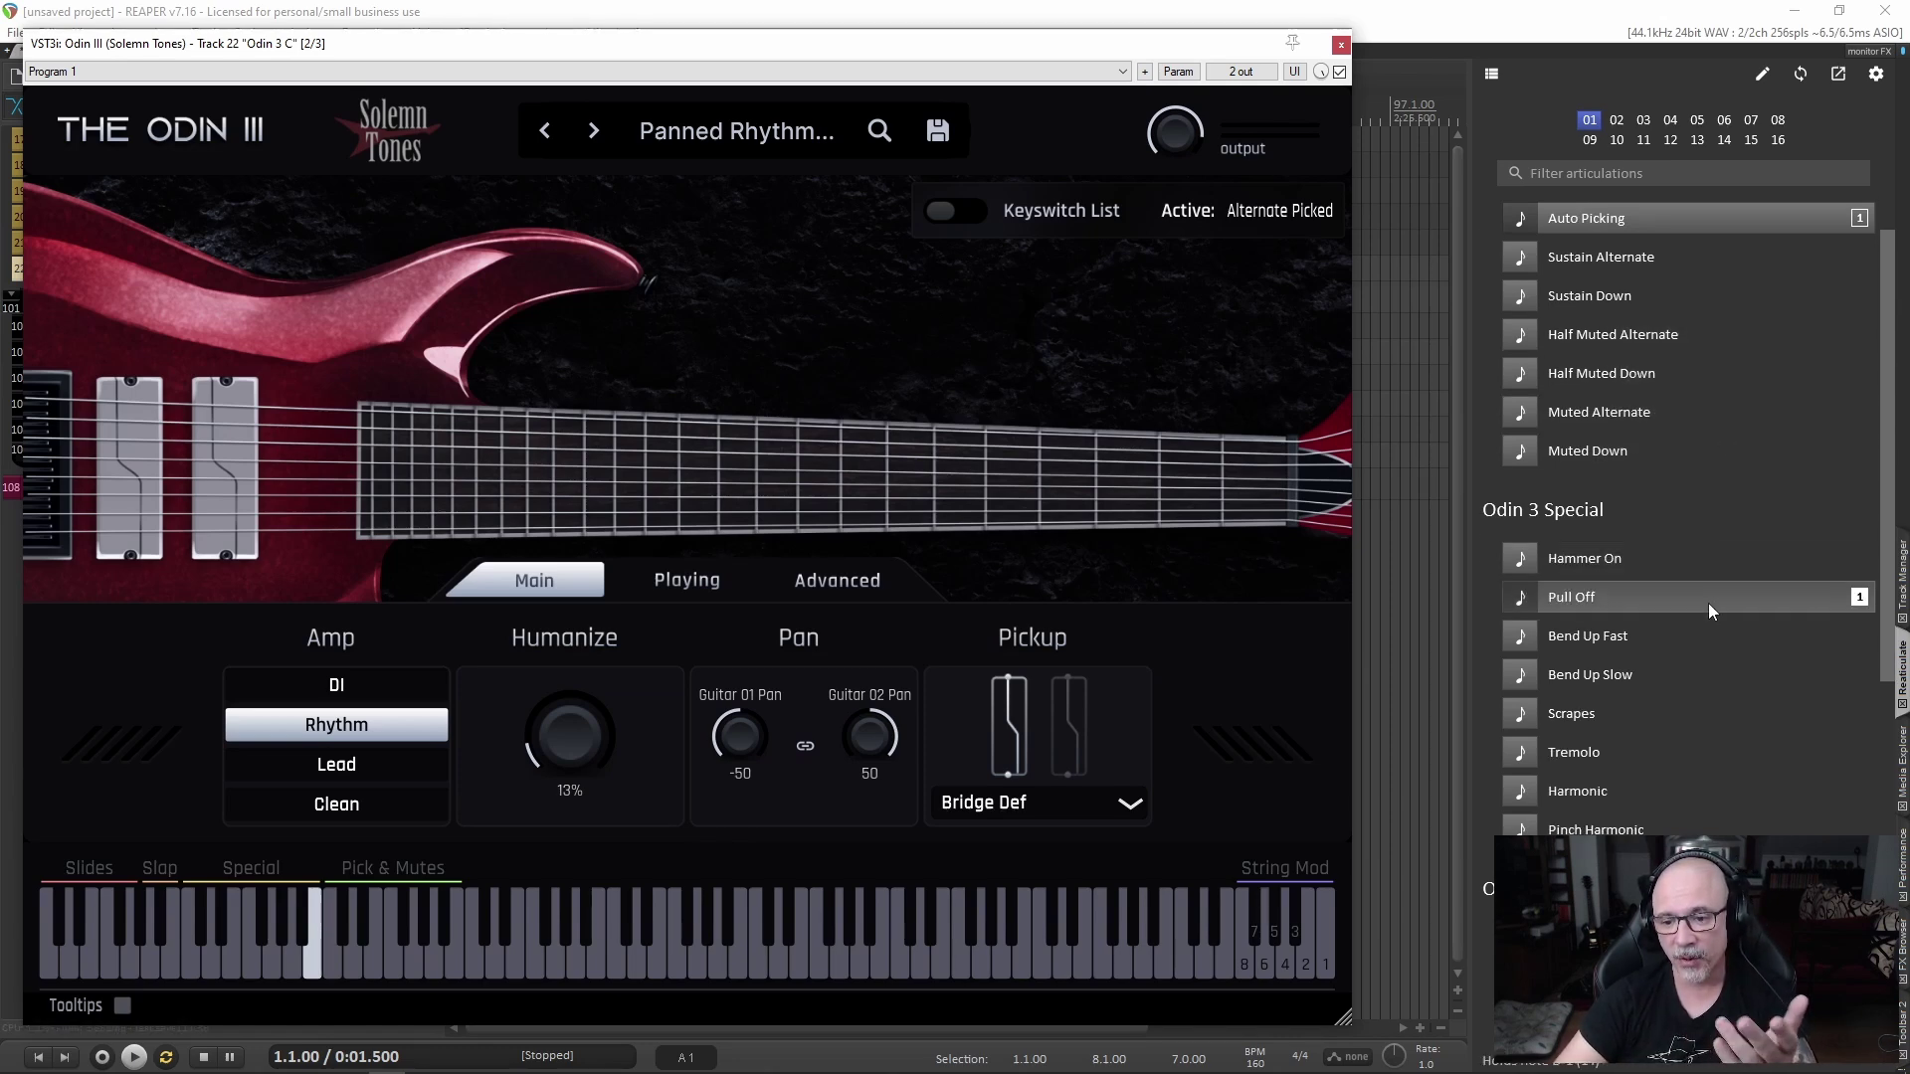
pyautogui.click(1709, 607)
pyautogui.scroll(-3, 1709, 603)
pyautogui.click(1708, 603)
pyautogui.click(1731, 505)
pyautogui.click(1663, 691)
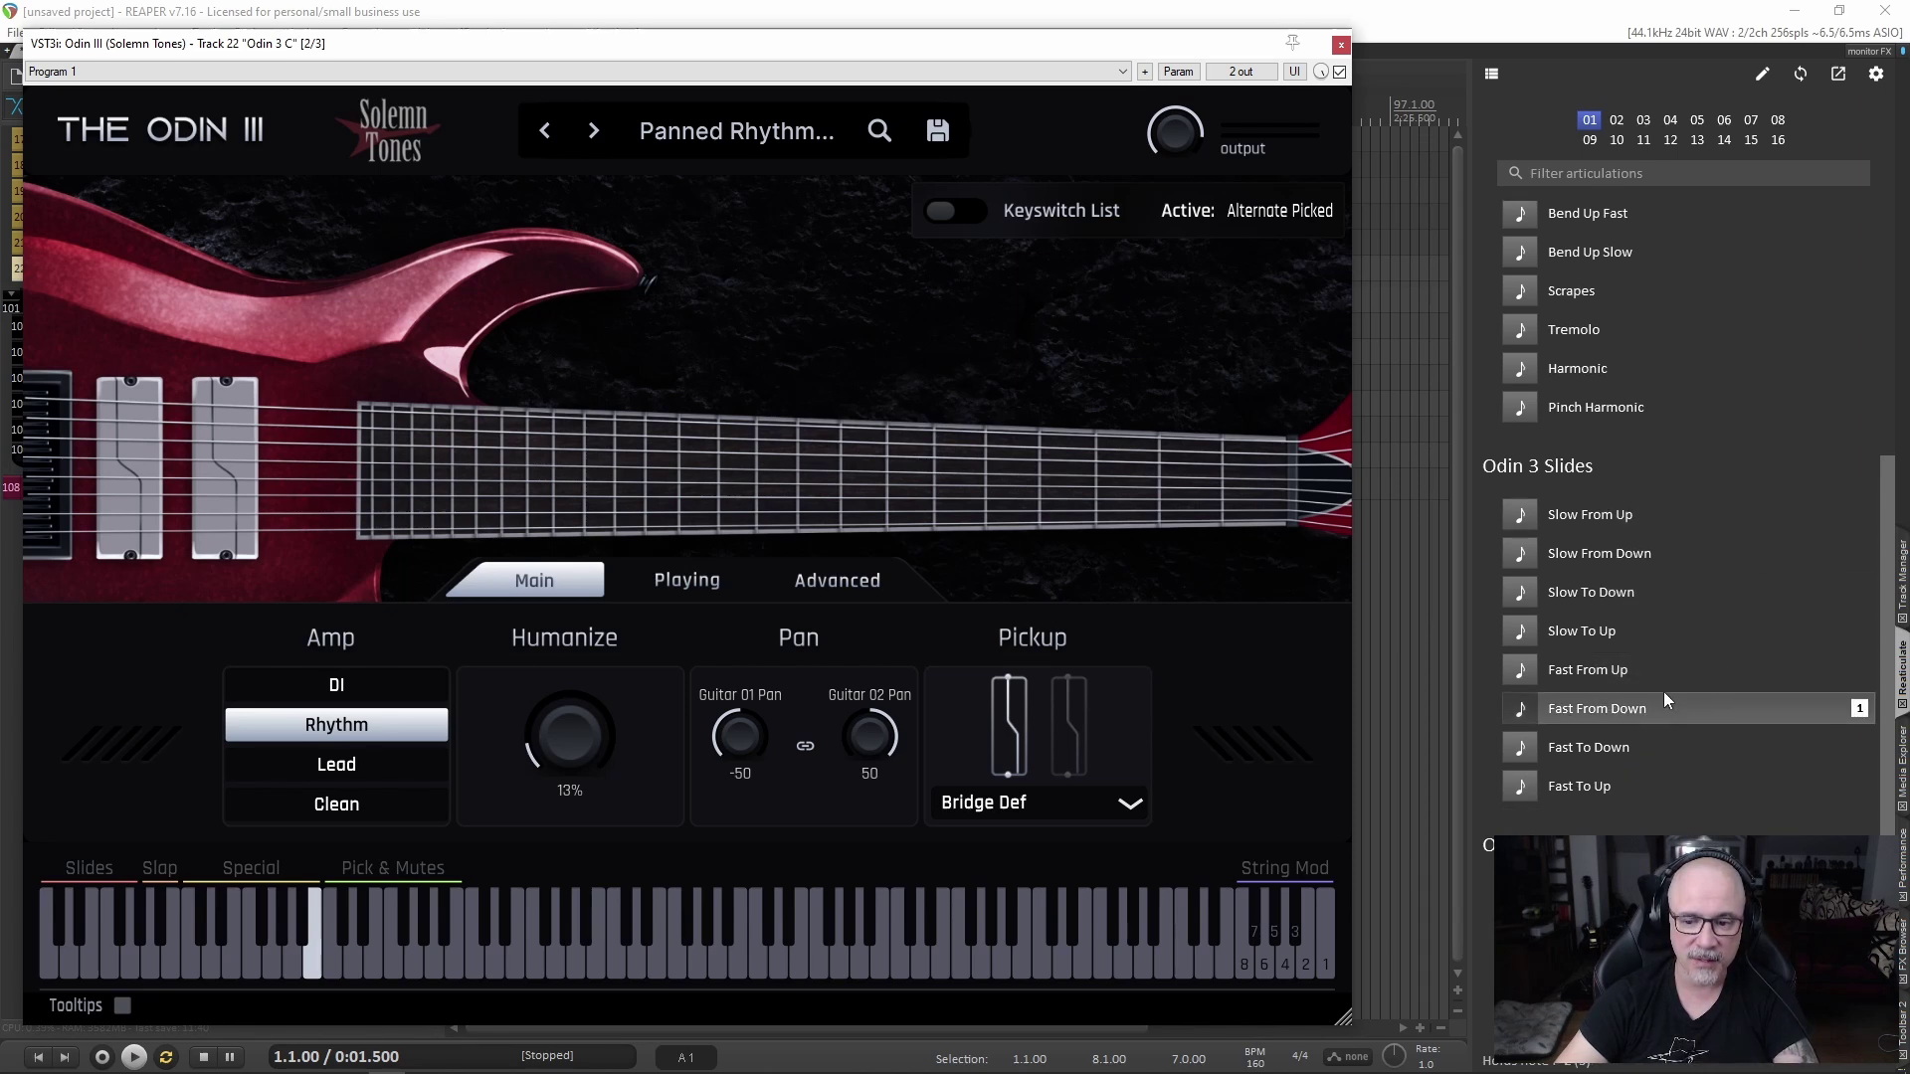
pyautogui.scroll(-3, 1663, 696)
pyautogui.click(1663, 700)
pyautogui.click(1647, 756)
pyautogui.click(1716, 712)
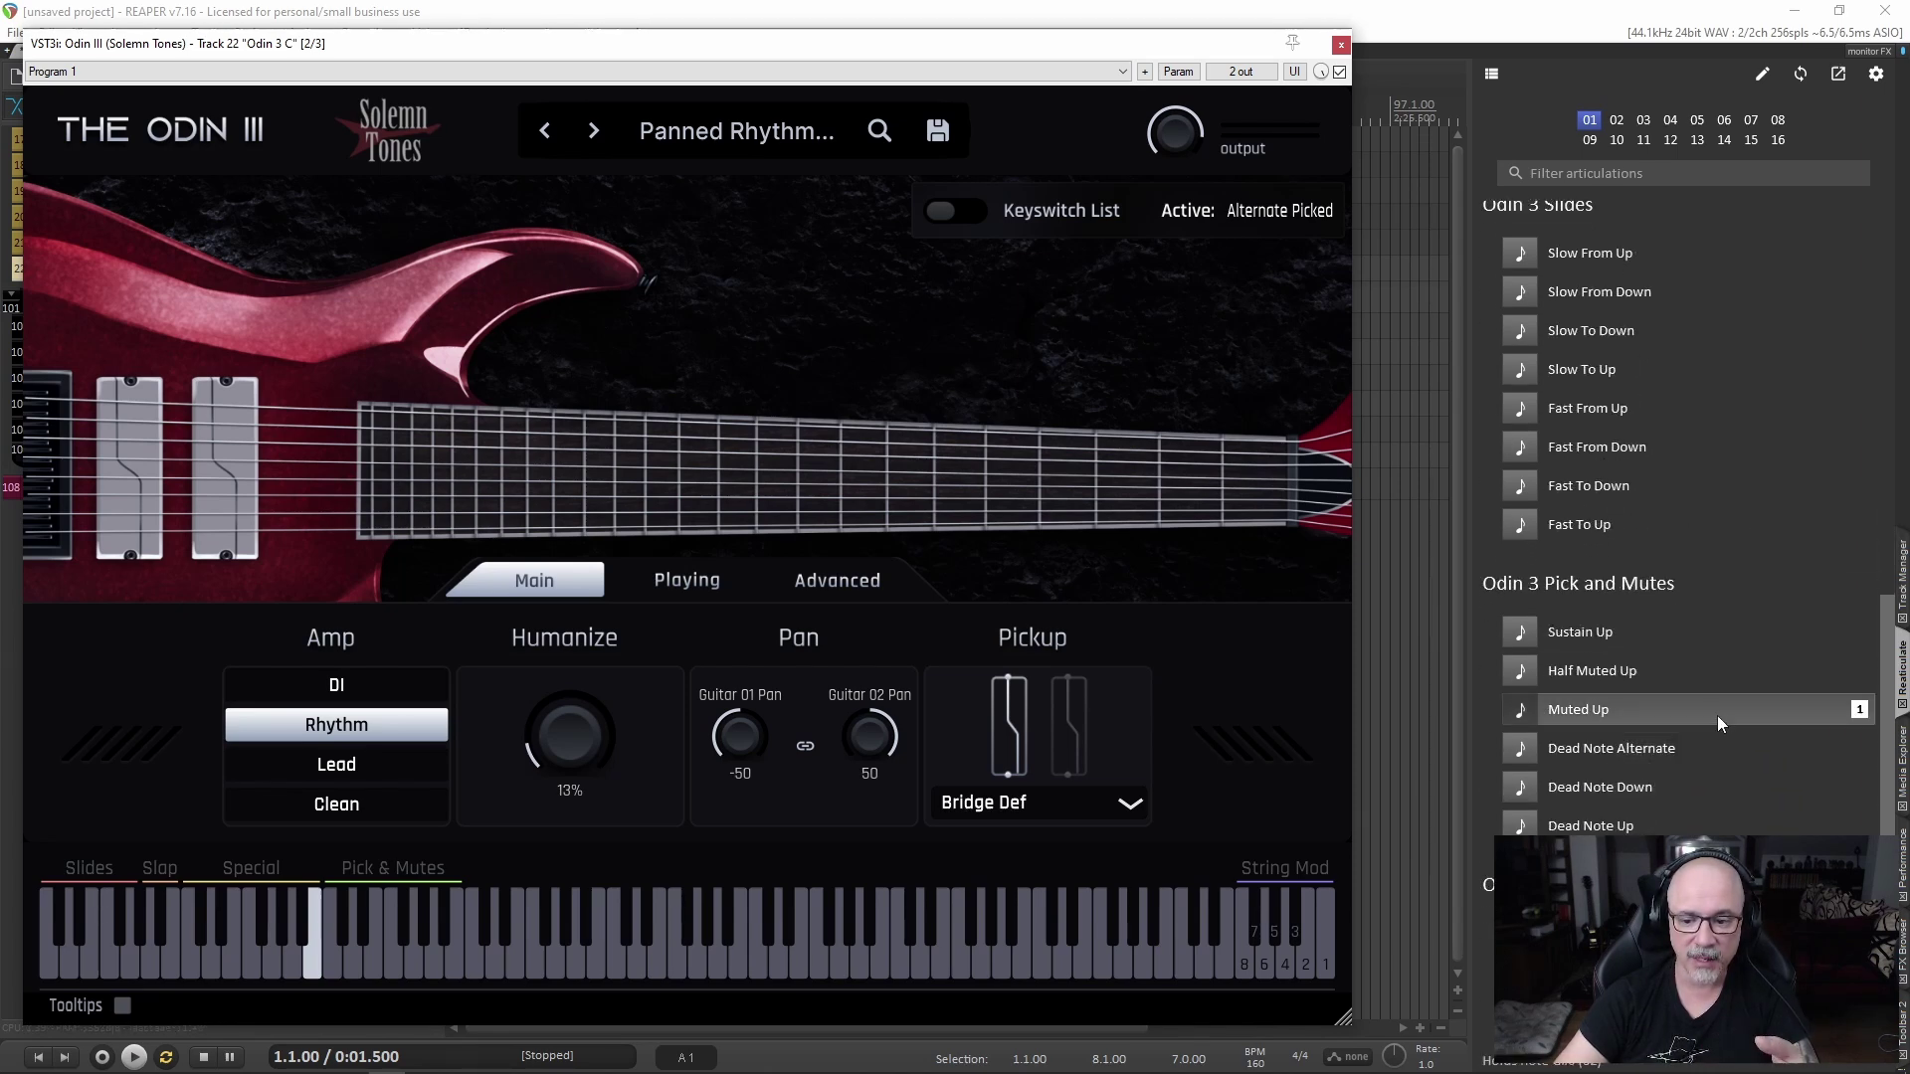